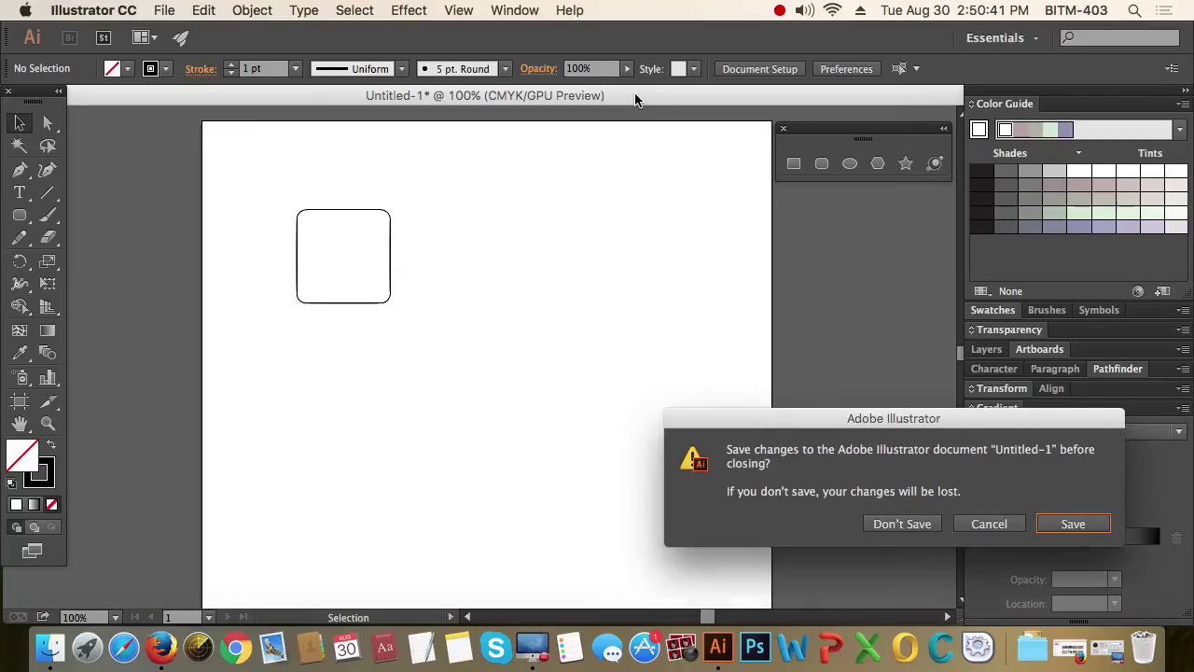
- Discard the rounded-square document with Don't Save and show the File menu
left_click(898, 523)
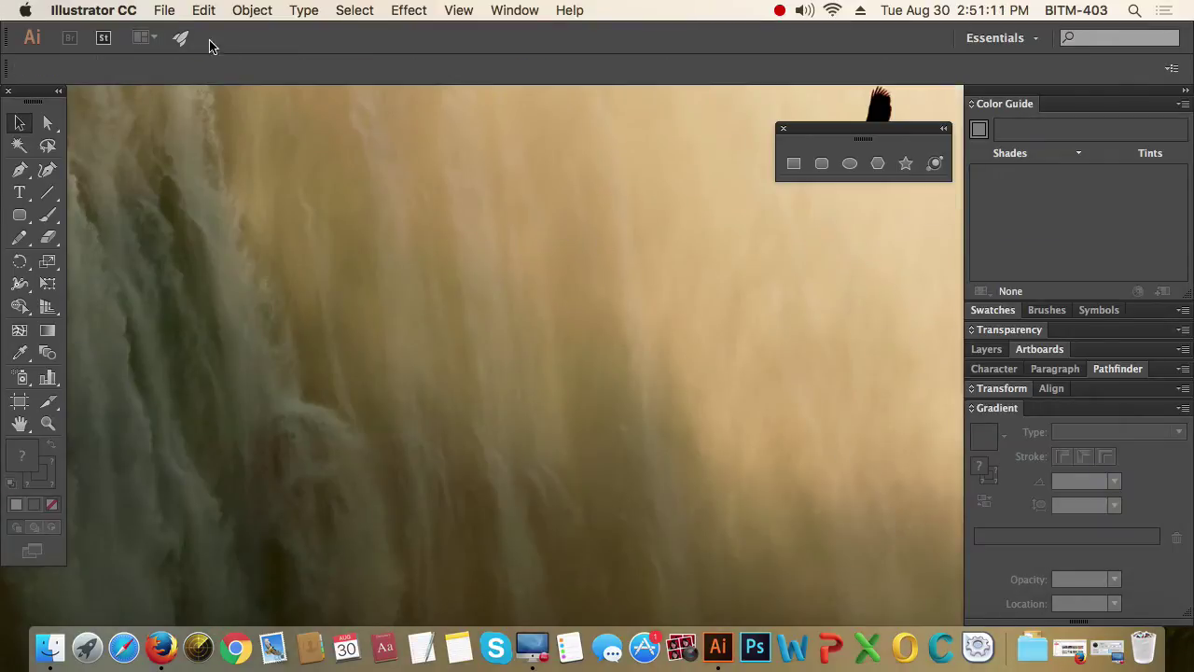
left_click(165, 11)
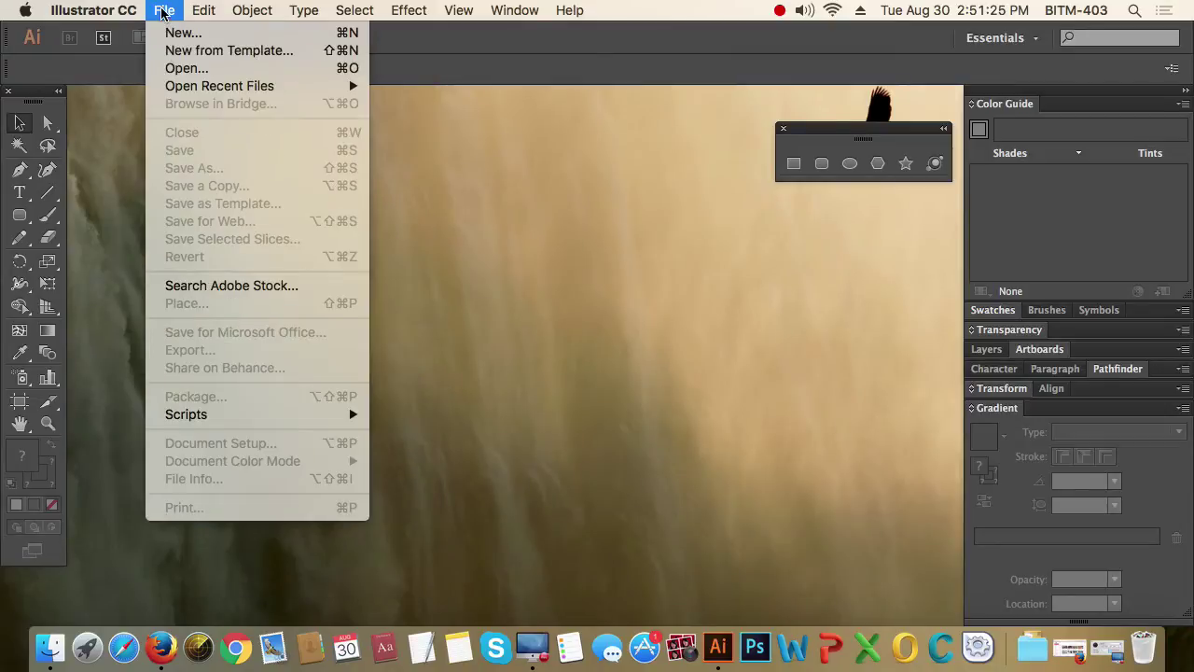
- Start a new document from File > New, keeping the name Untitled-2
left_click(232, 39)
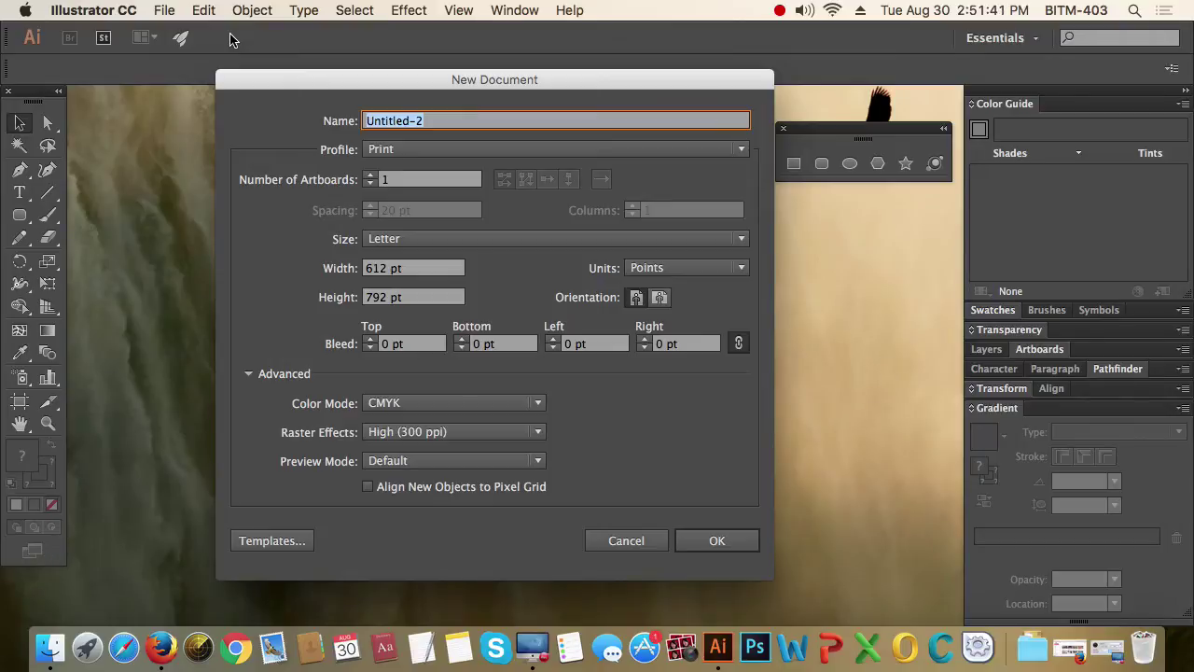
key("Right")
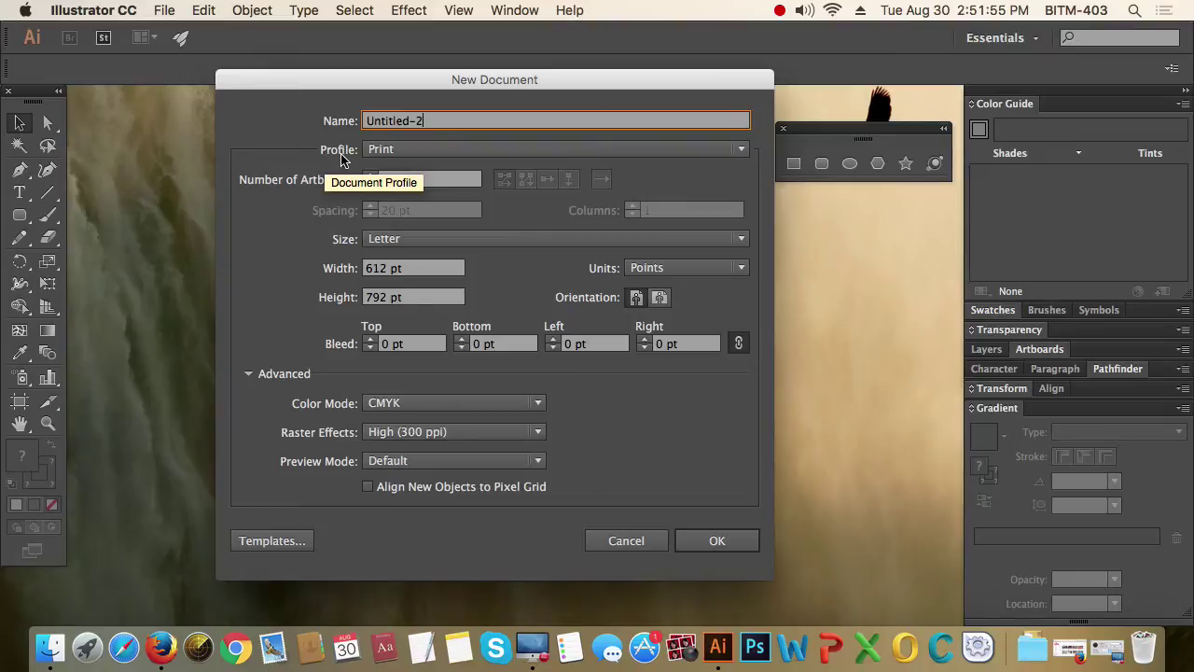
left_click(740, 151)
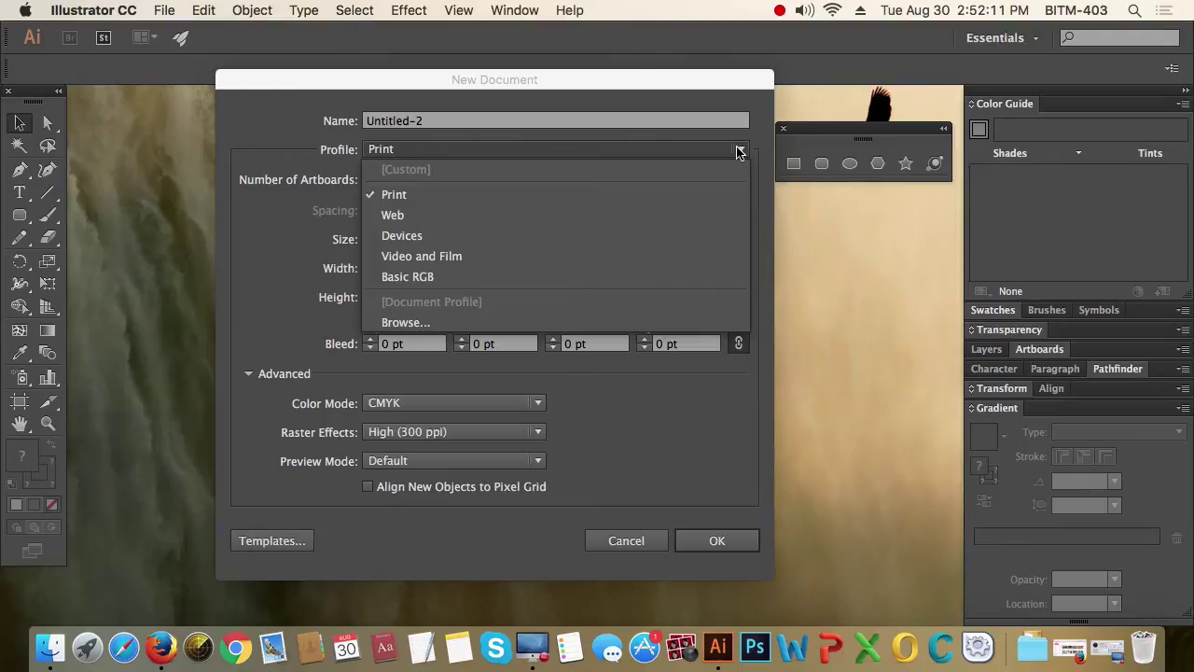
left_click(447, 197)
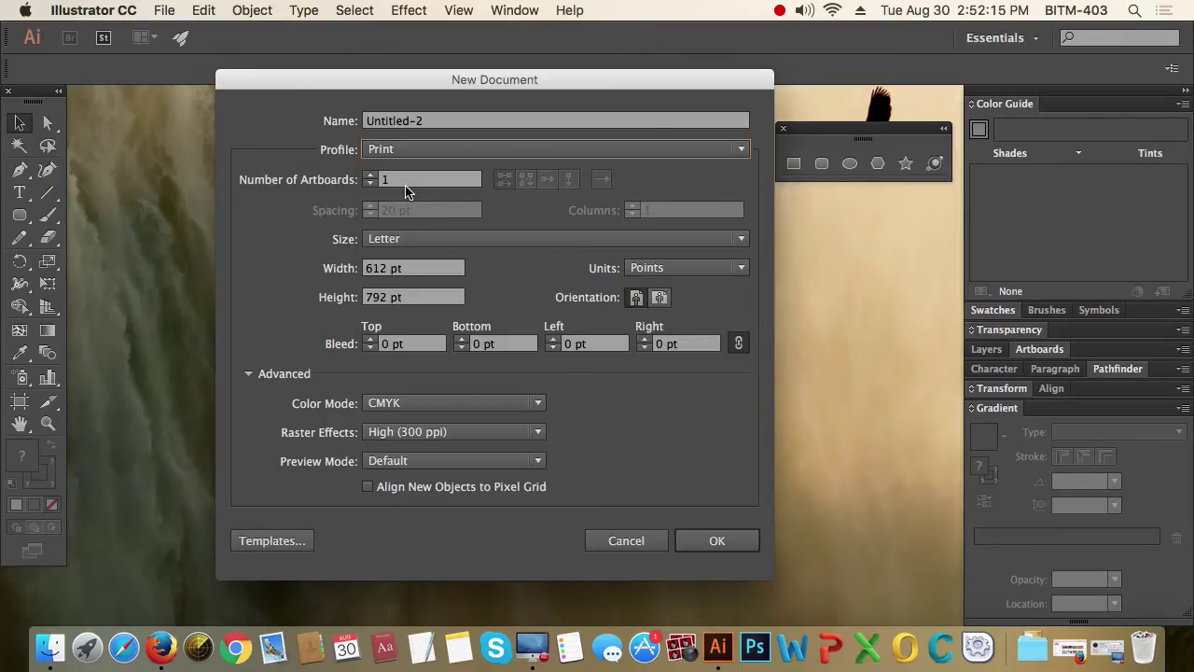
left_click_drag(539, 89, 533, 76)
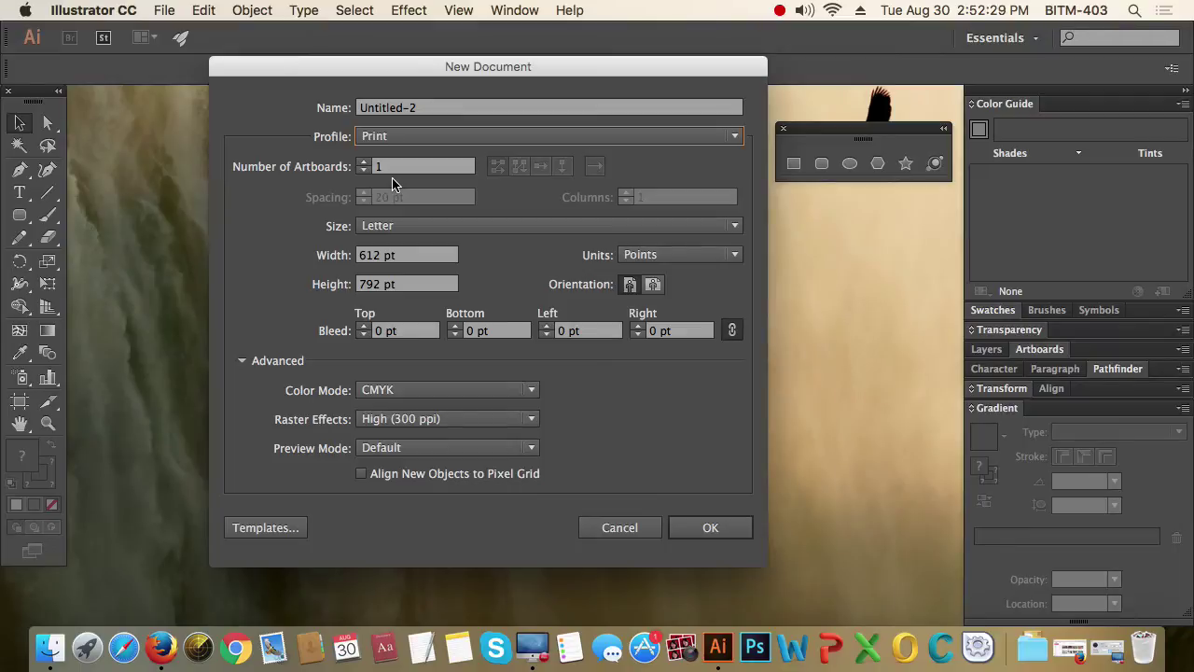
left_click(364, 162)
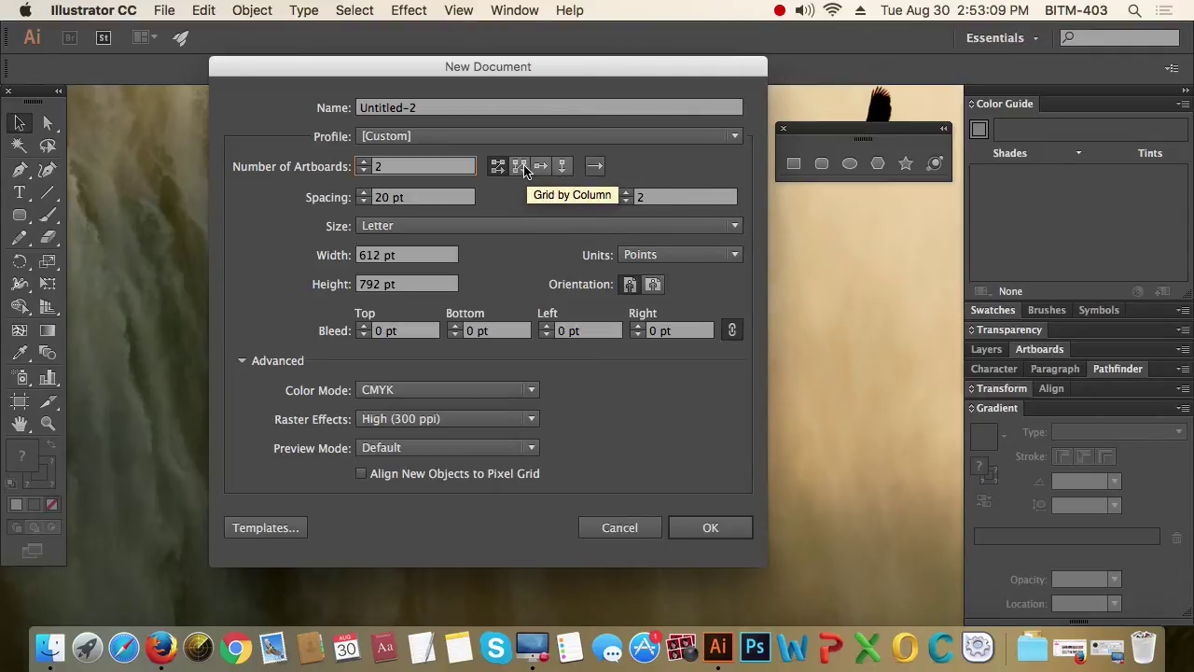
left_click(362, 171)
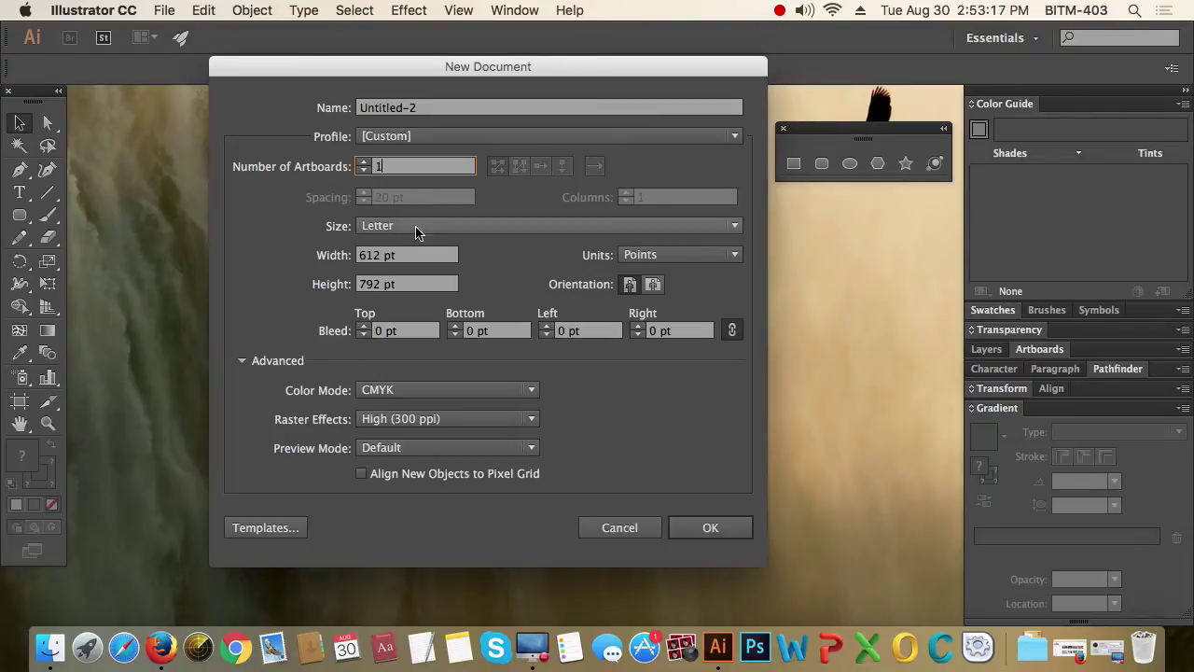
- Set the page size to A4 and the units to Inches (8.27 × 11.69 in)
left_click(399, 230)
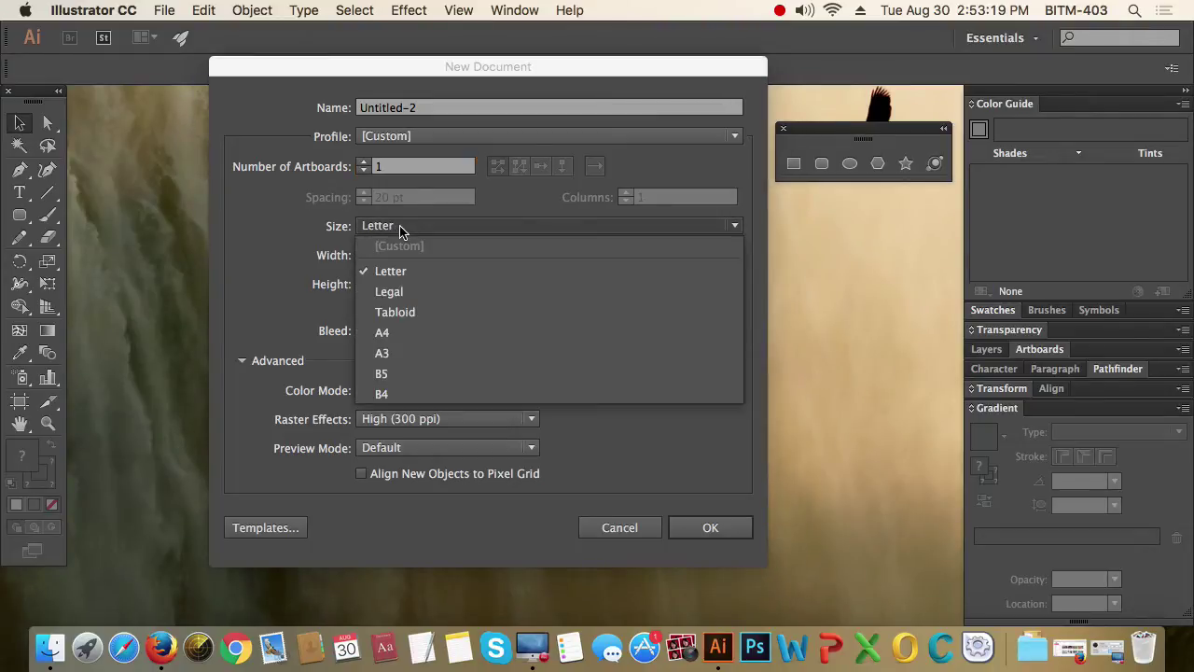
left_click(419, 327)
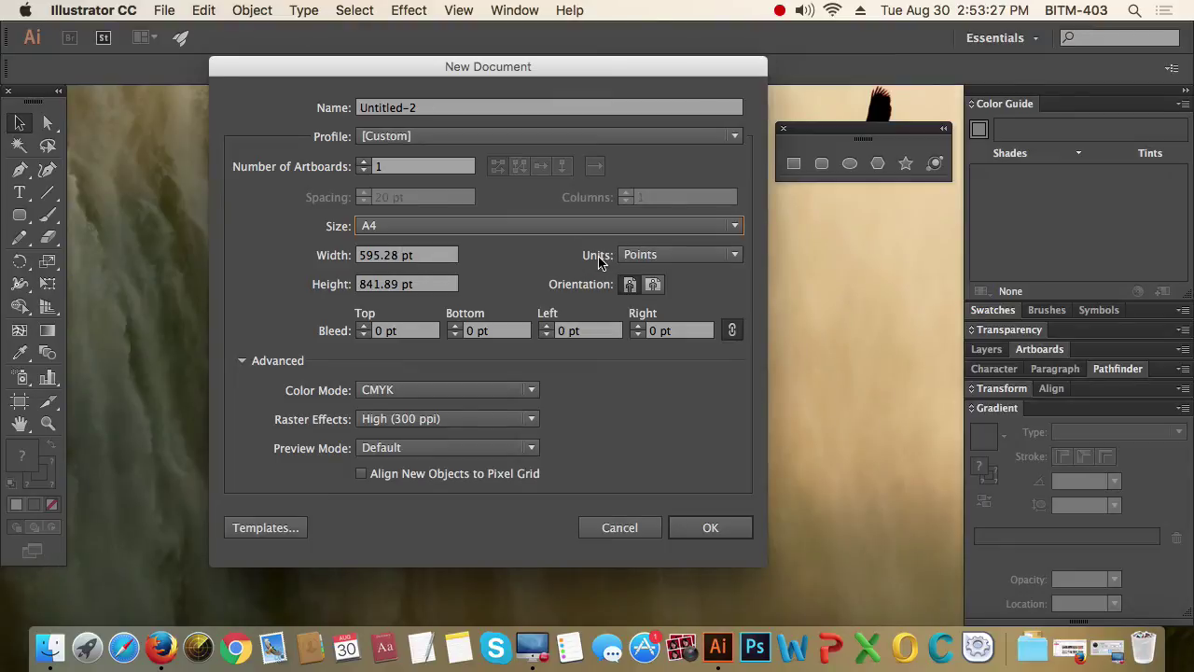
left_click(689, 258)
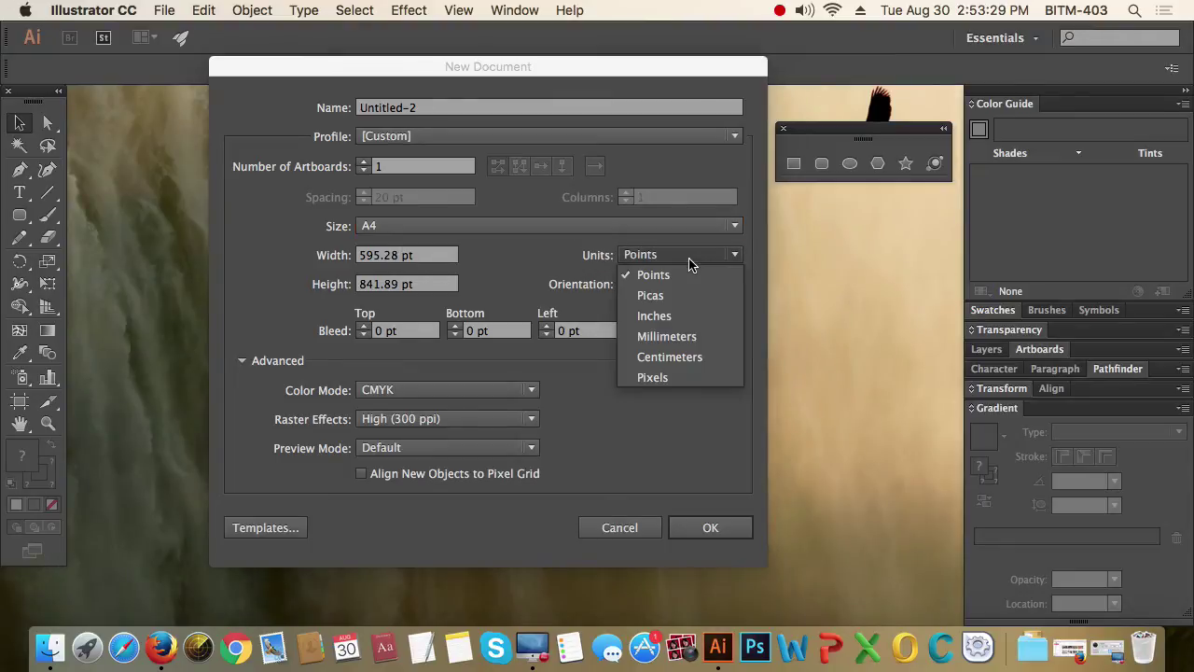
left_click(686, 315)
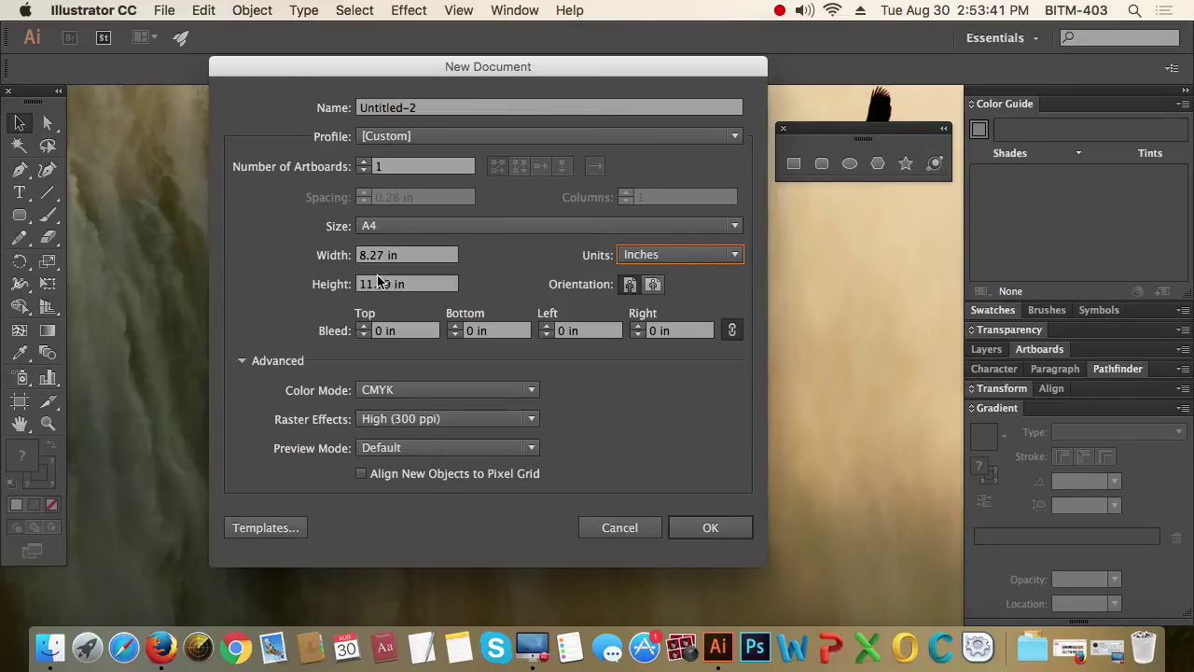
- Try a custom 30 × 20 in page size, then revert to A4 at 11.69 × 8.27 in
left_click(415, 257)
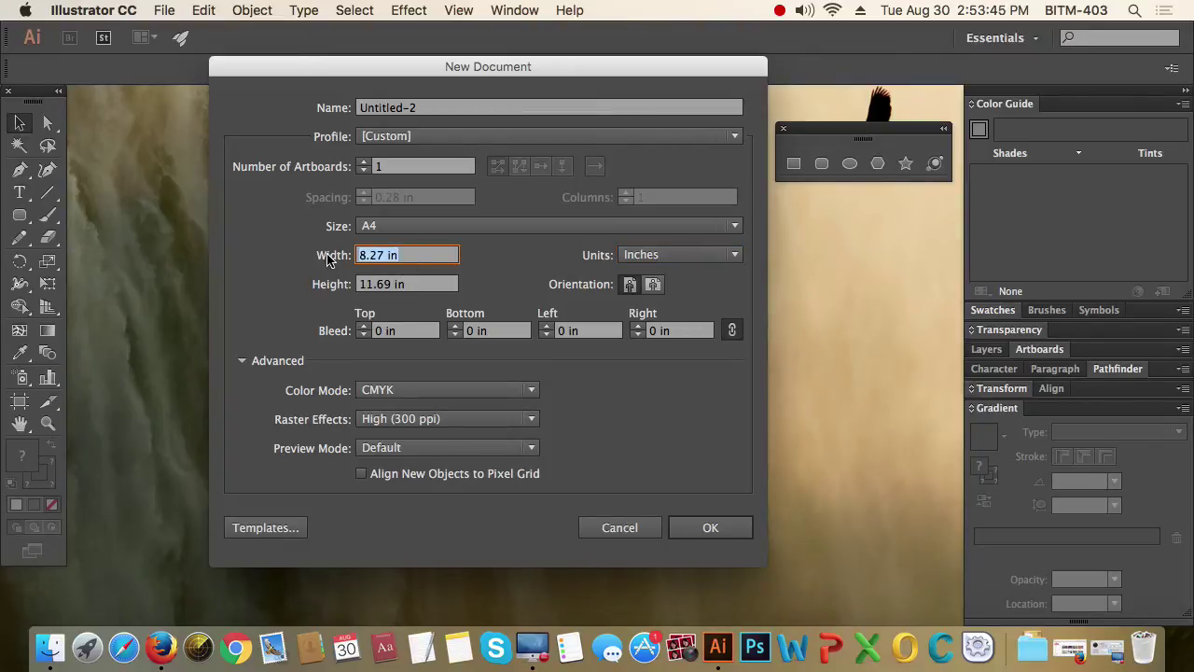
type("30")
key("Tab")
type("2")
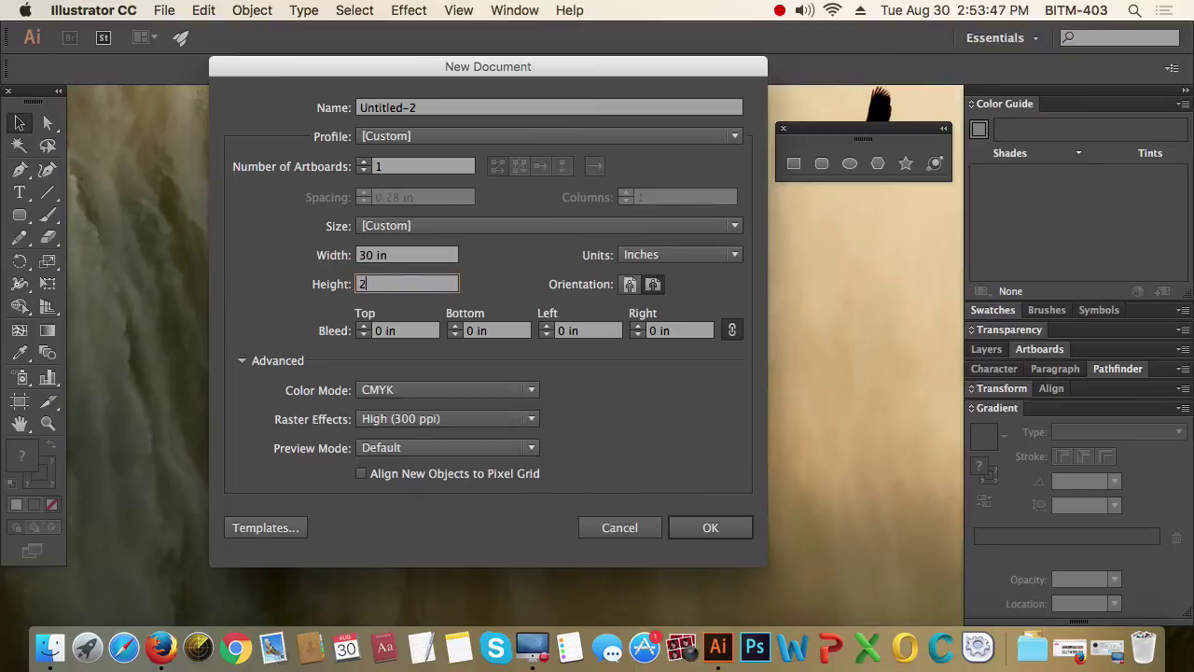
type("0")
key("Tab")
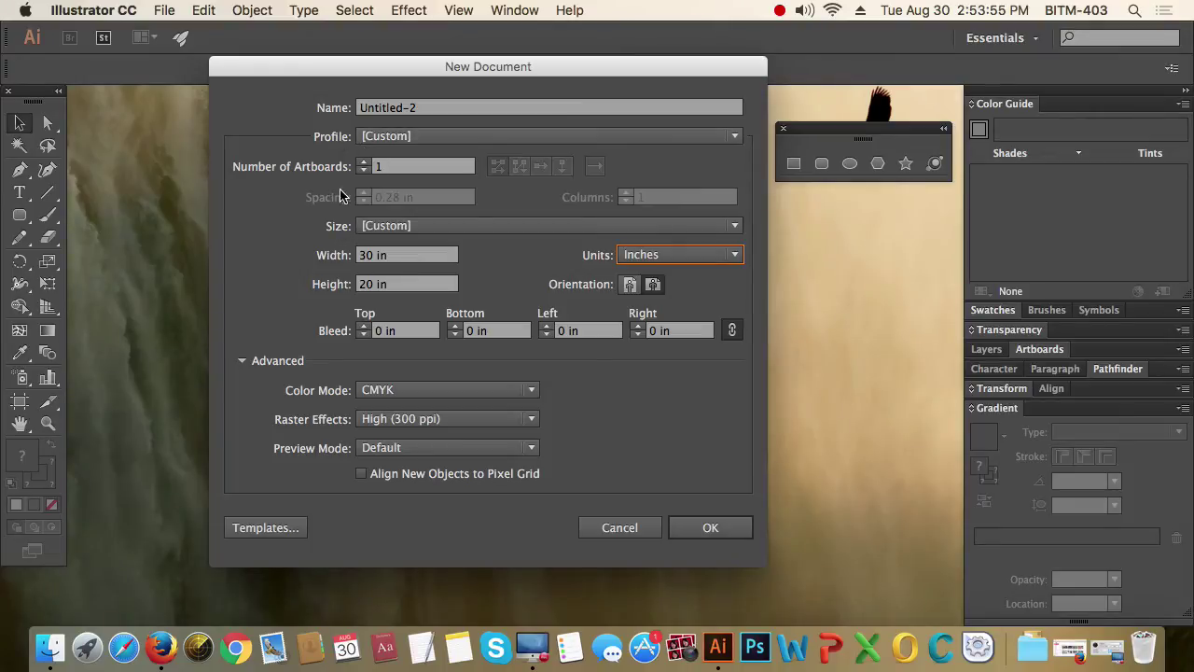
left_click(437, 232)
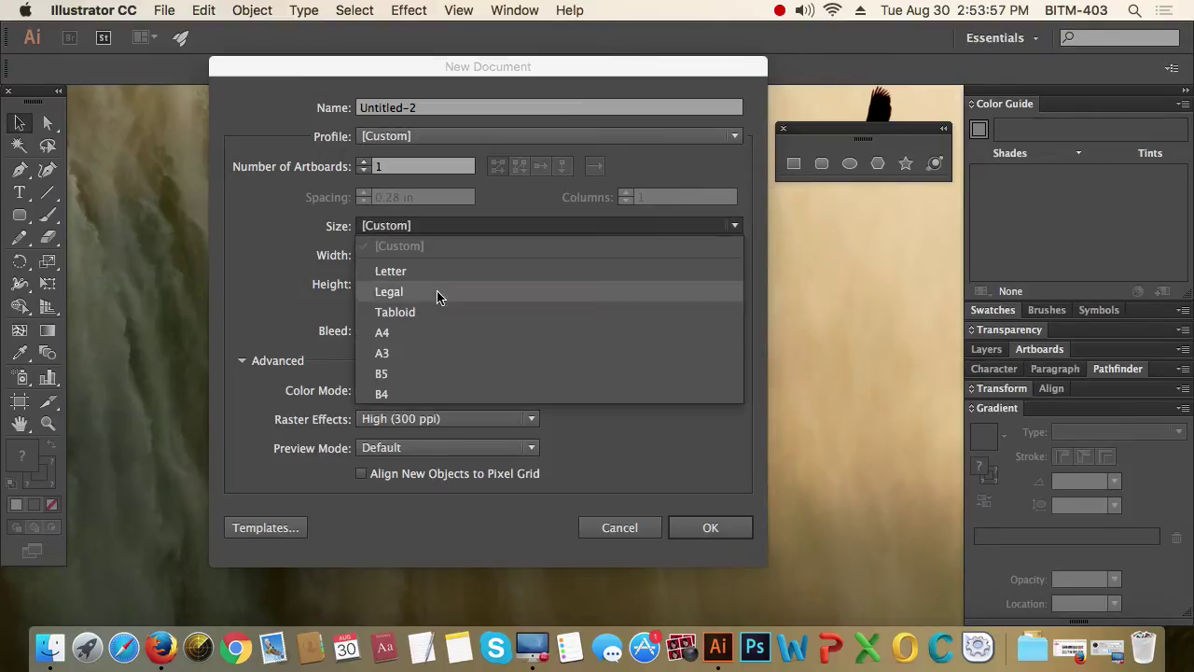
left_click(429, 331)
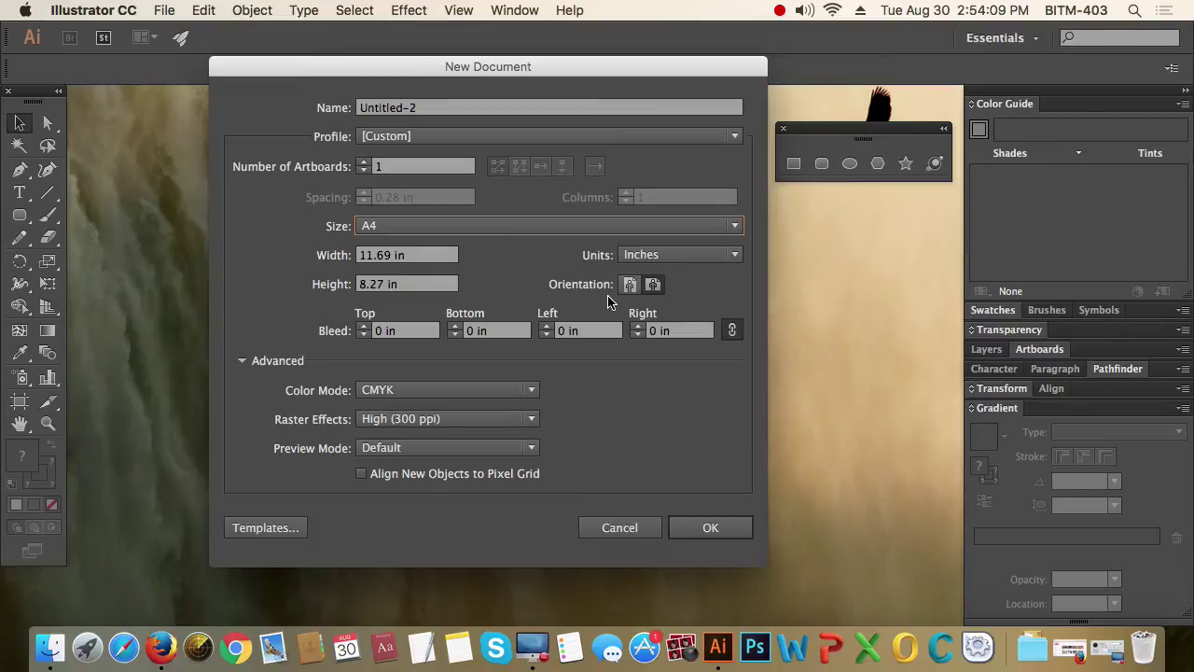
- Set the A4 page to portrait orientation, 8.27 in wide by 11.69 in high
left_click(630, 287)
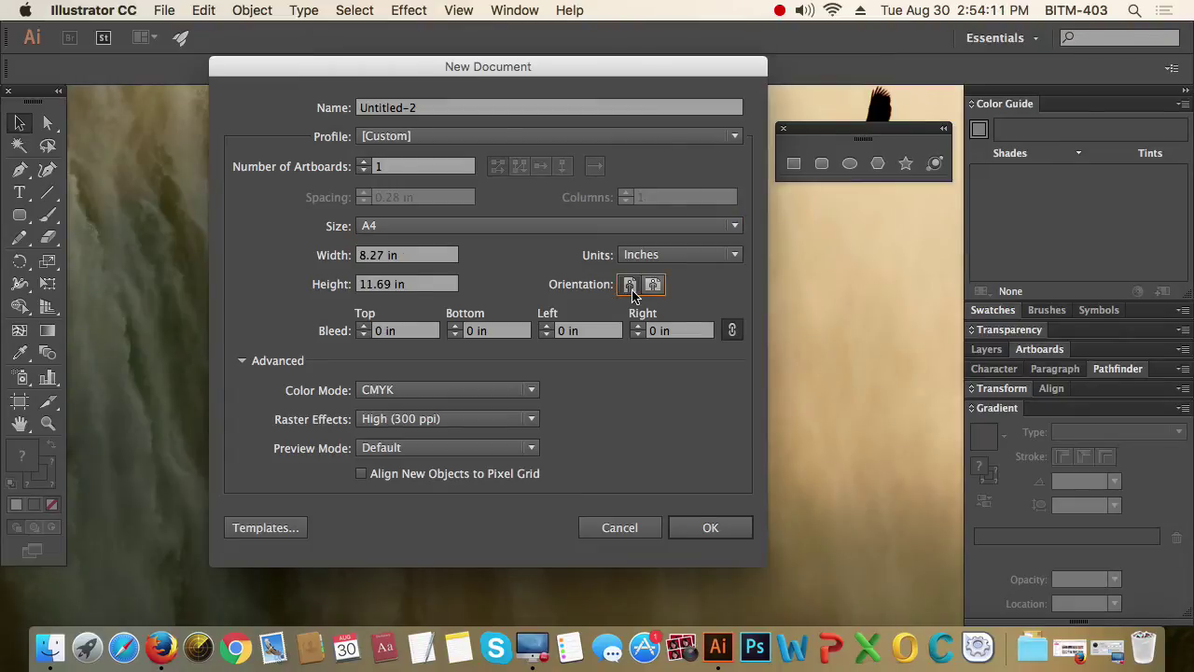
left_click(653, 284)
left_click(629, 285)
- Link the bleed values and set all four bleeds to 0.2 in
left_click(404, 332)
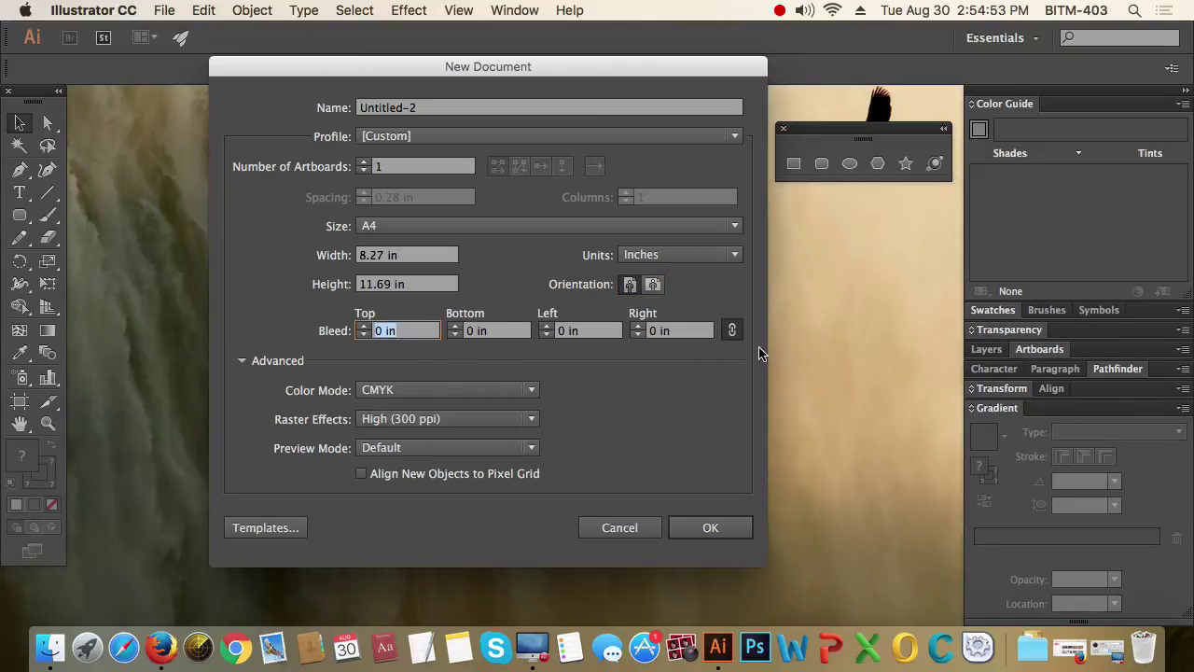
left_click(732, 332)
type(".2")
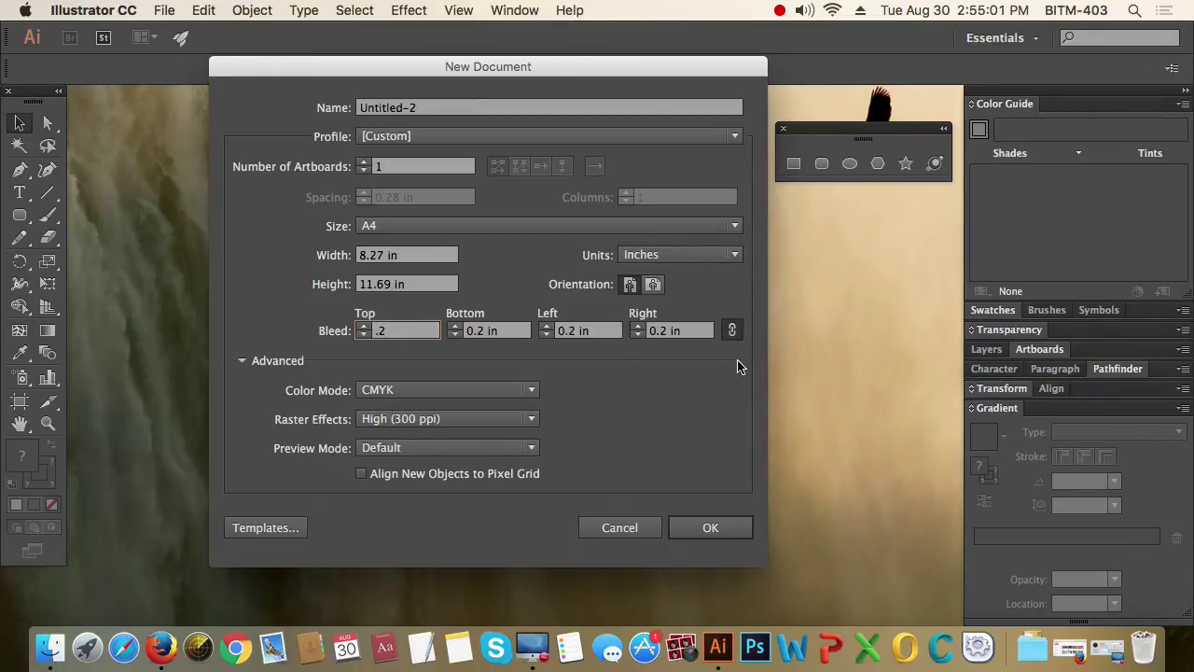
left_click(732, 330)
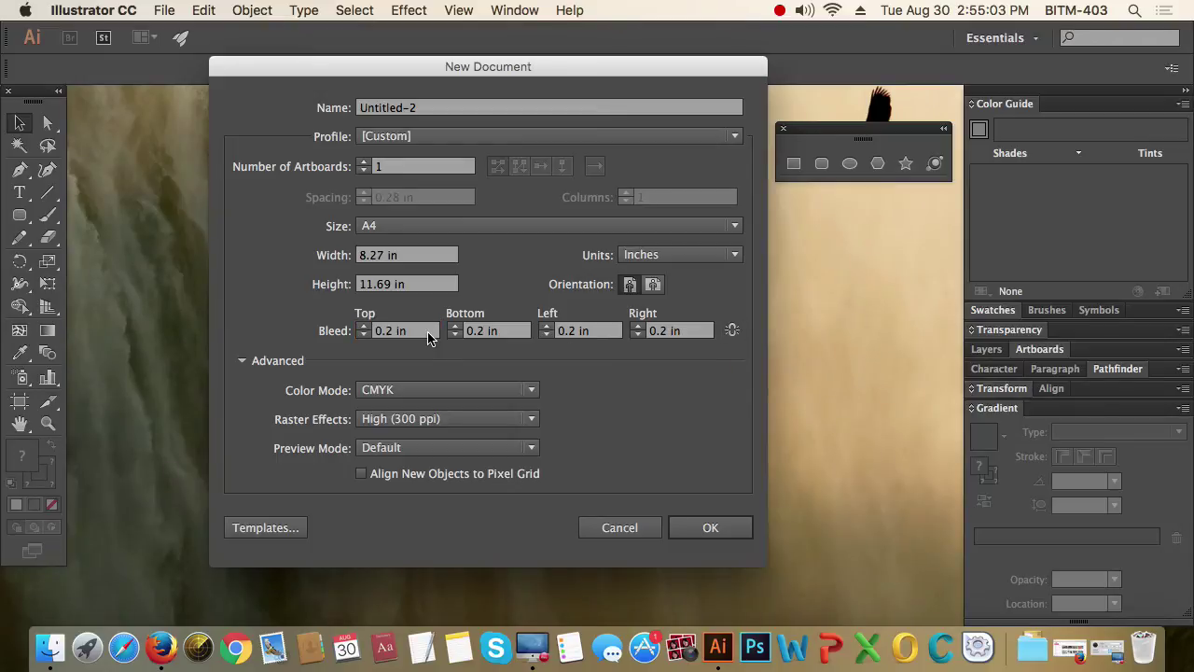
left_click(429, 334)
type("0")
key("Tab")
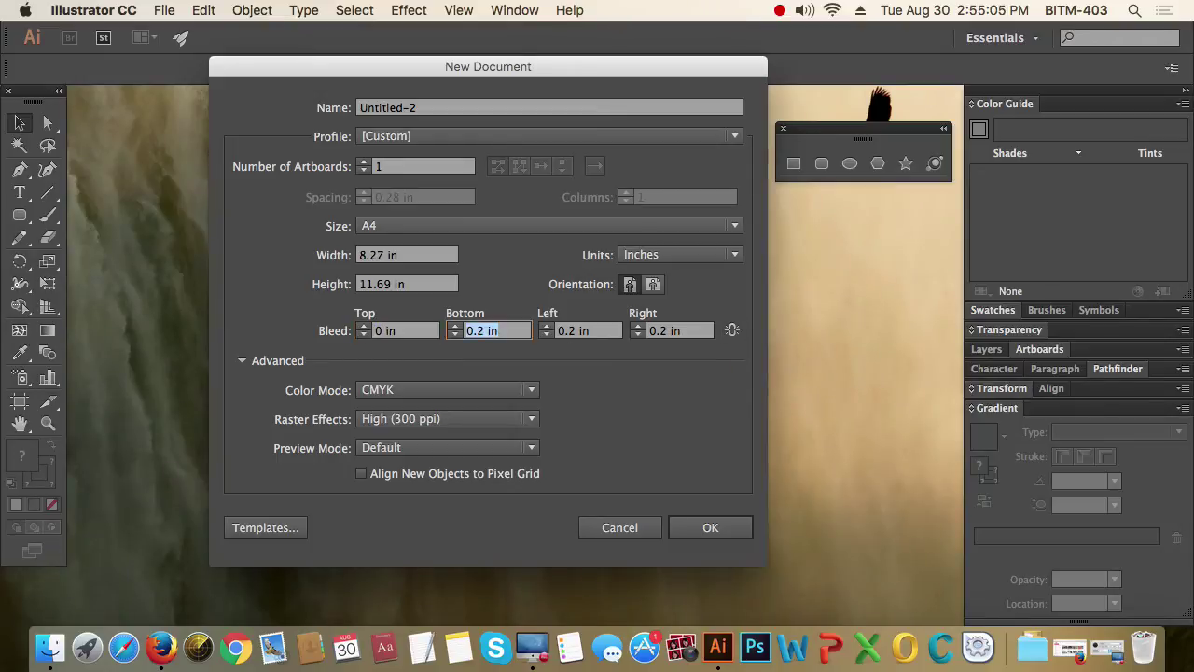
left_click(731, 330)
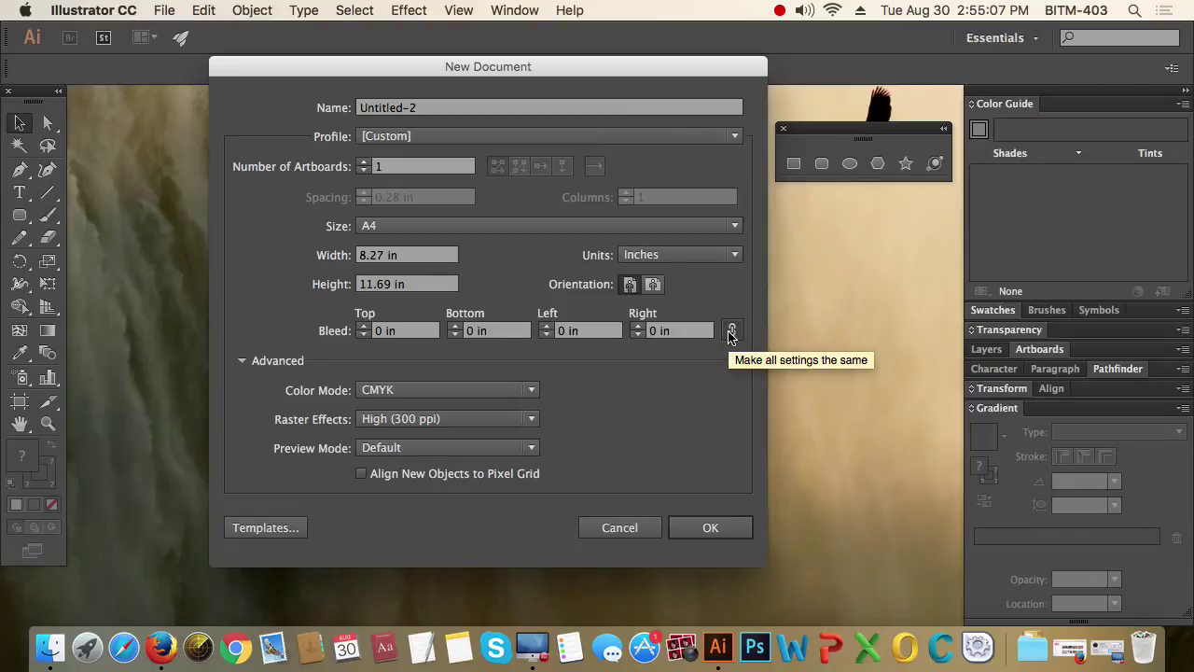
left_click(411, 332)
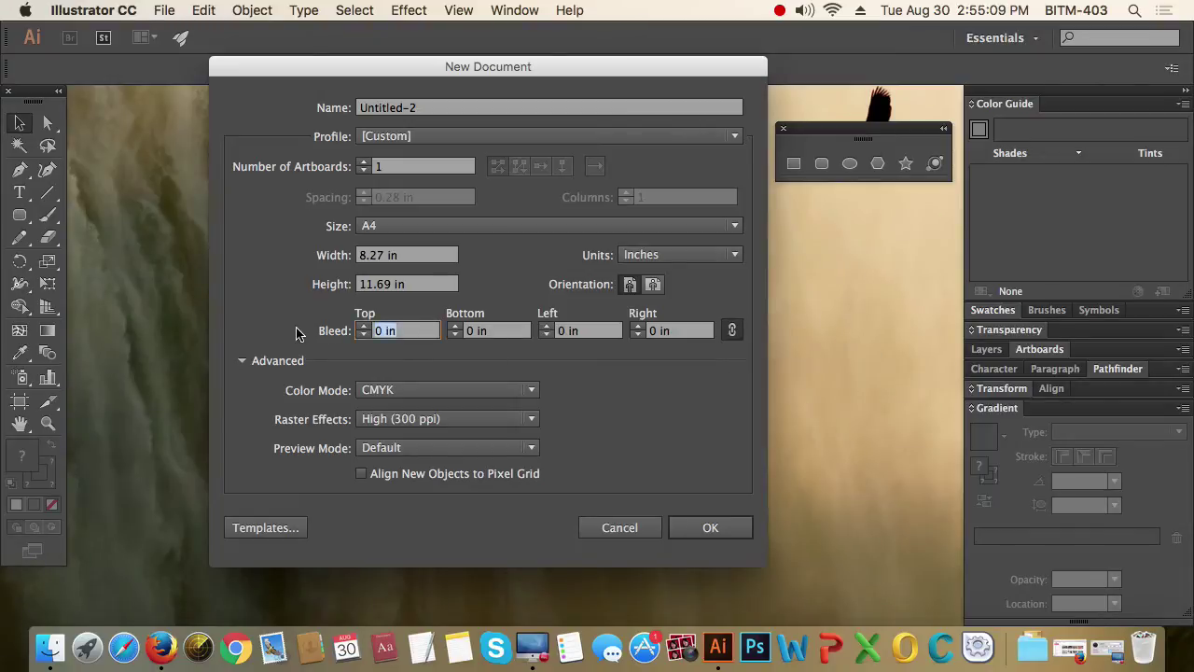
type(".2")
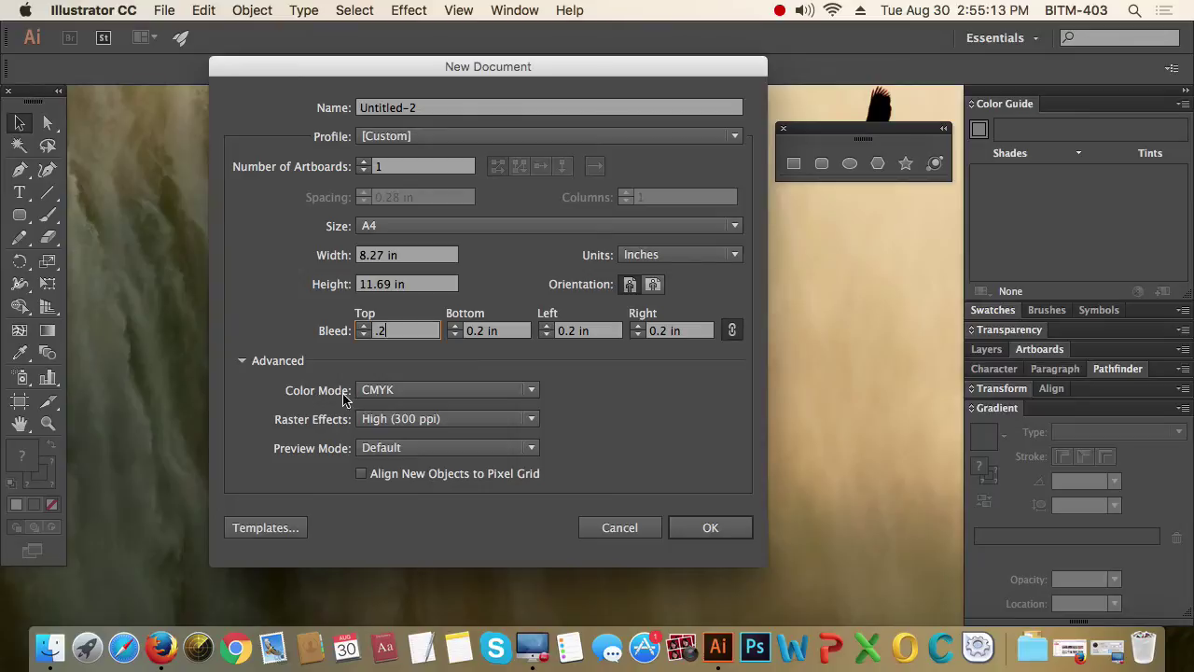
left_click(533, 394)
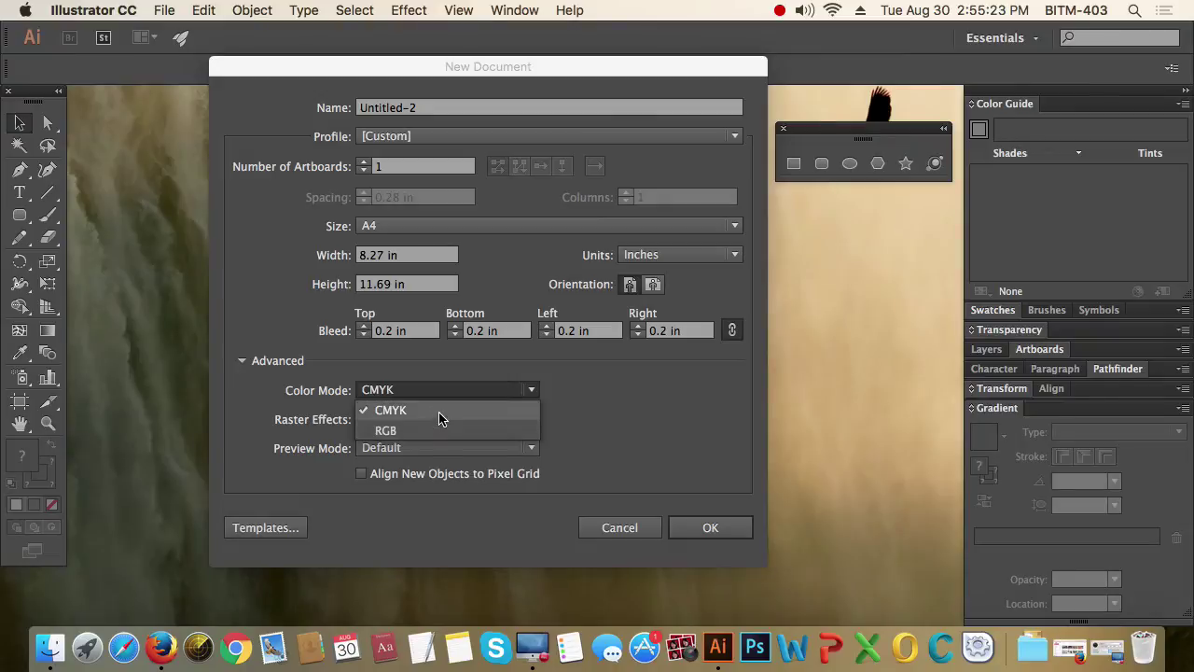
- Keep CMYK colour mode and set Raster Effects to Screen (72 ppi)
left_click(679, 408)
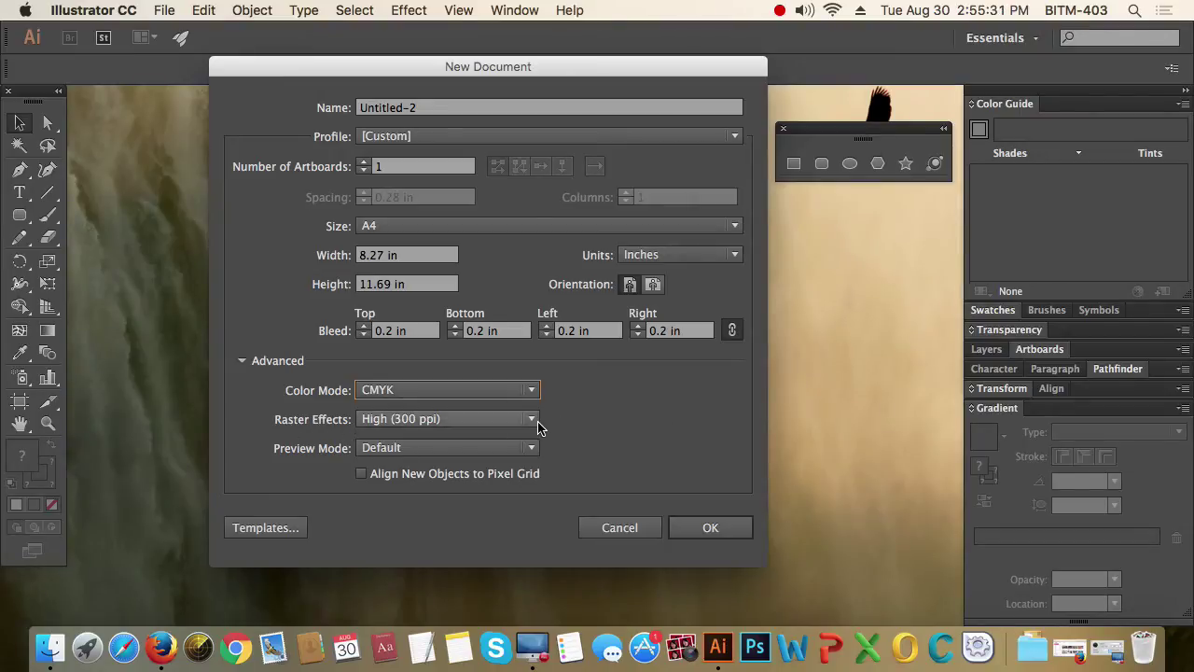
left_click(536, 422)
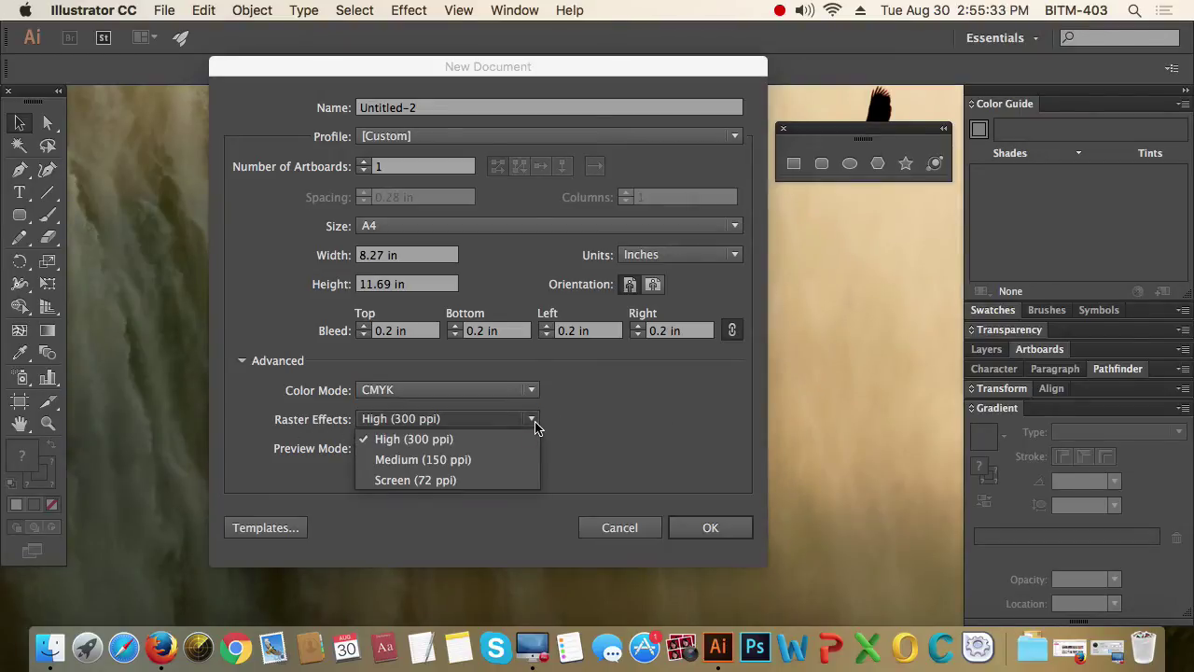
left_click(442, 481)
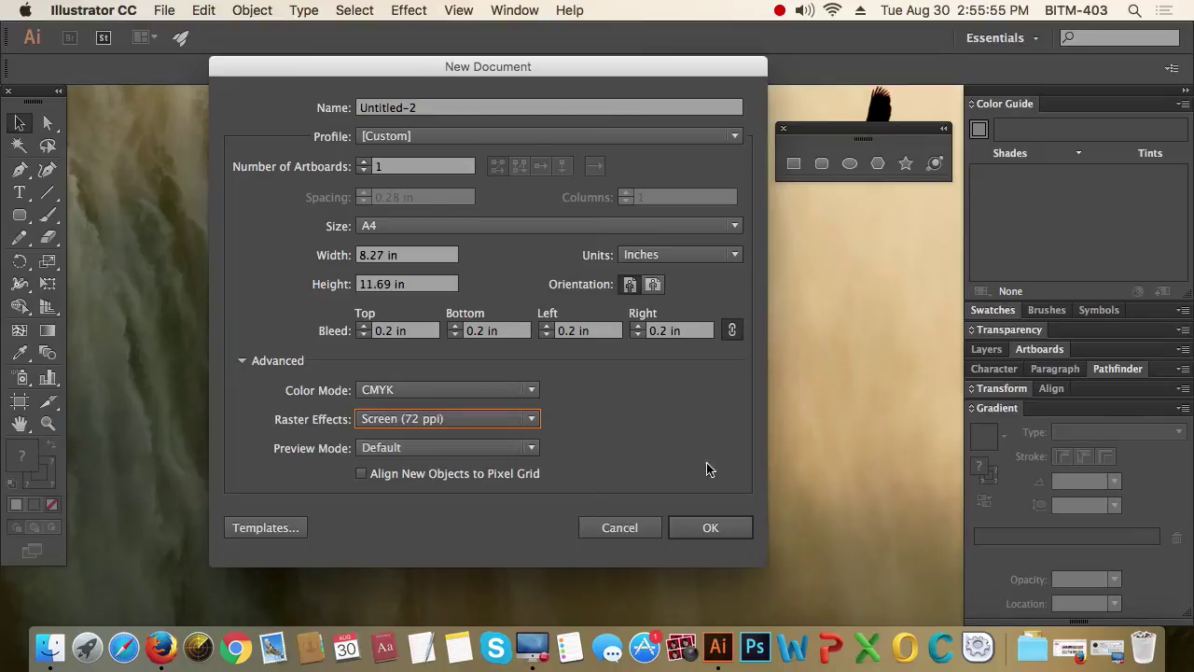
- Confirm the settings to create the blank portrait A4 document Untitled-2 with bleed
left_click(710, 528)
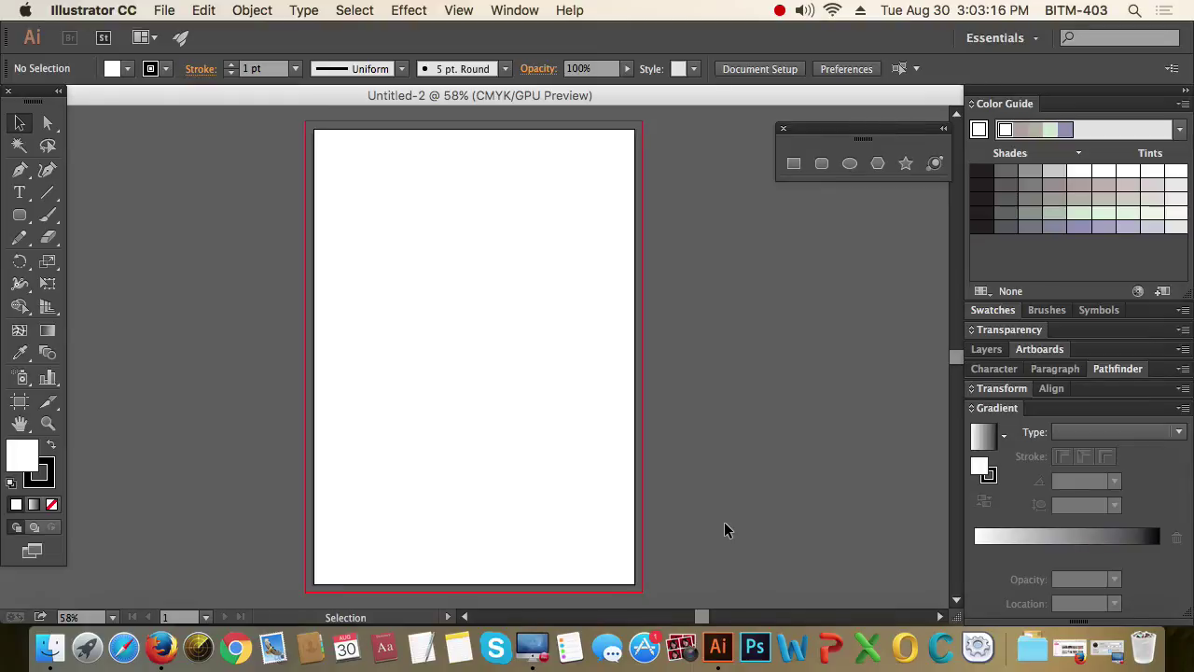
- Close the floating shape tools panel and open the Essentials workspace dropdown
left_click(783, 129)
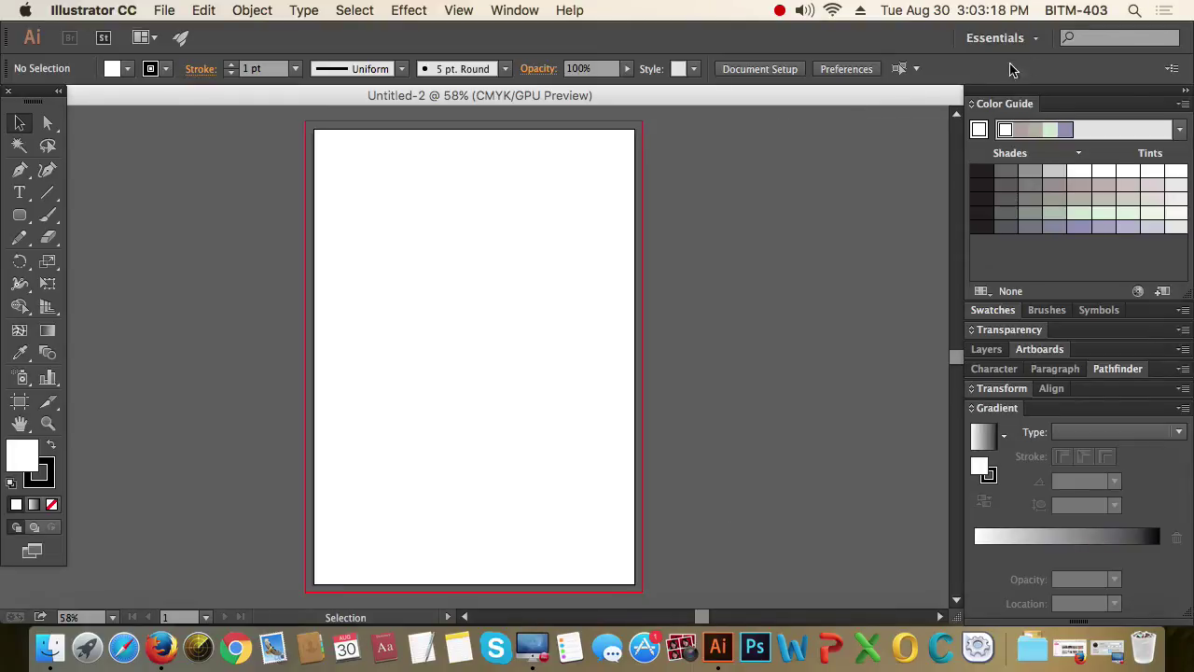
left_click(1042, 43)
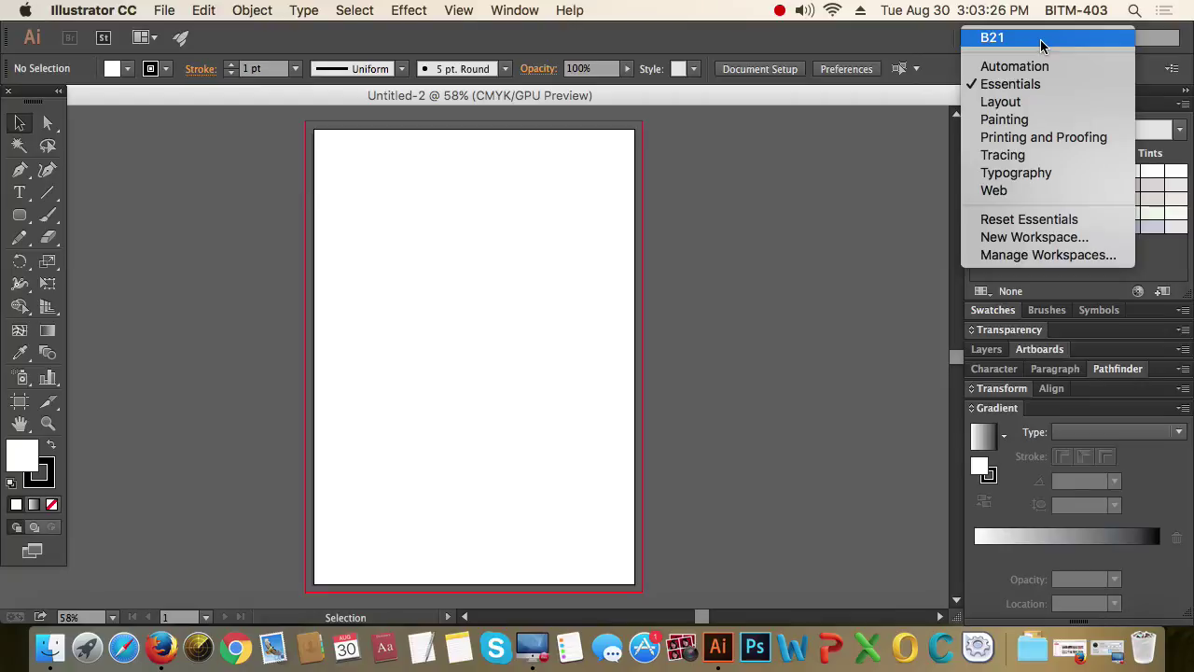
left_click(853, 46)
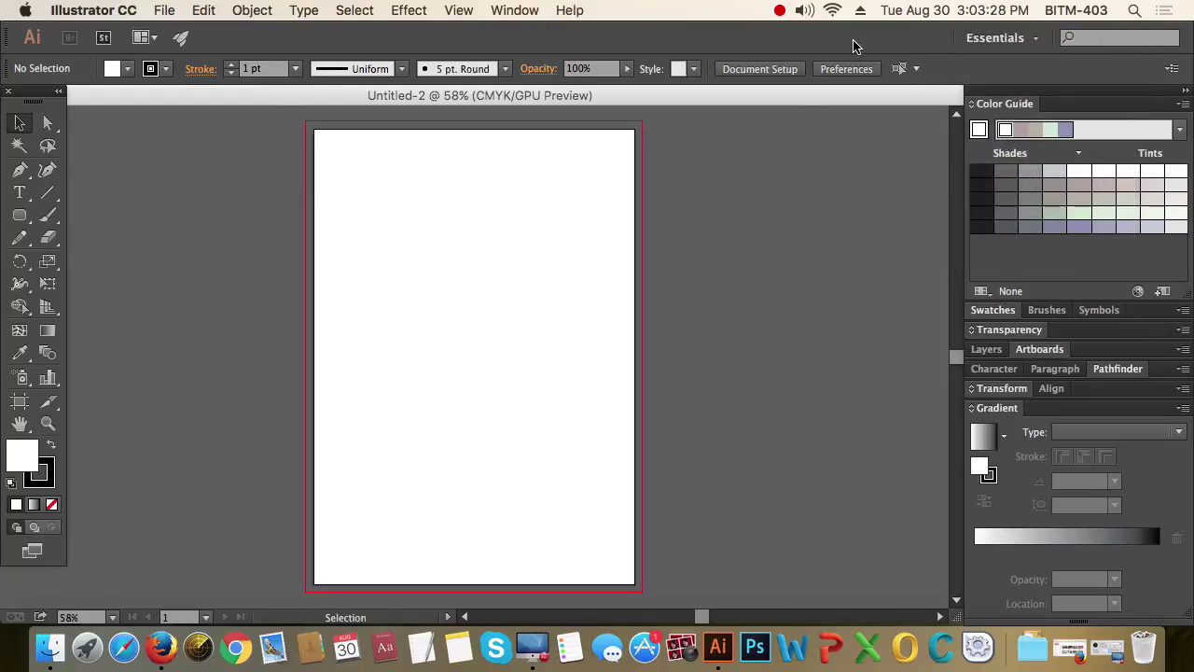
left_click(1035, 46)
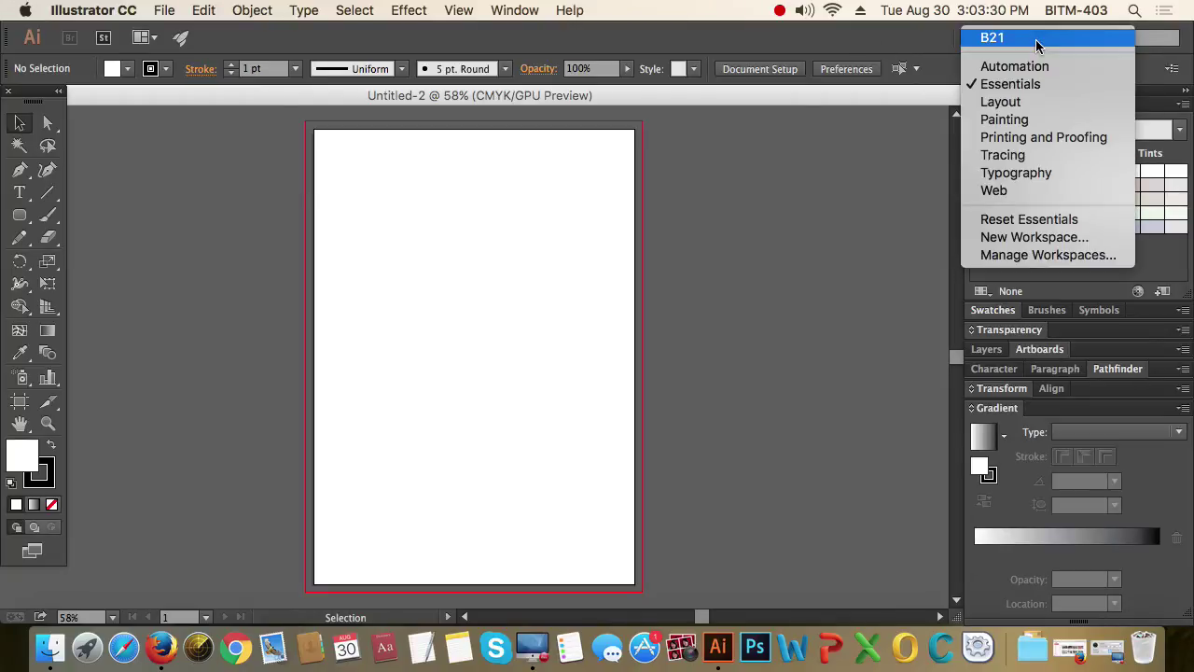
- Try the Layout workspace, revert to Essentials, and float the Swatches panel over the artboard
left_click(1016, 102)
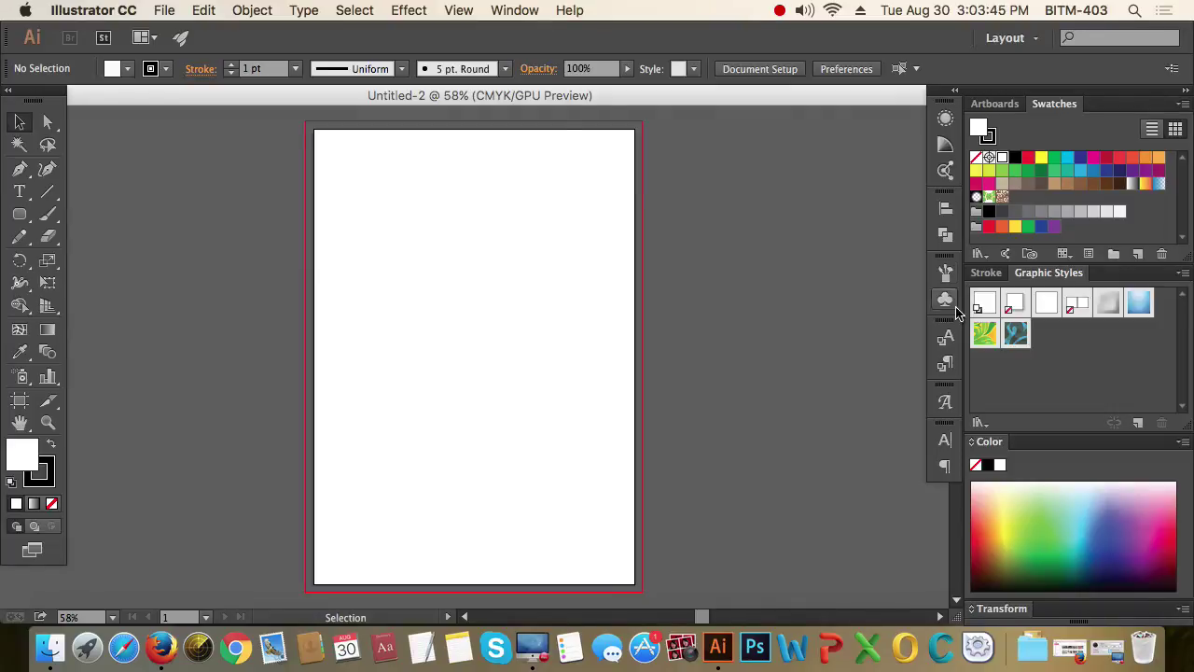
left_click(1040, 39)
left_click(1037, 84)
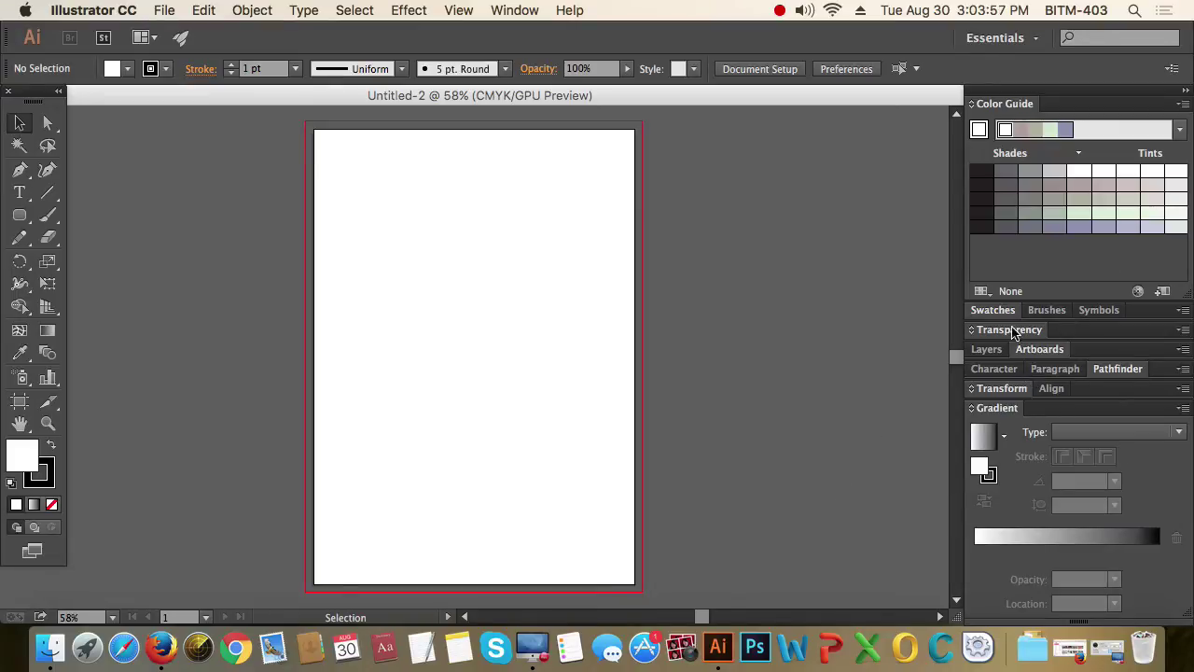
left_click_drag(997, 313, 589, 250)
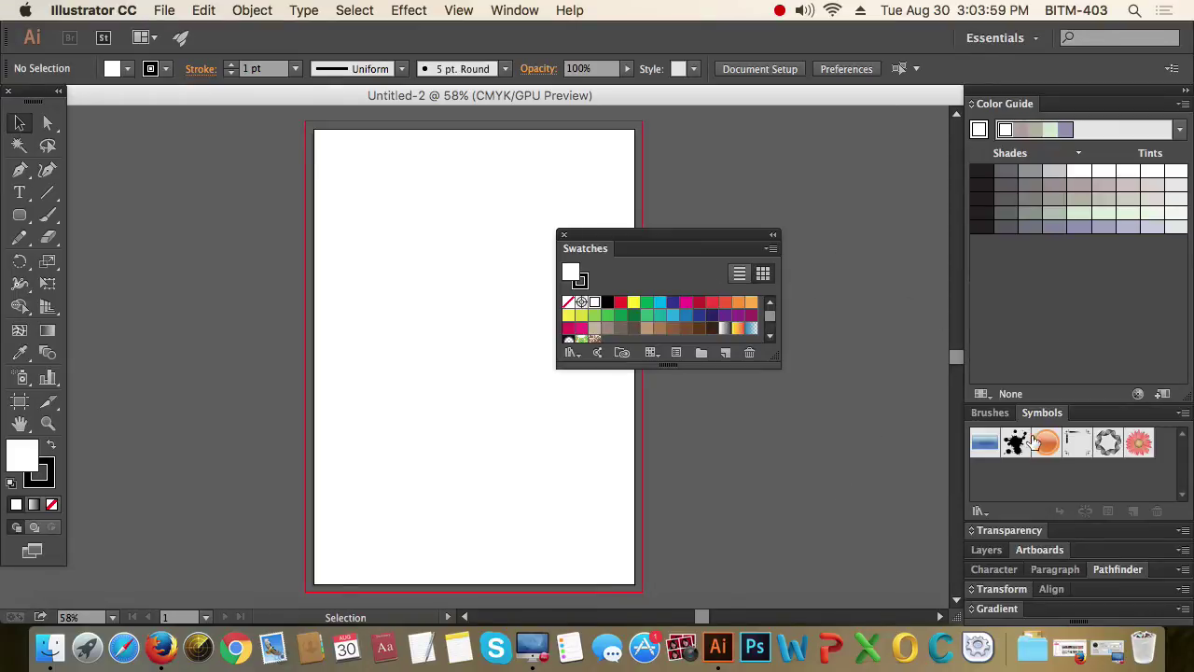
- Float the Artboards, Character, Transform, Gradient, Pathfinder, Paragraph, Align, Layers and Transparency panels over the canvas
left_click_drag(1037, 549, 723, 282)
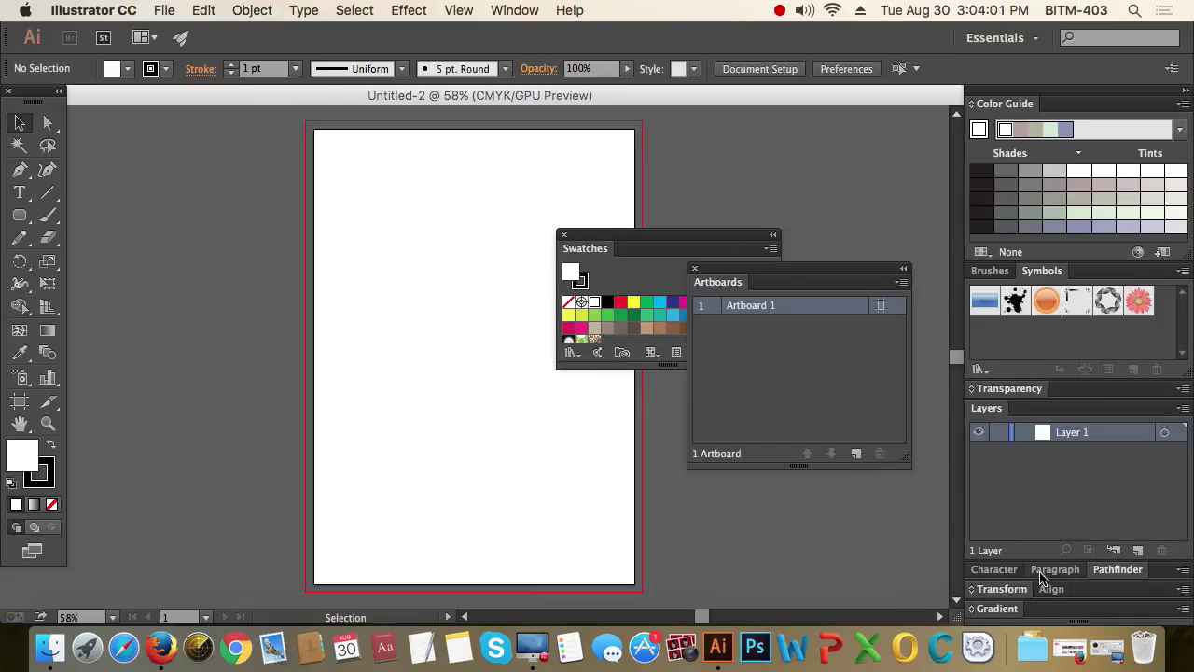
left_click_drag(993, 569, 571, 375)
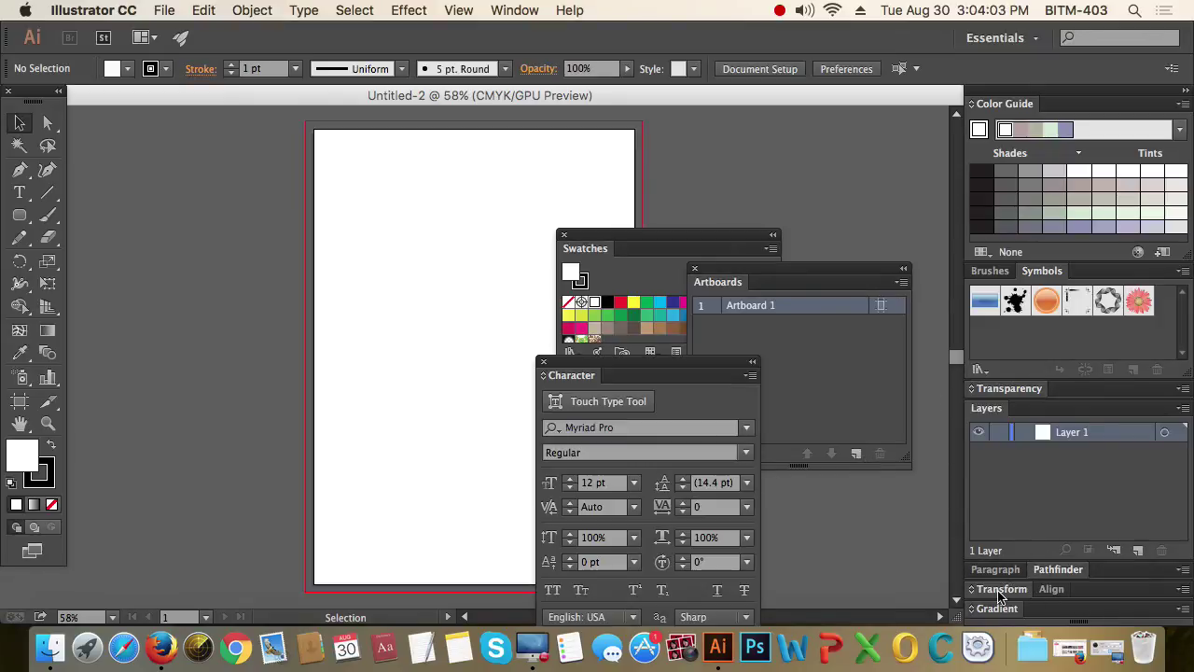
left_click_drag(1002, 589, 611, 337)
left_click_drag(997, 608, 608, 271)
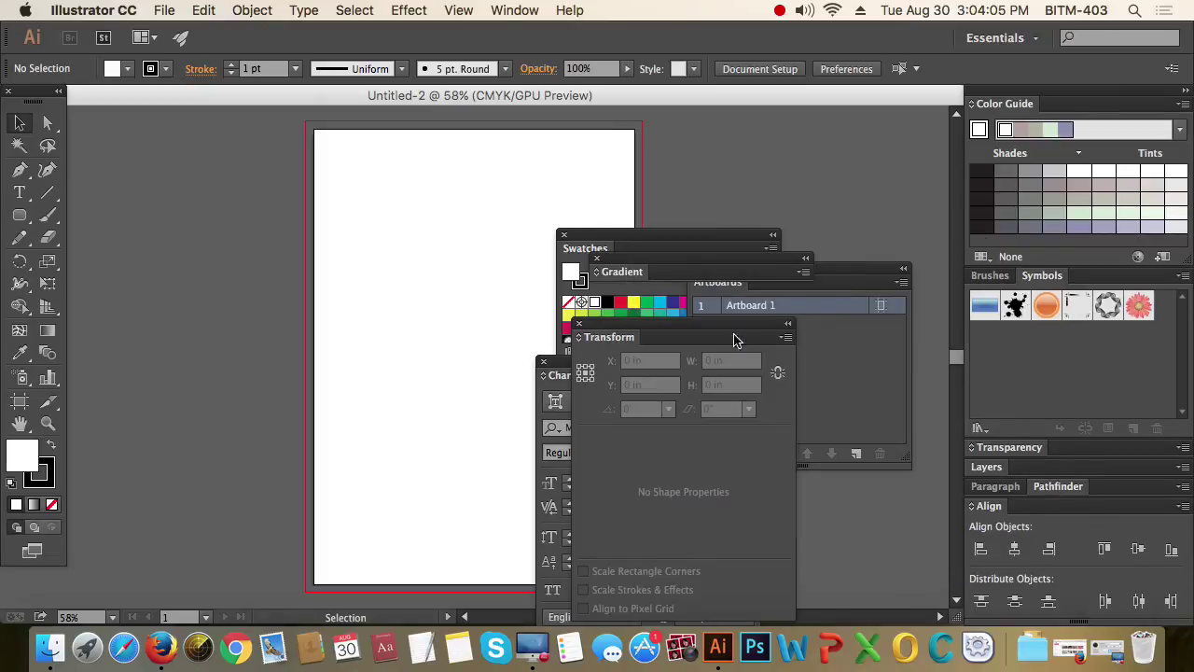
left_click_drag(1057, 486, 552, 272)
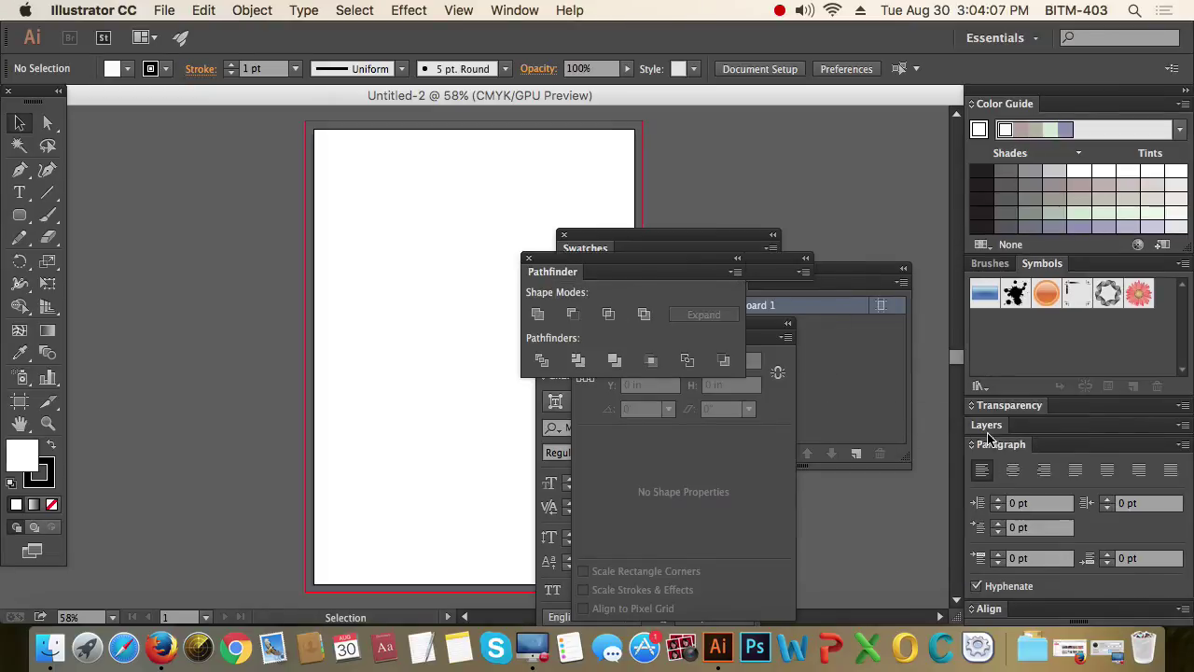
left_click_drag(1000, 451, 645, 308)
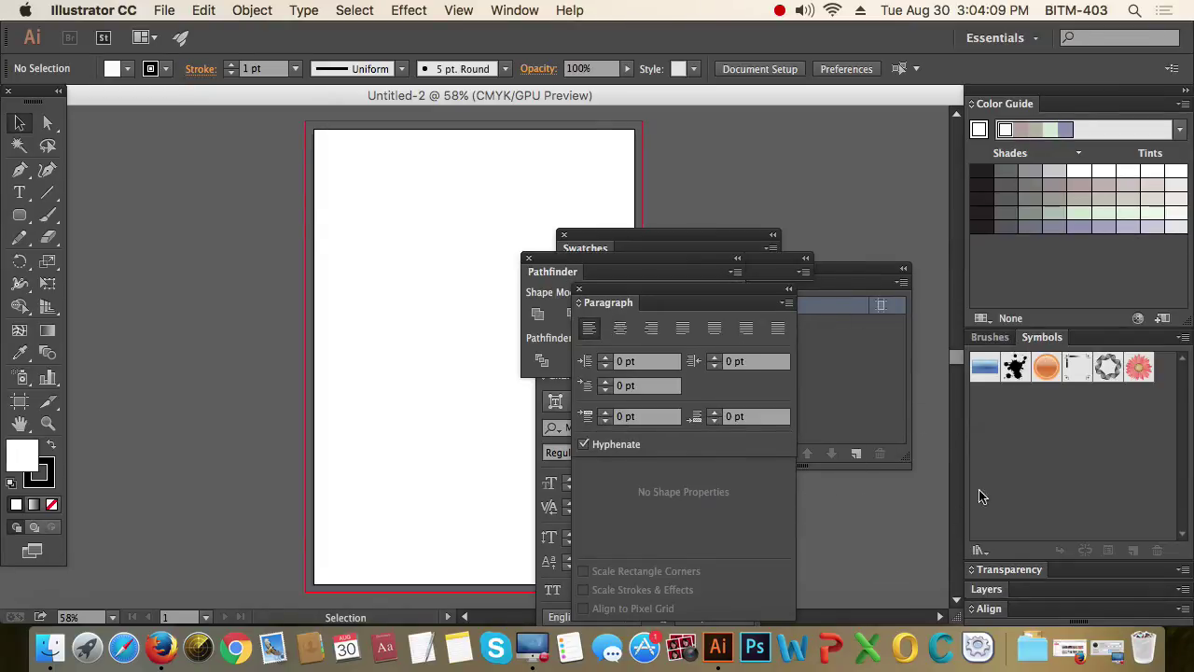
left_click_drag(1019, 608, 520, 187)
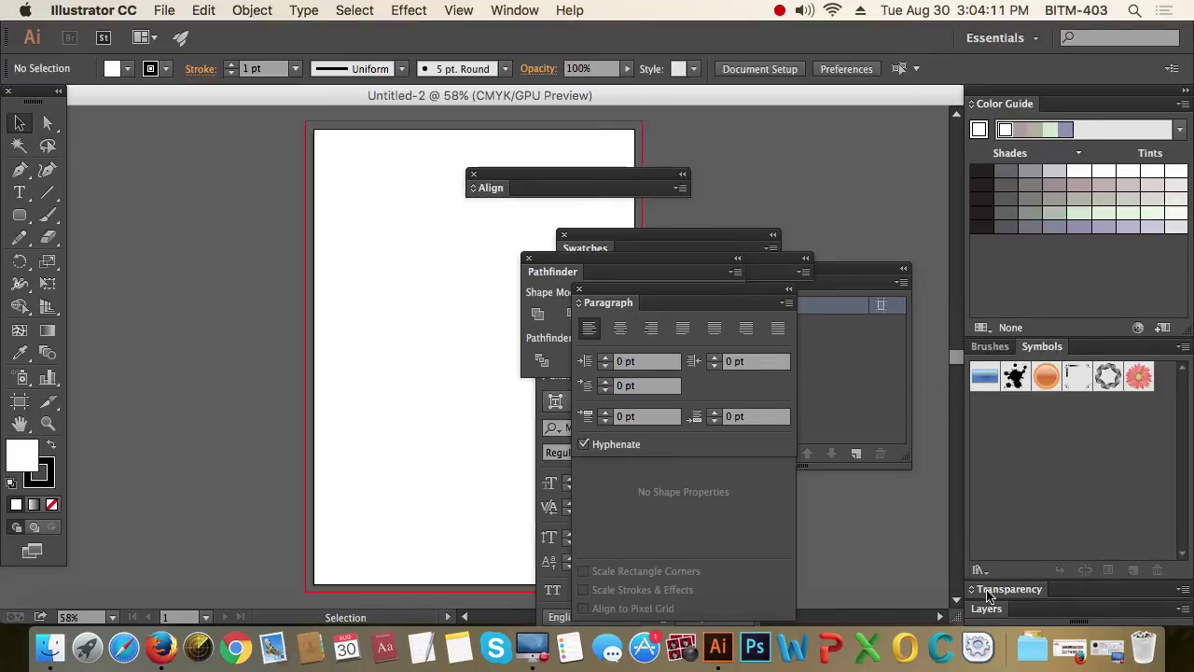
left_click_drag(996, 616, 578, 302)
left_click_drag(1026, 607, 699, 273)
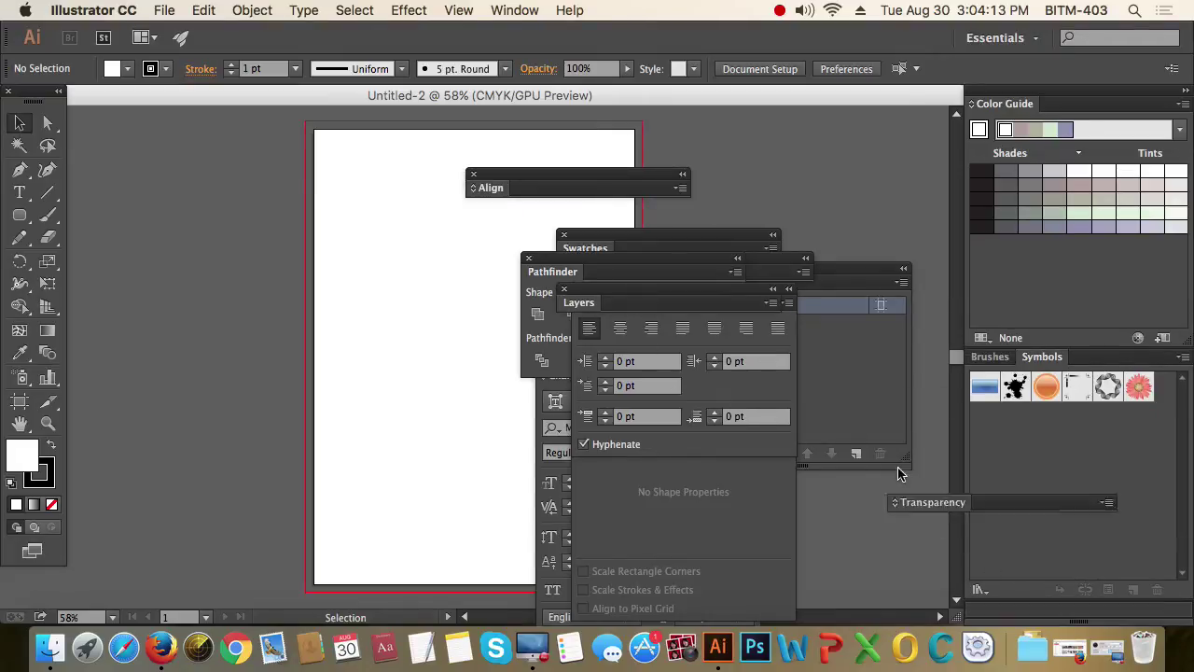
- Close the floating Align, Pathfinder, Swatches and Gradient panels, keeping Symbols shown in the dock
left_click(990, 366)
left_click(1063, 368)
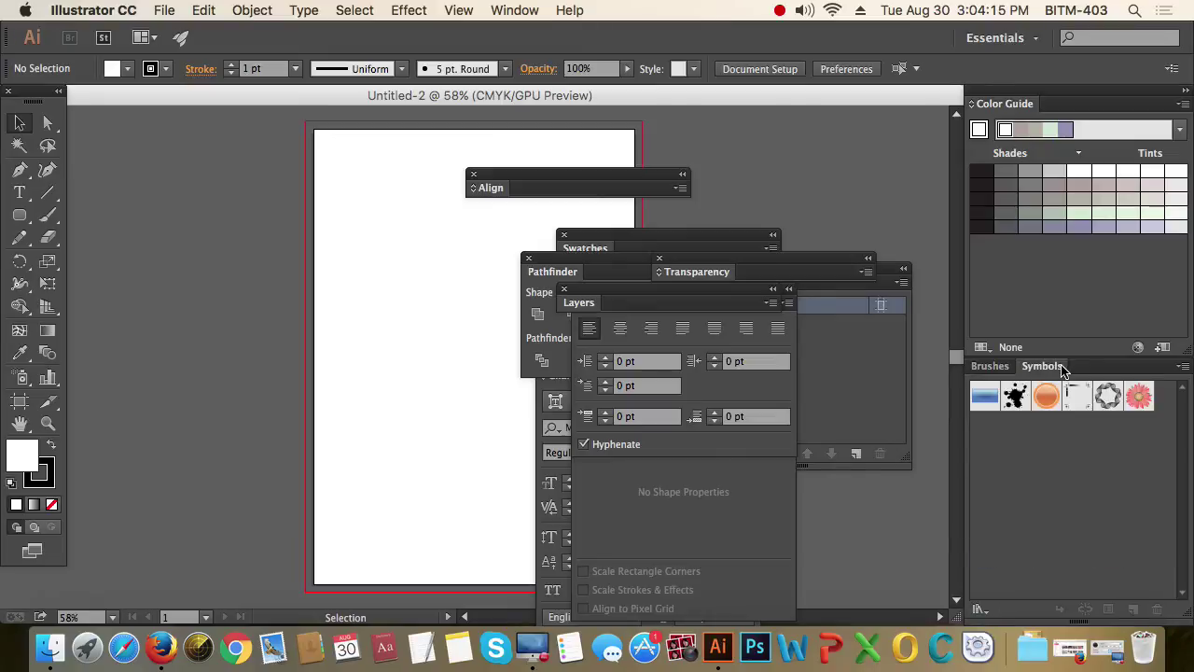
left_click(473, 173)
left_click(528, 259)
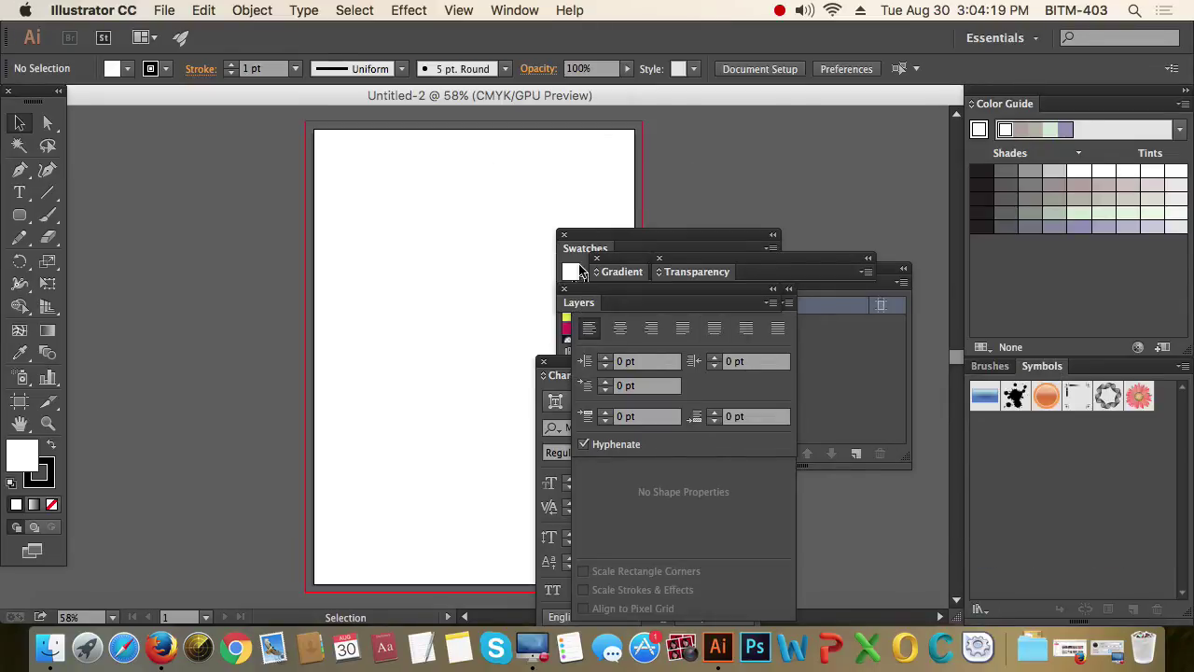
left_click(563, 235)
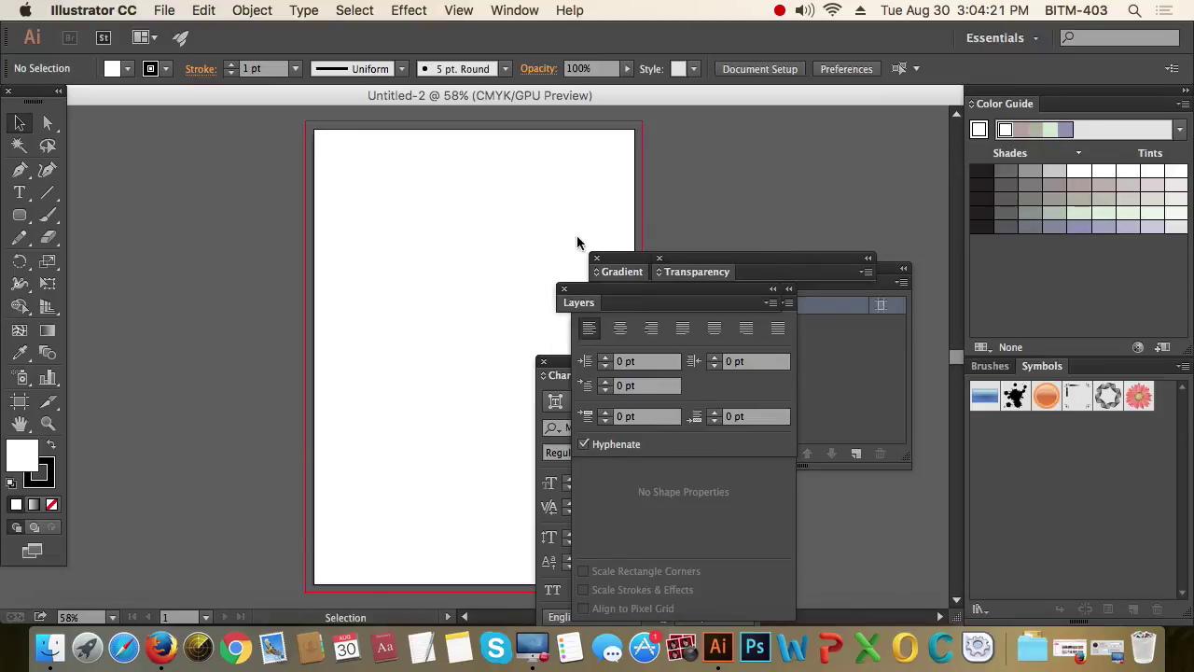
left_click(597, 258)
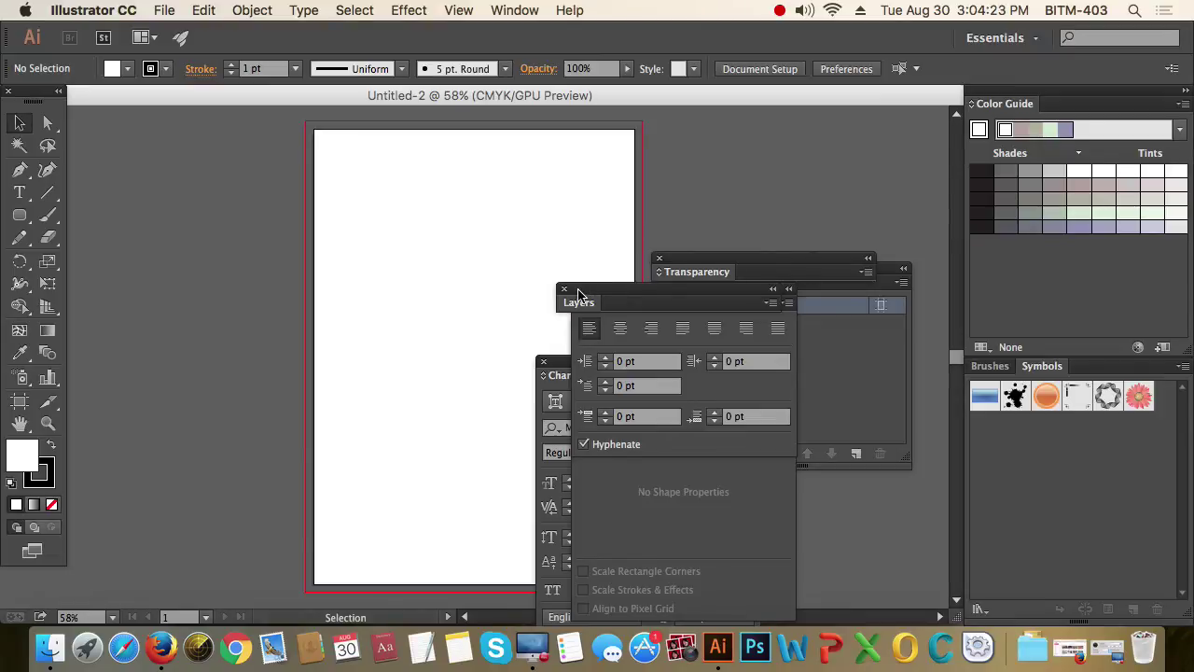
- Close the floating Layers, Transparency, Paragraph, Artboards, Transform and Character panels
left_click(564, 290)
left_click(659, 258)
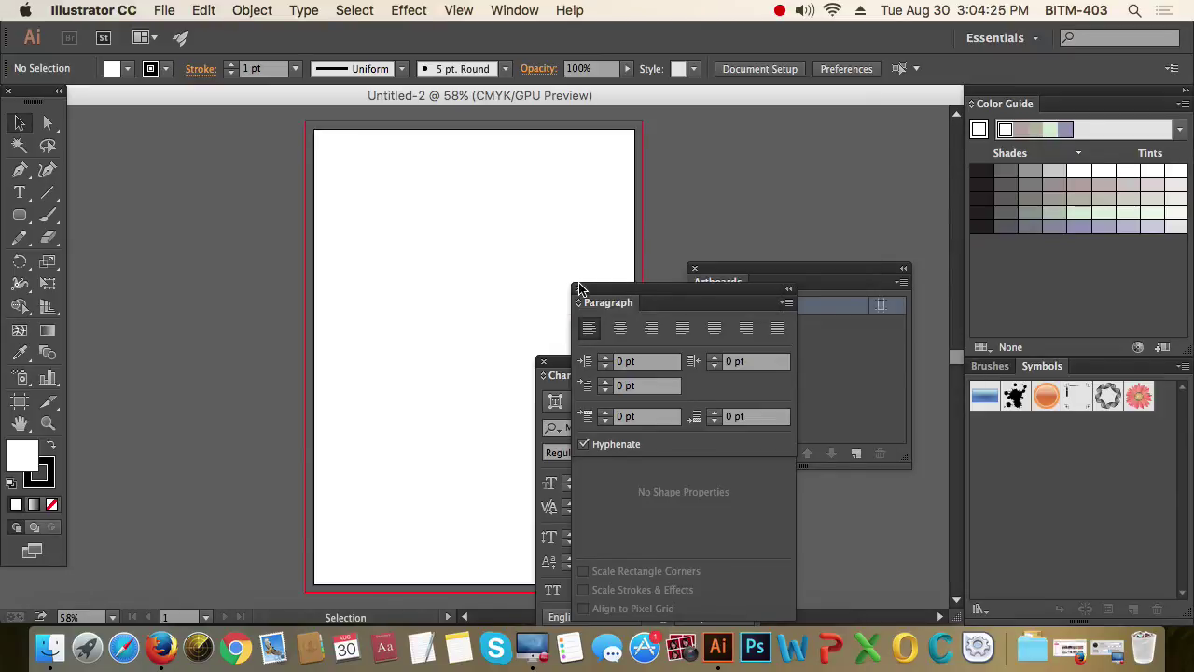
left_click(578, 286)
left_click(694, 267)
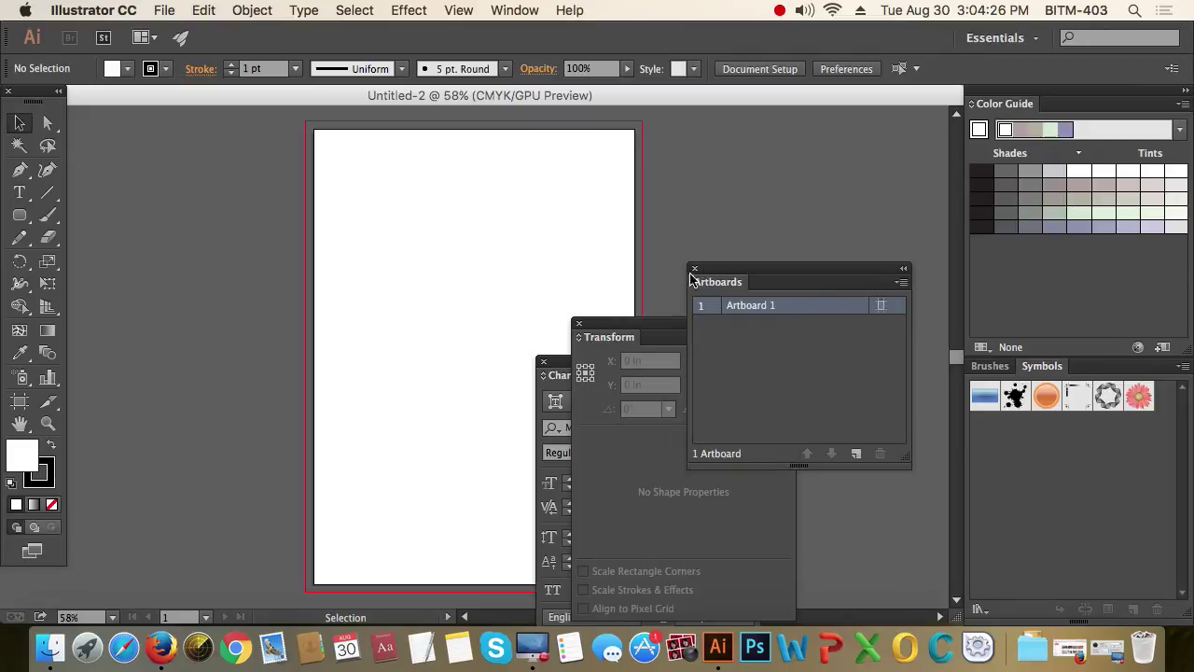
left_click(578, 323)
left_click(544, 362)
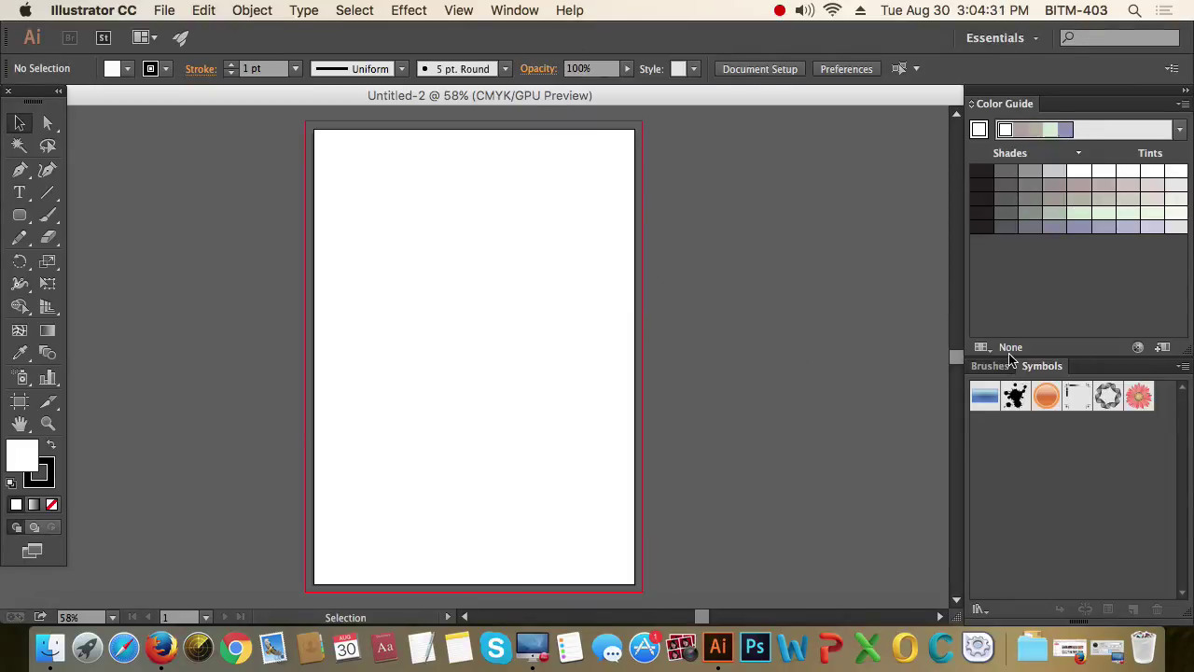
- Save the trimmed panel layout as a new workspace named B22 from Window > Workspace
left_click(520, 10)
mouse_move(535, 97)
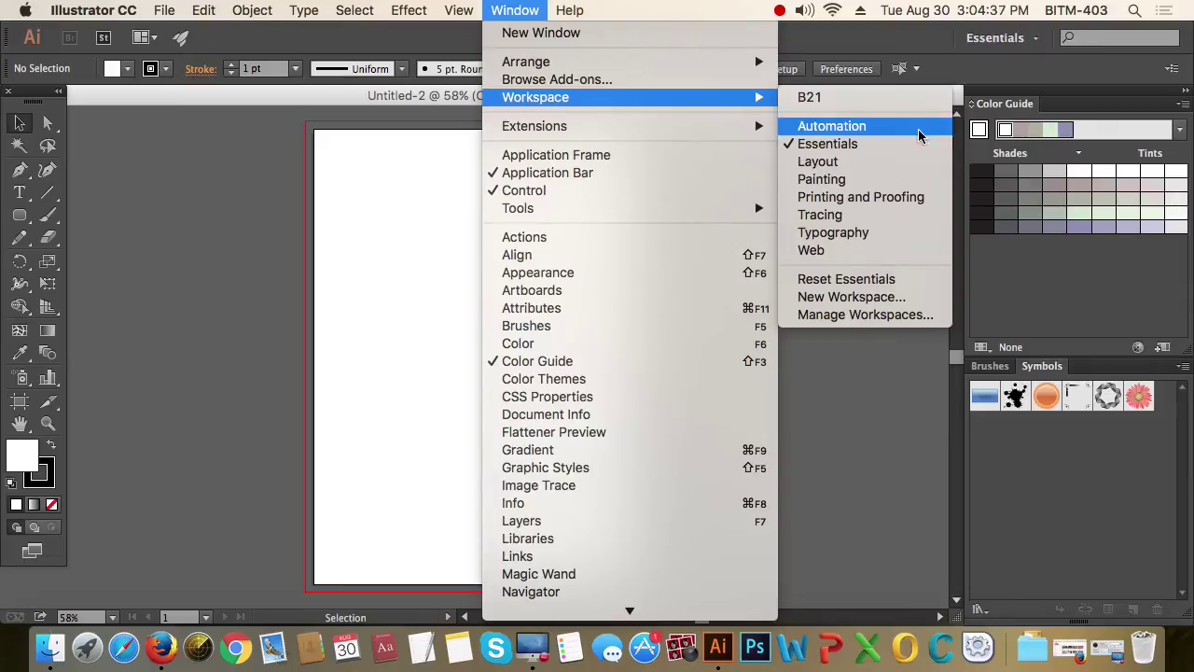
left_click(869, 299)
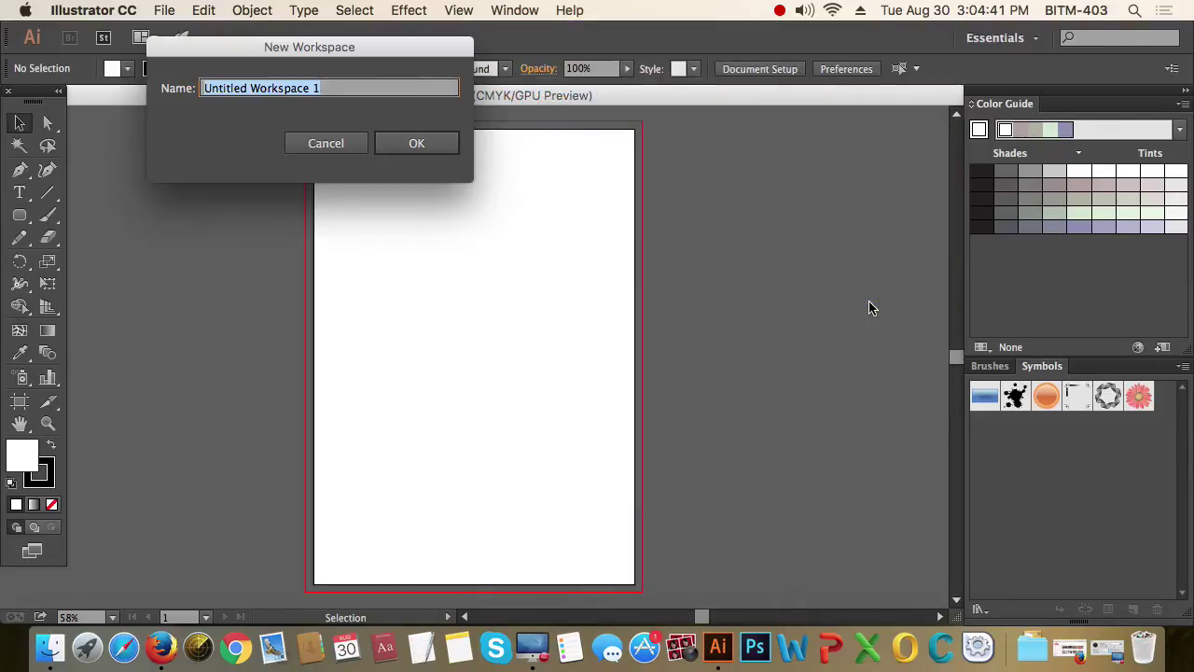
left_click_drag(342, 58, 773, 183)
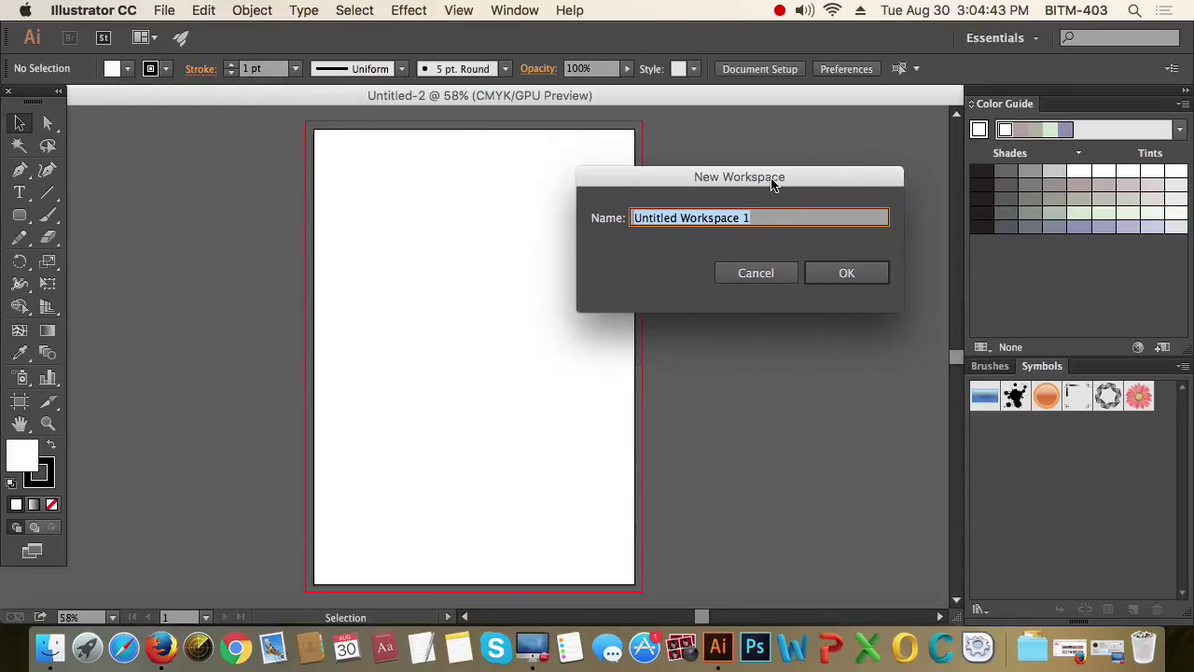
type("B22")
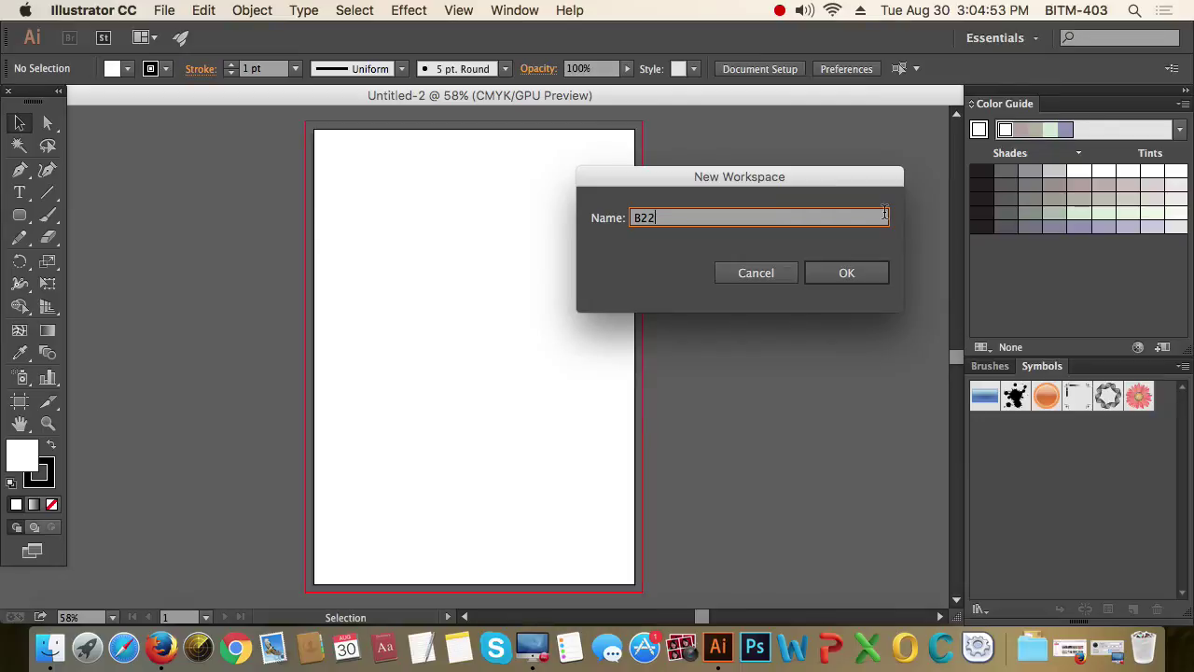
left_click(853, 273)
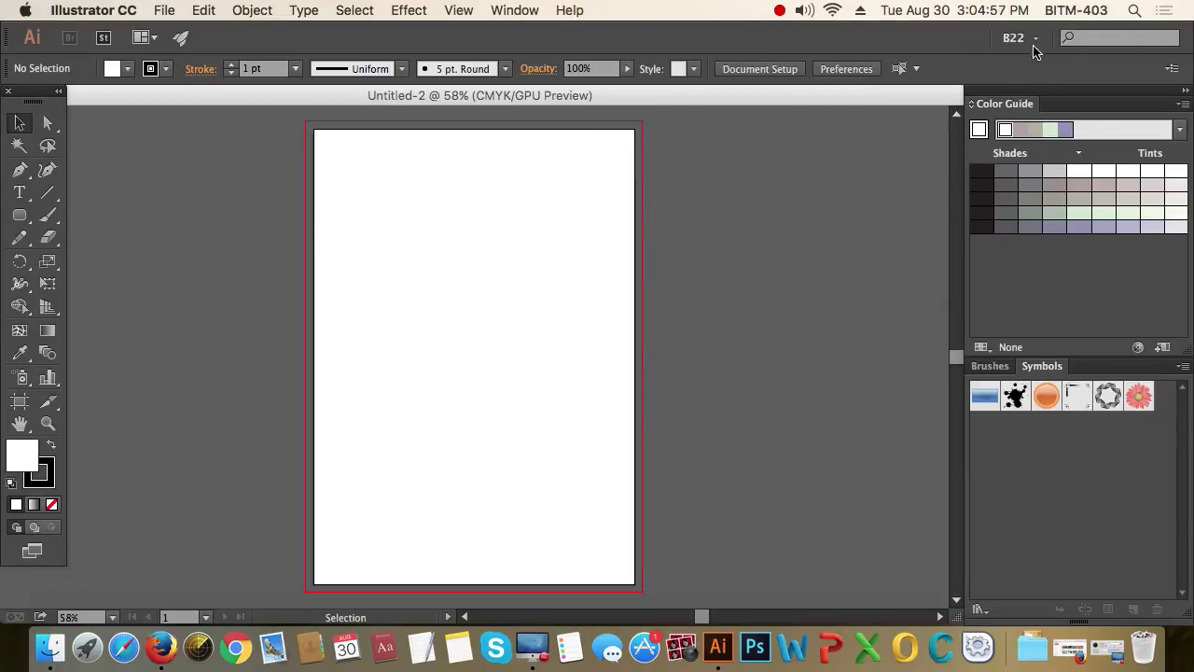
- Float the Symbols and Brushes panels, then reset the B22 workspace to re-dock them
left_click_drag(1042, 368, 676, 206)
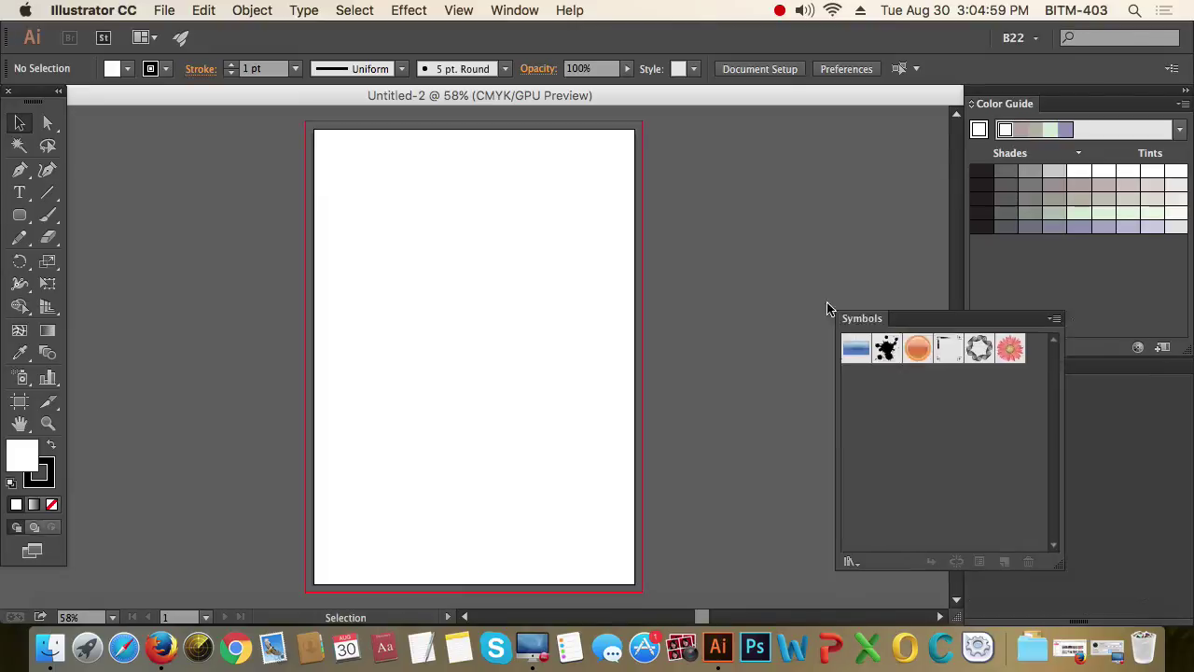
left_click_drag(1002, 375, 351, 219)
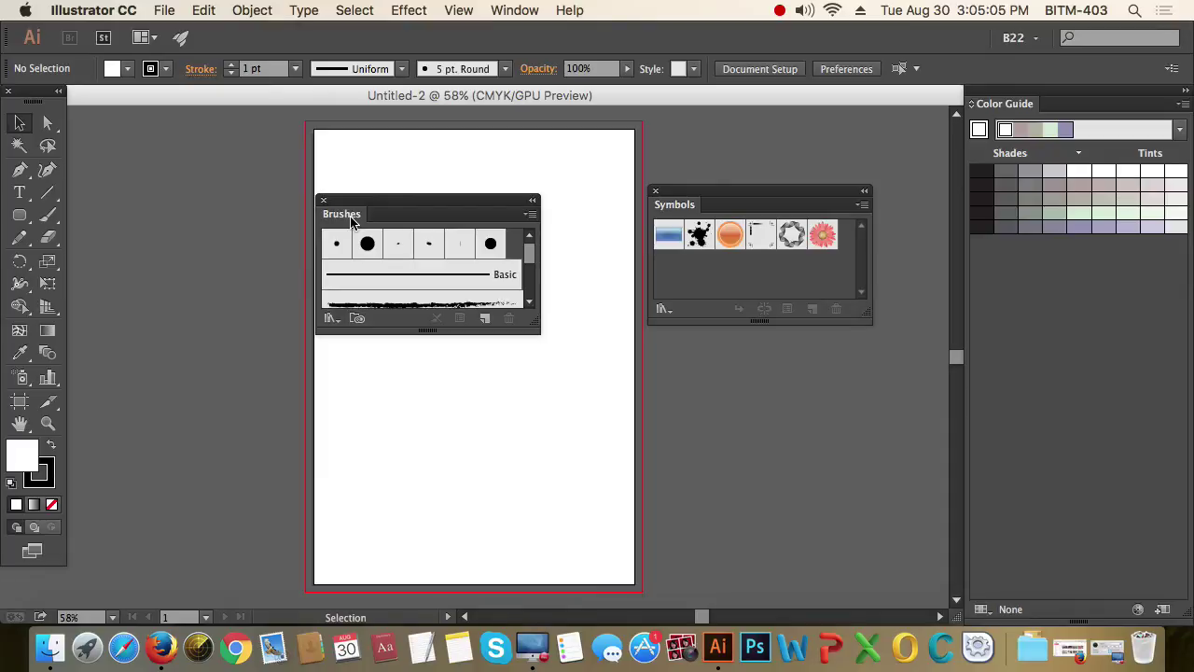
left_click(1036, 40)
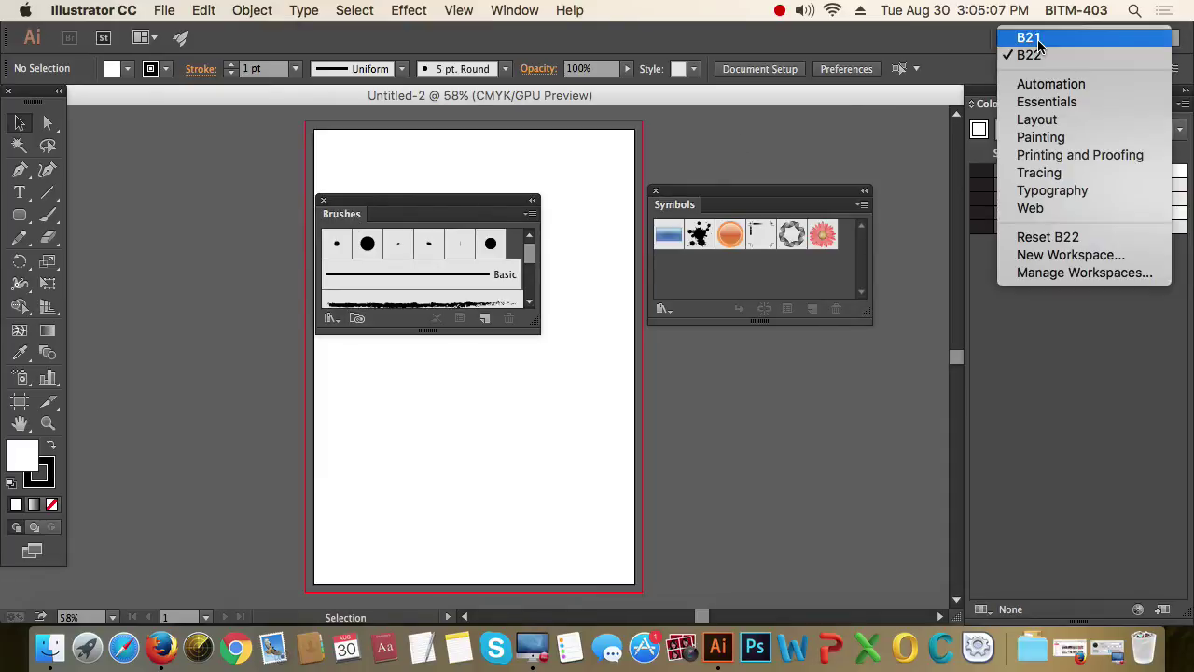
left_click(1071, 239)
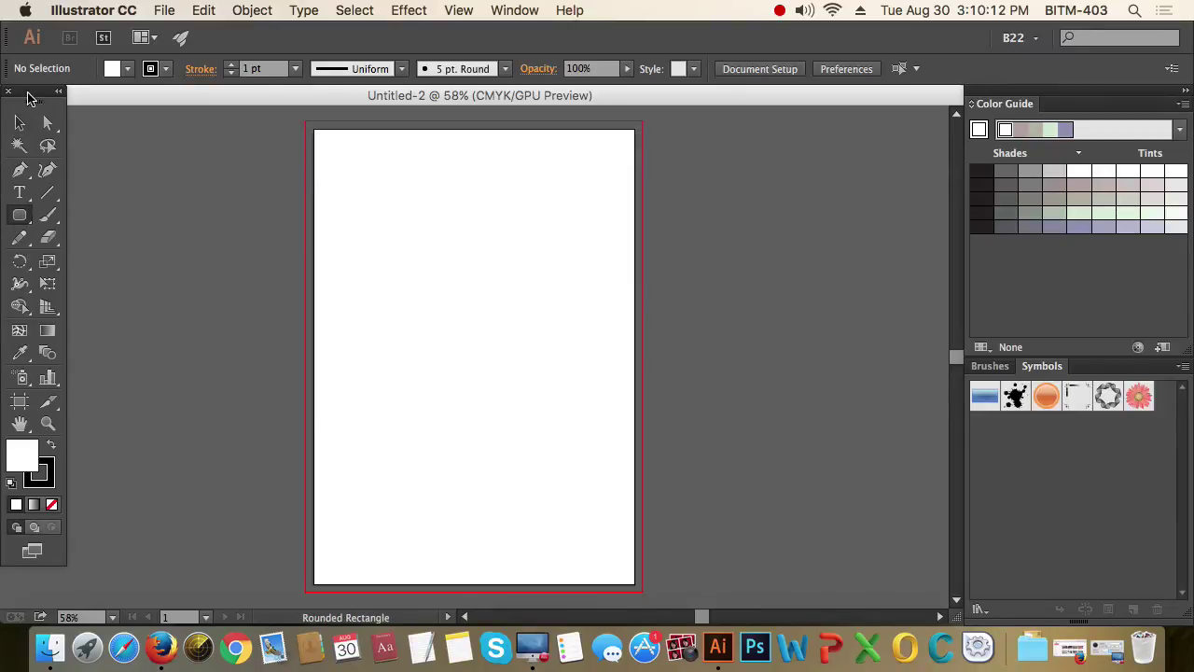
left_click(58, 91)
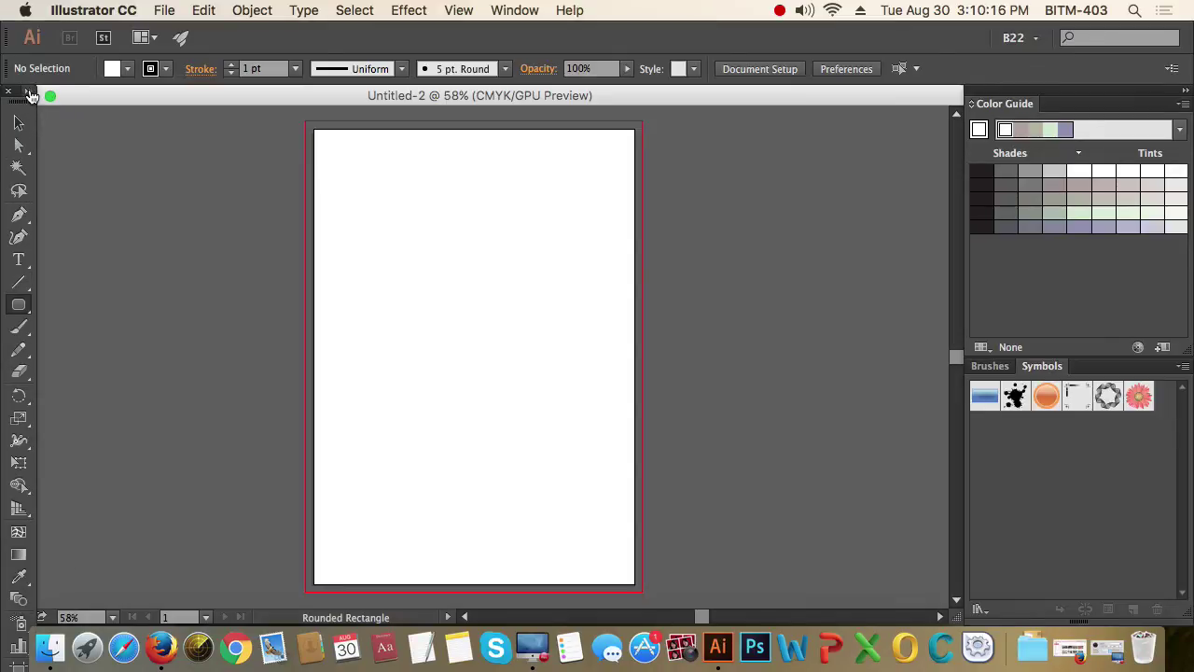
left_click(28, 91)
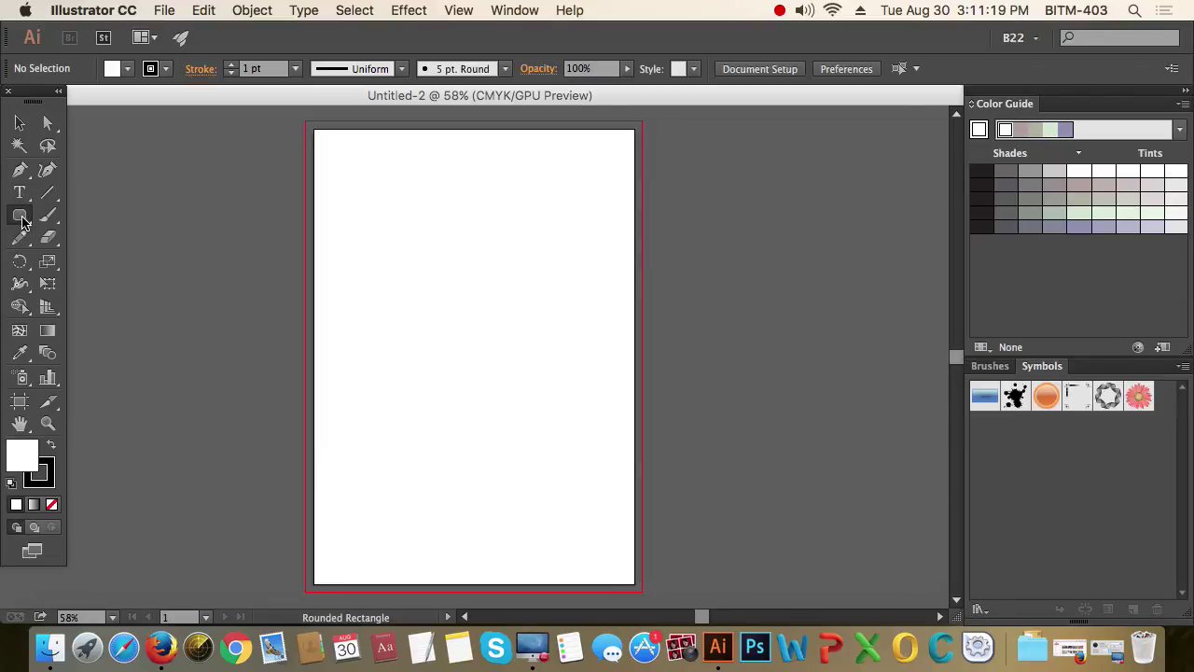
- Open the Rectangle tool group flyout and tear it off as a floating shape-tools panel
left_click(22, 219)
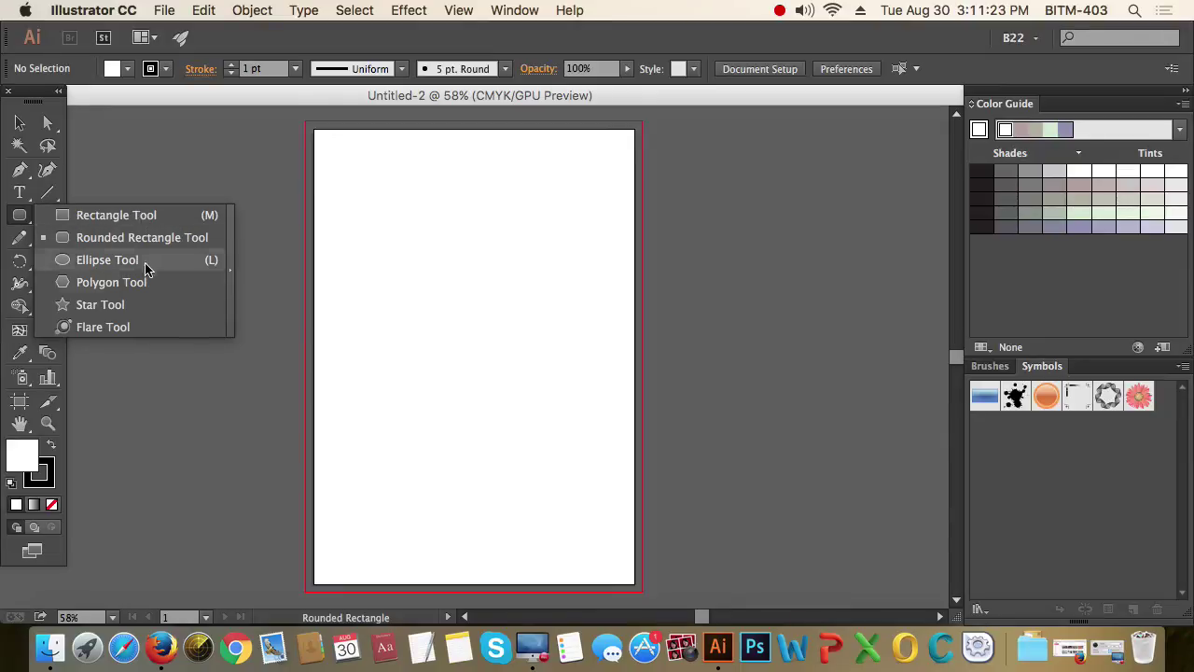
left_click(21, 214)
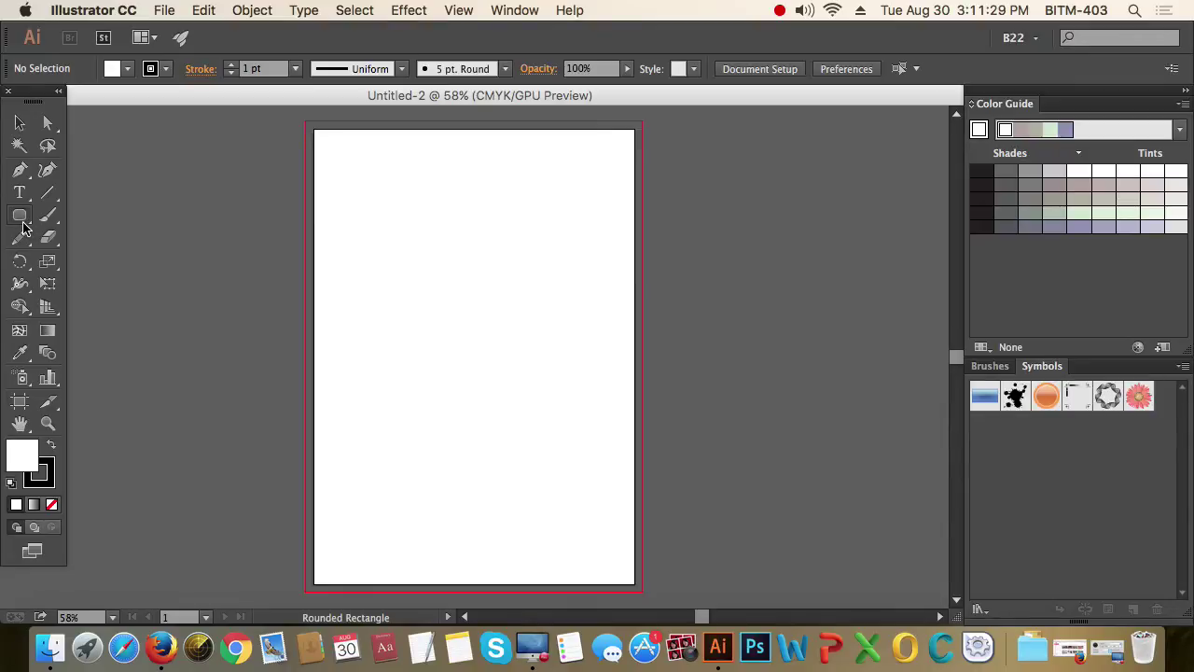
left_click(20, 217)
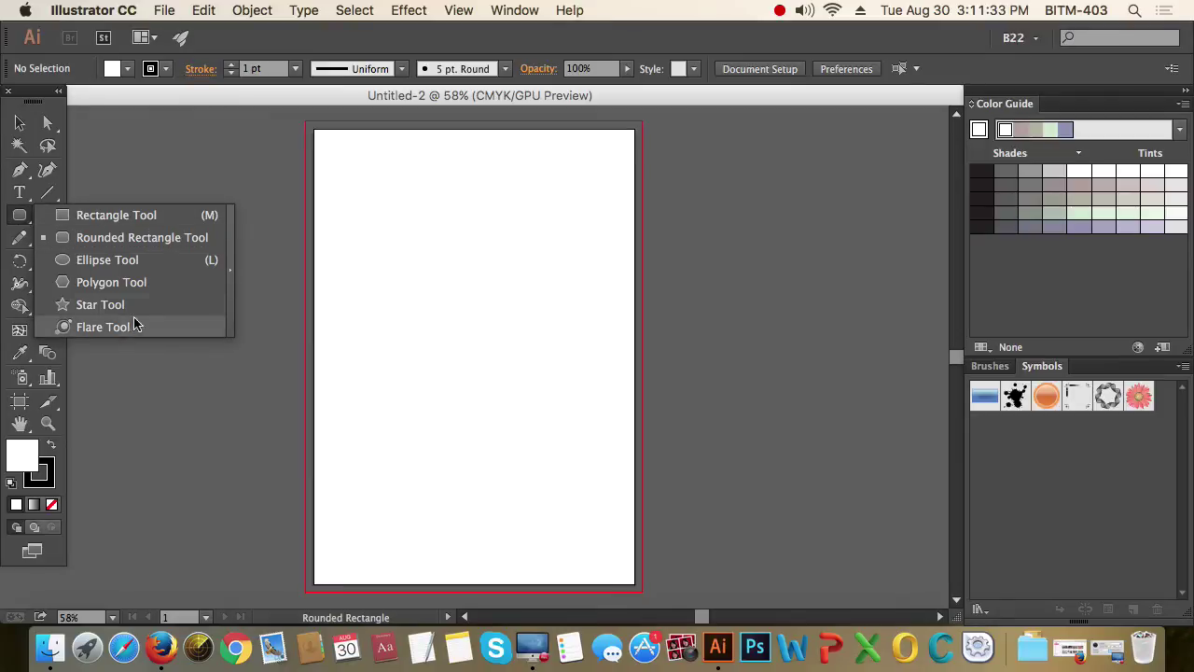
left_click(231, 287)
- Position the floating shape-tools panel, try Polygon, Star and Flare, then select Rectangle
left_click_drag(127, 238, 207, 144)
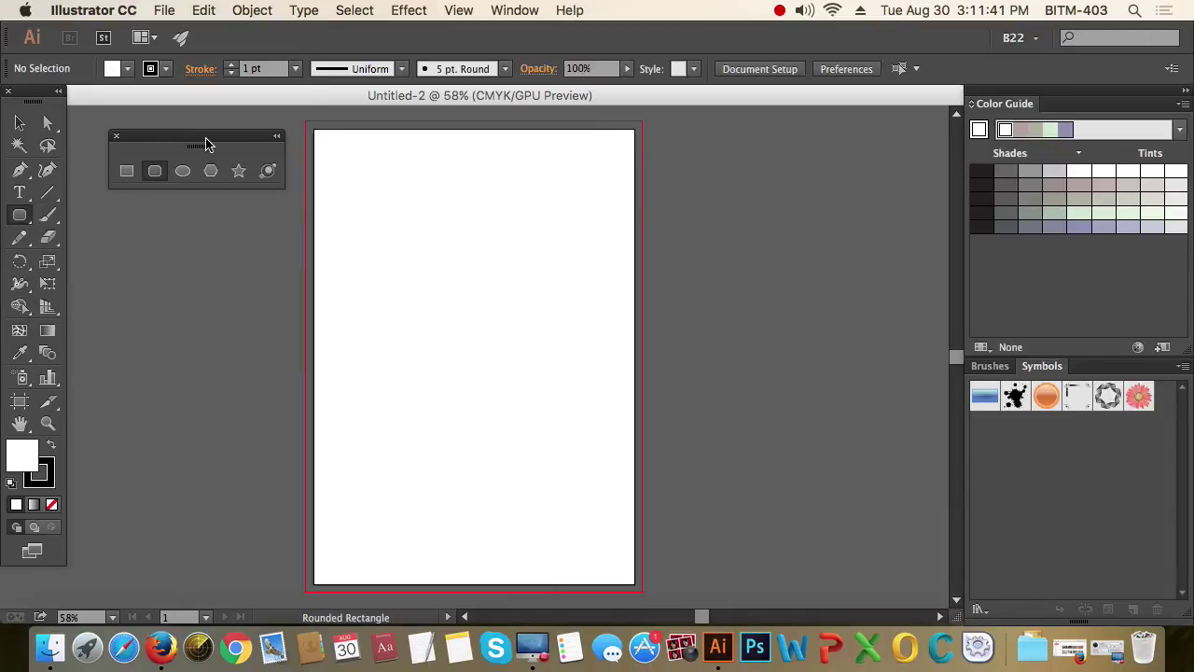
left_click_drag(207, 144, 208, 154)
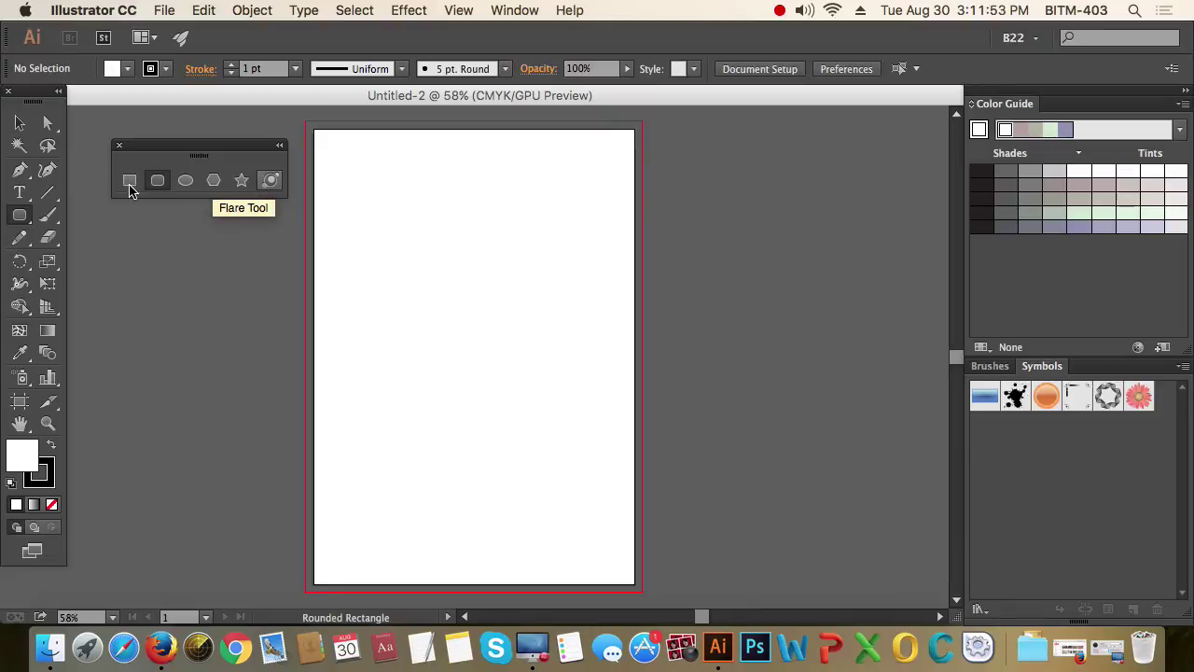
left_click(130, 182)
left_click(185, 181)
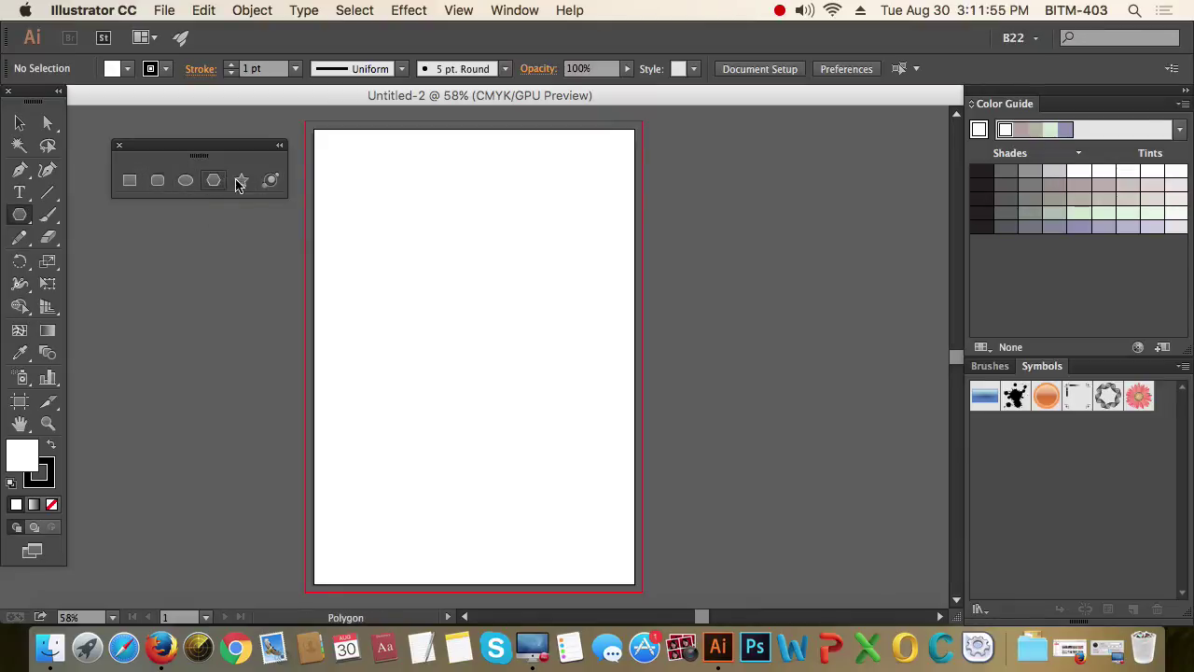
left_click(241, 181)
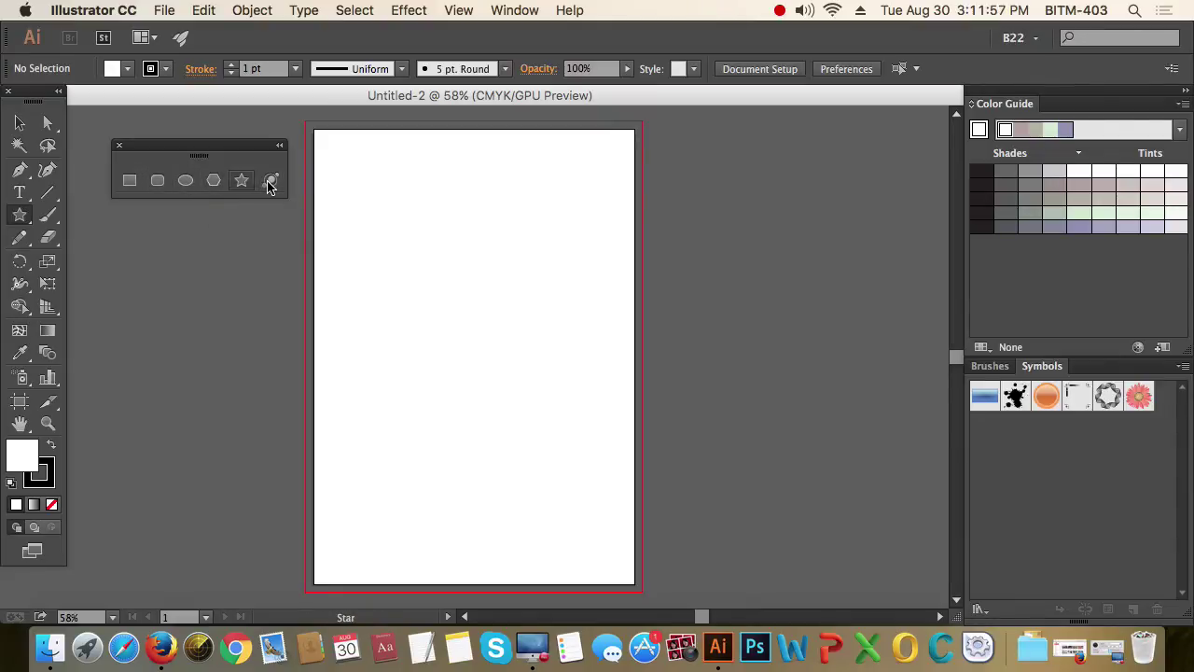
left_click(270, 181)
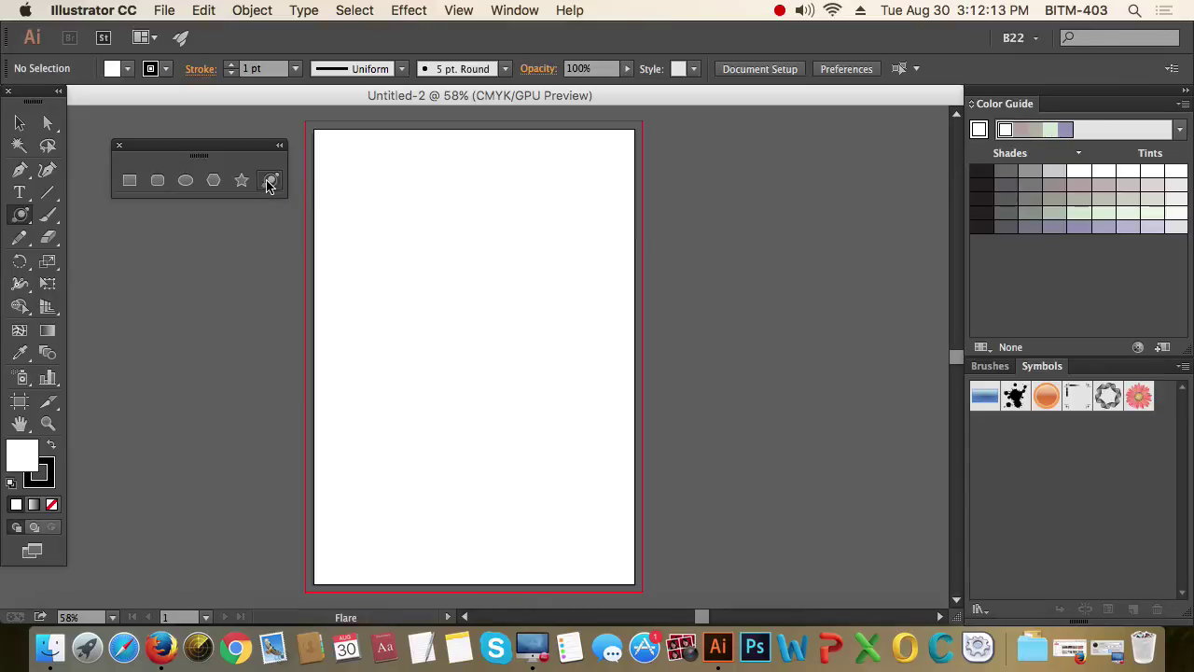
left_click(268, 183)
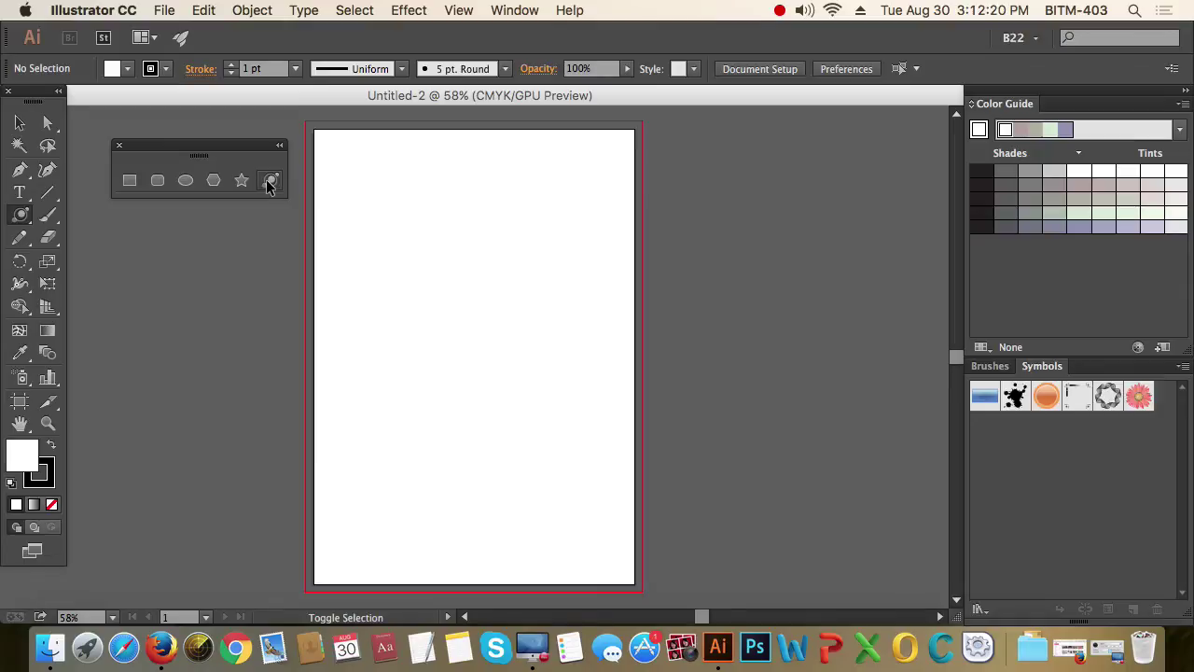
left_click(131, 181)
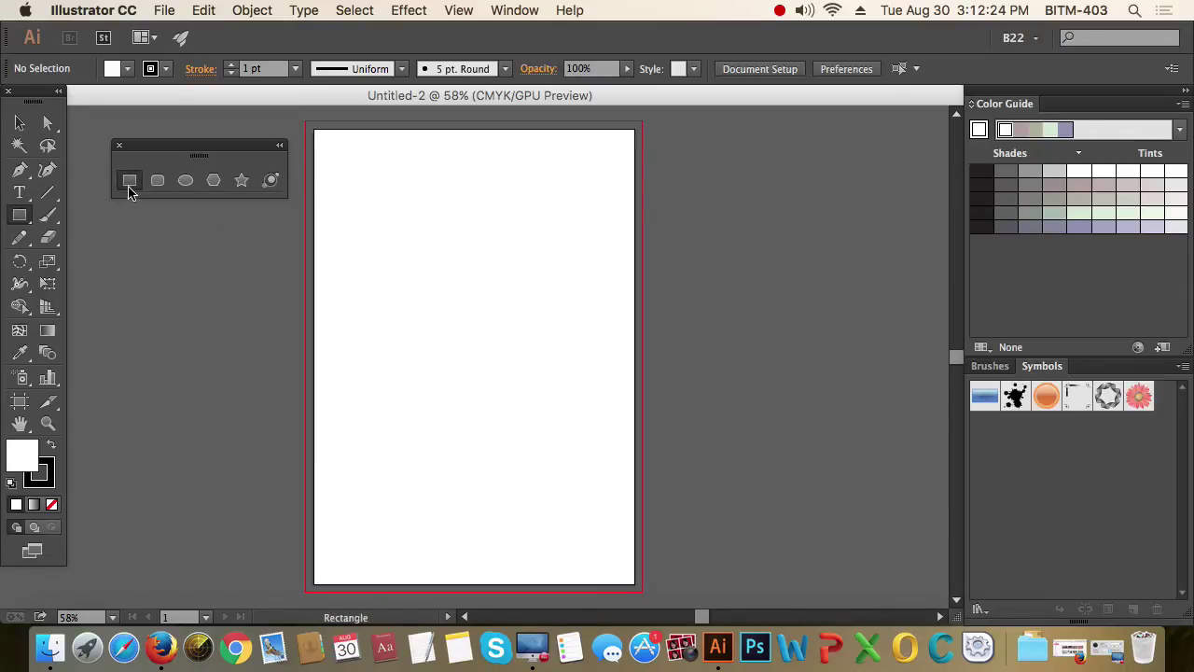
left_click_drag(178, 150, 177, 131)
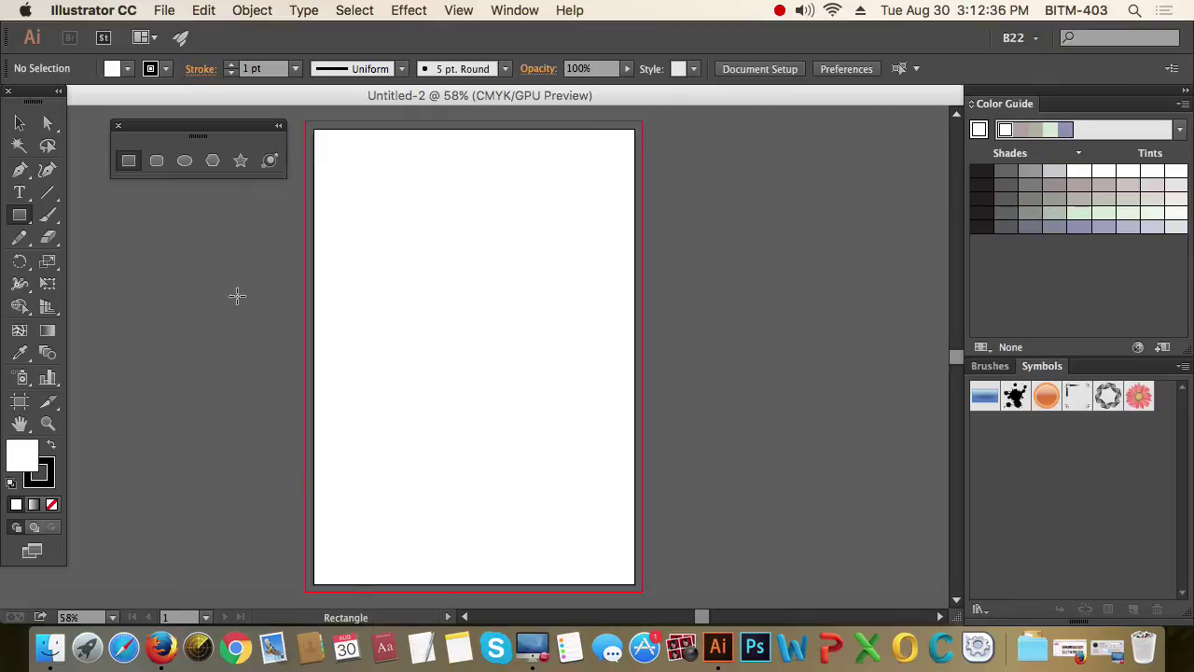
left_click(157, 161)
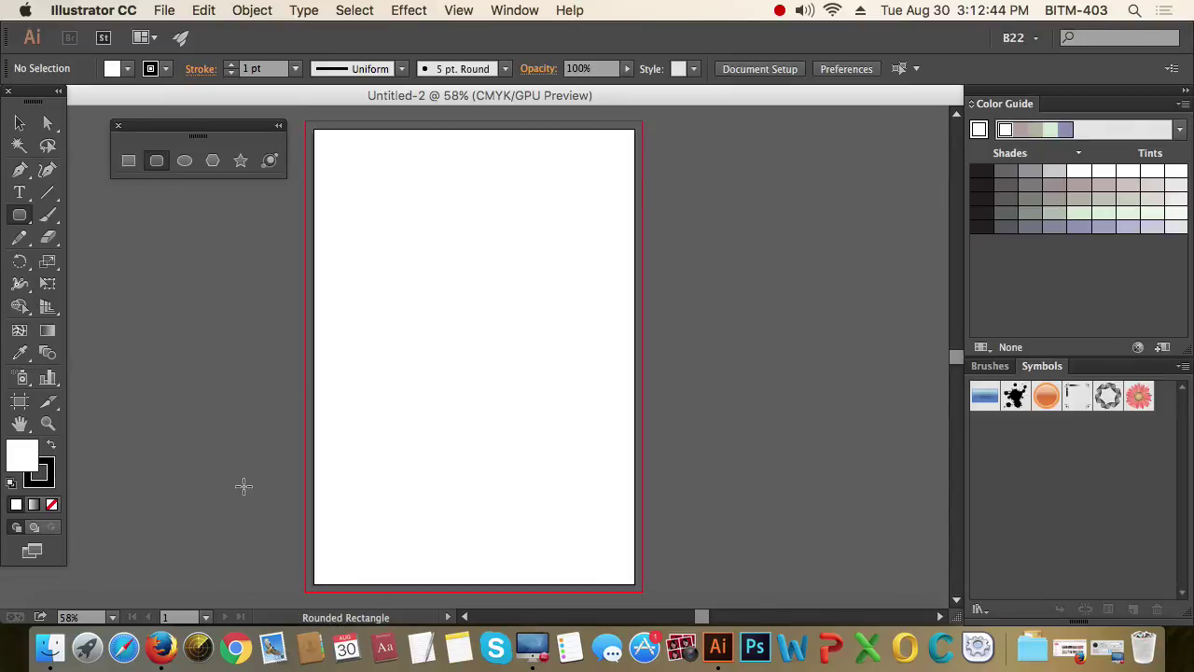
left_click(129, 160)
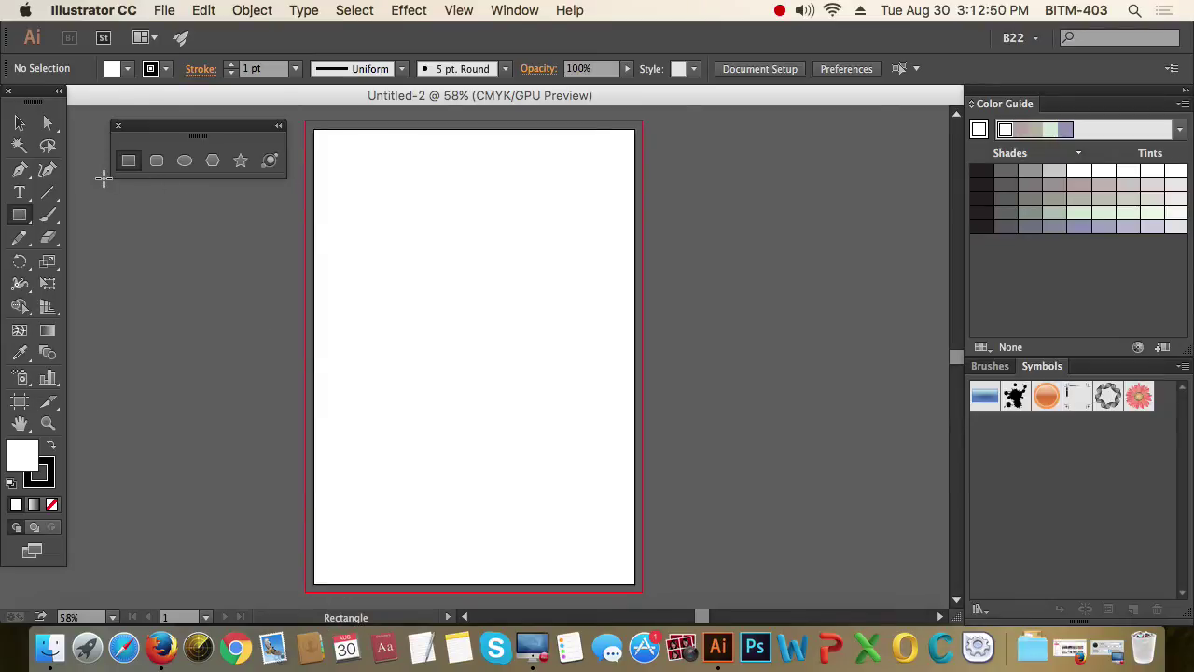
left_click_drag(397, 196, 509, 280)
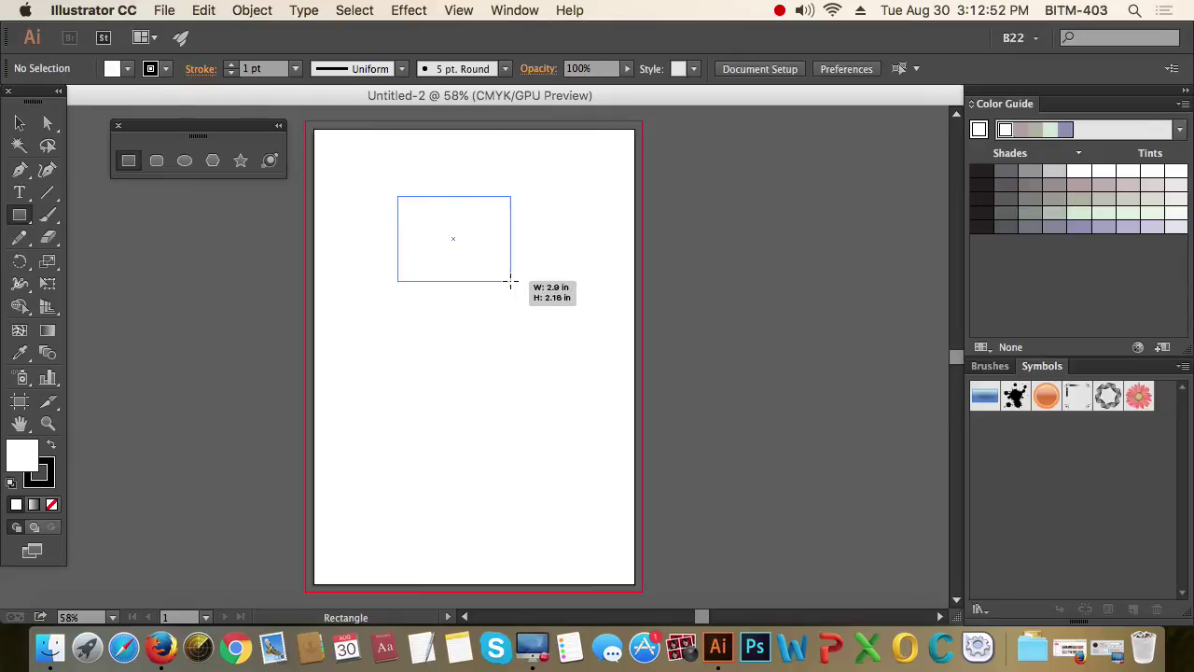
mouse_move(357, 259)
left_mouse_down()
mouse_move(454, 341)
mouse_move(617, 411)
left_mouse_up()
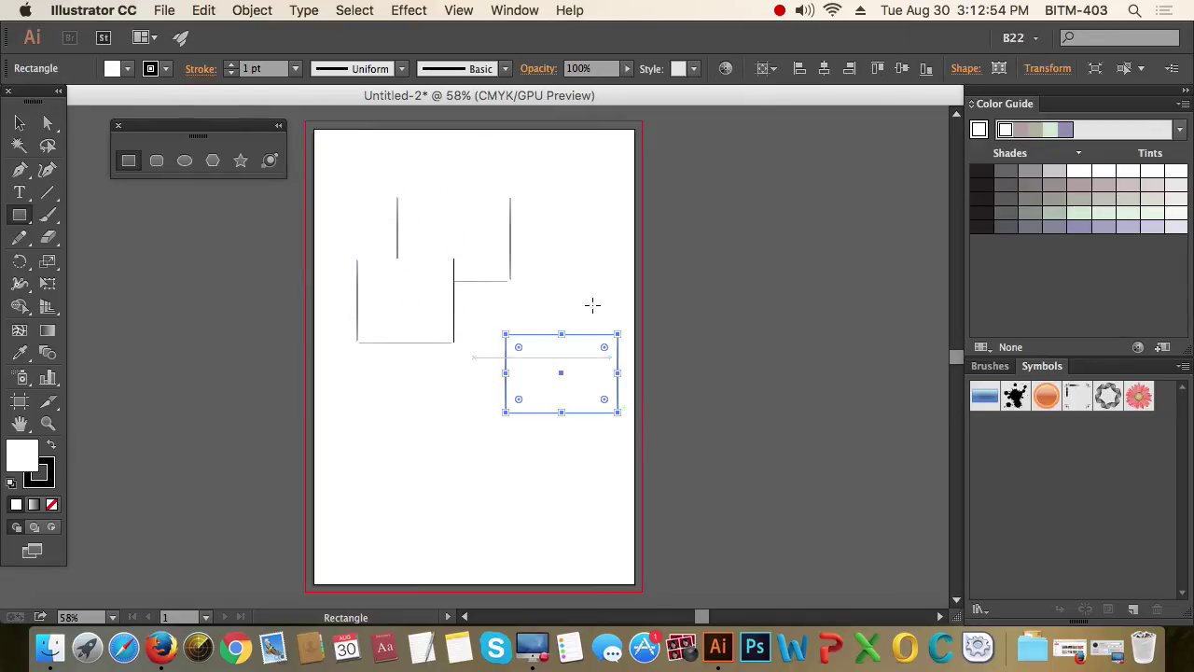
left_click_drag(575, 225, 642, 291)
left_click_drag(561, 167, 643, 210)
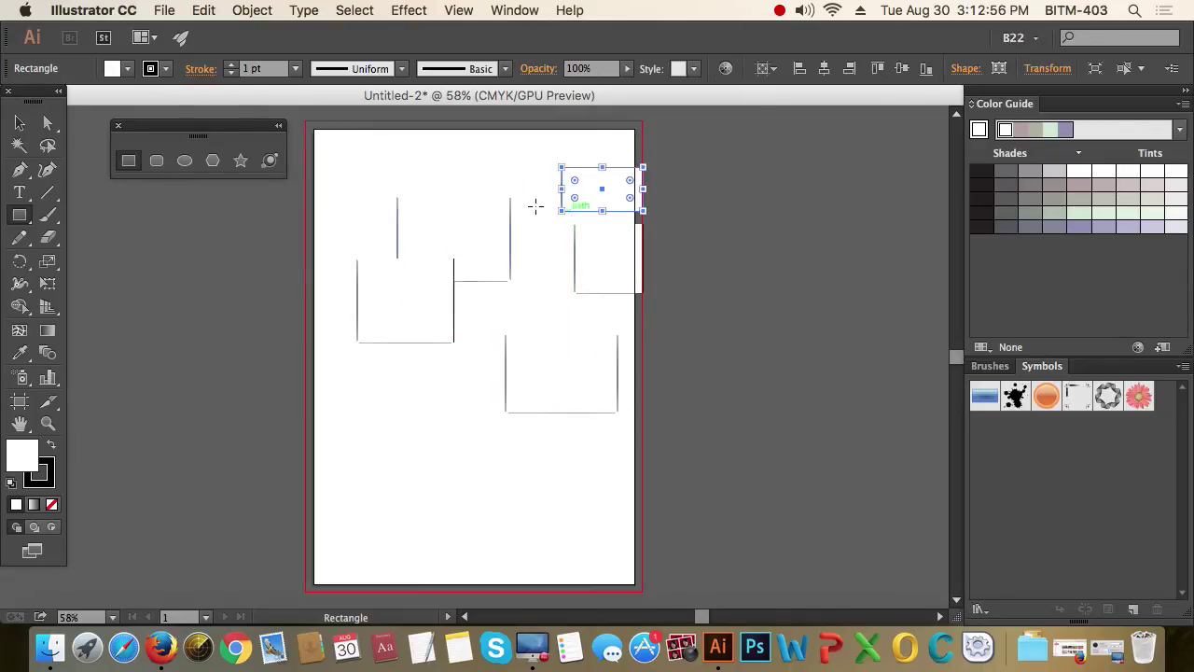
left_click(156, 160)
left_click_drag(279, 238, 356, 299)
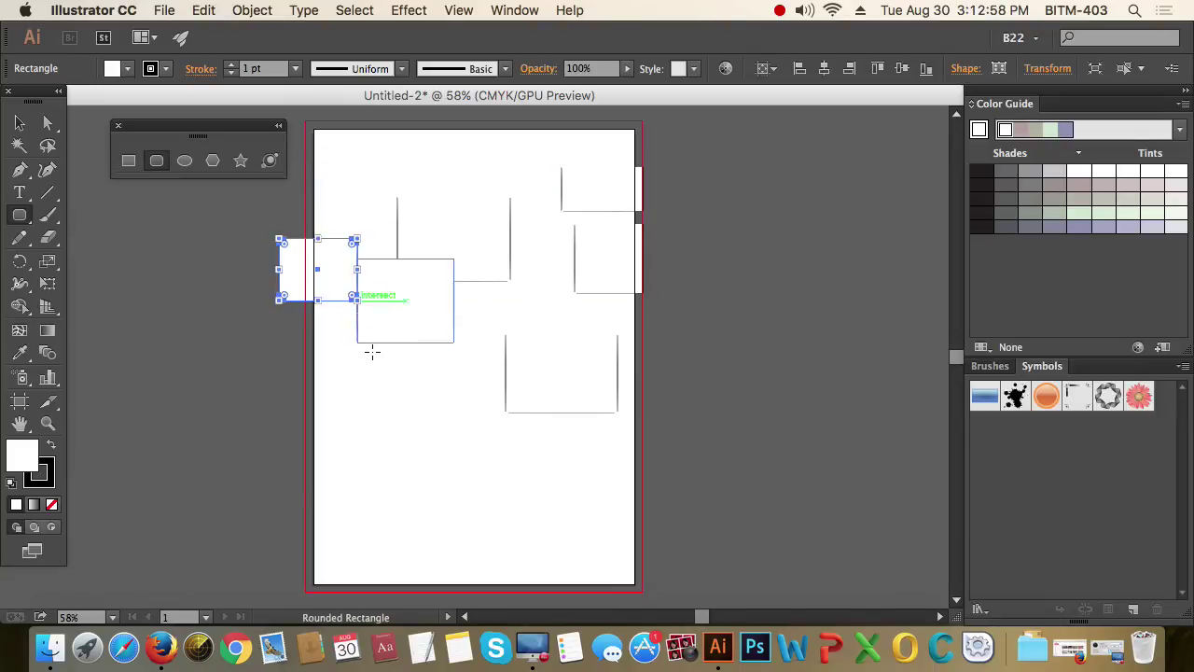
left_click_drag(371, 374, 459, 417)
left_click(184, 161)
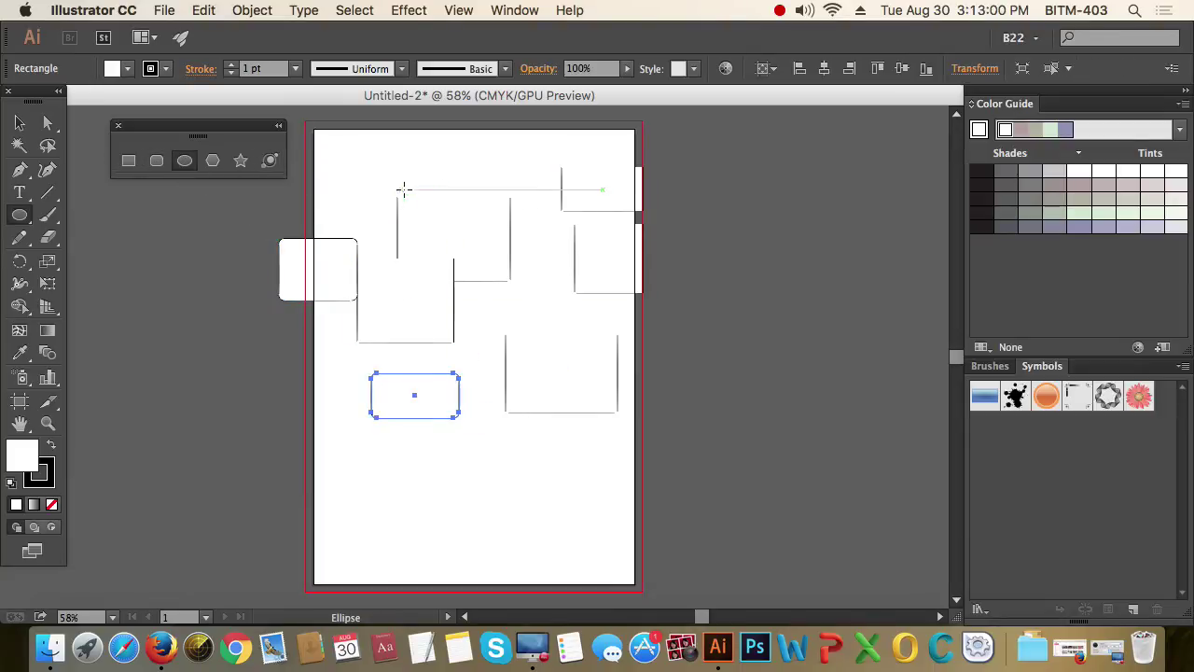
left_click_drag(405, 188, 493, 250)
left_click_drag(487, 151, 539, 219)
left_click_drag(524, 300, 590, 342)
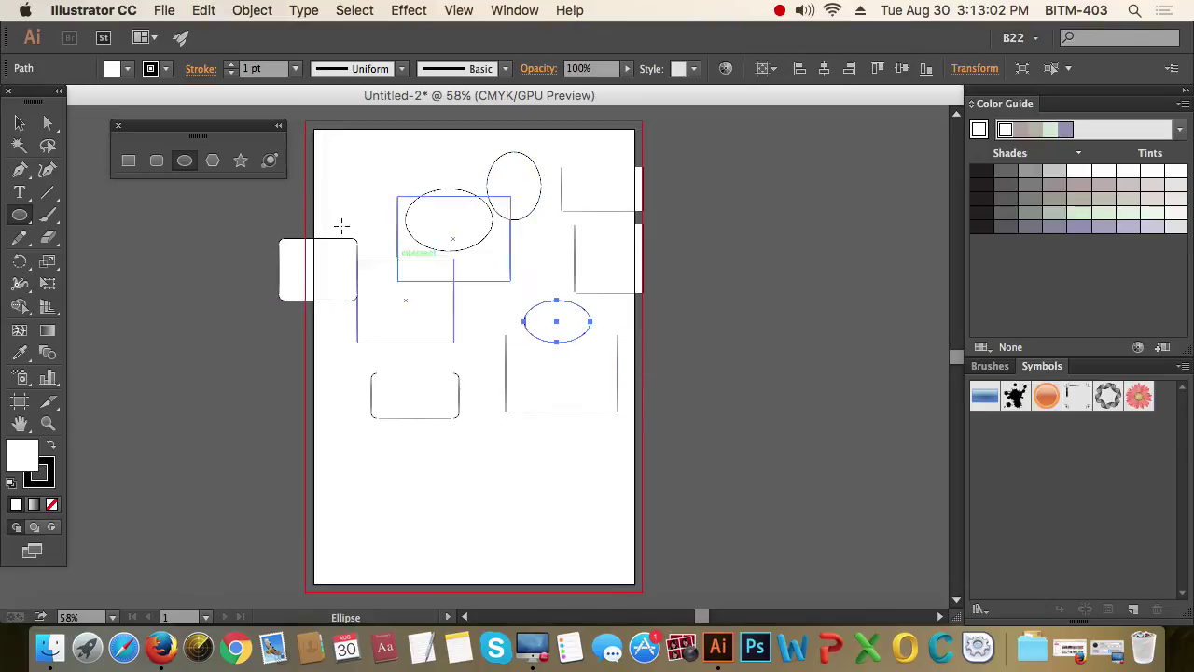
left_click(213, 160)
left_click_drag(369, 259, 284, 203)
left_click(240, 161)
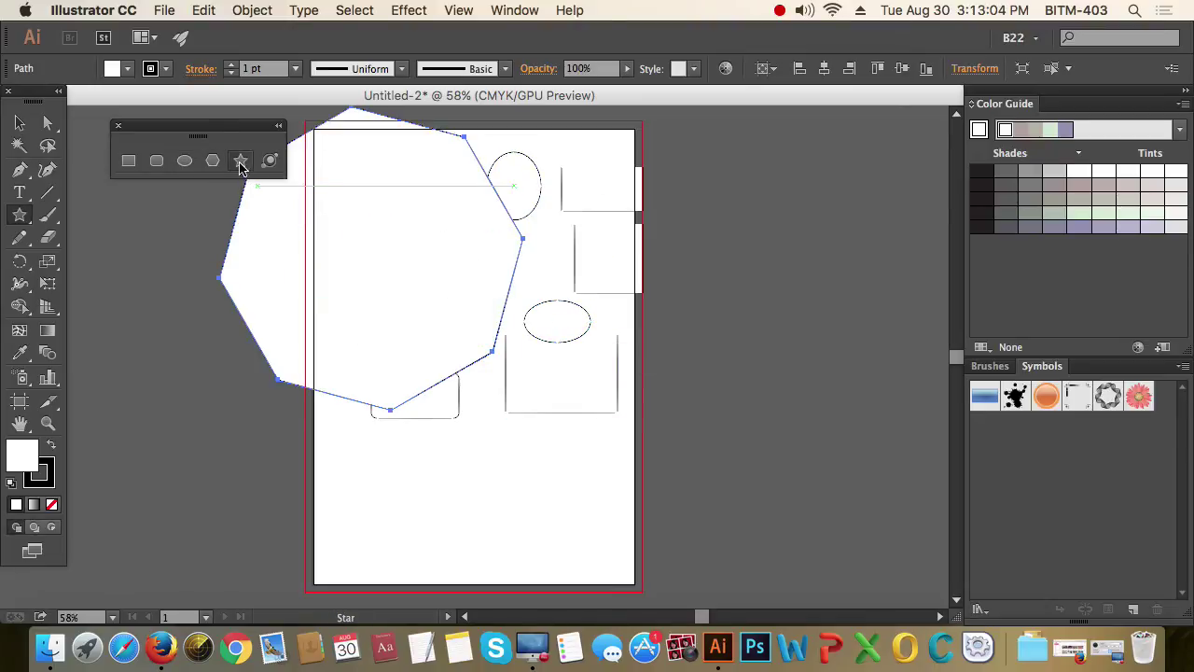
left_click_drag(657, 403, 566, 384)
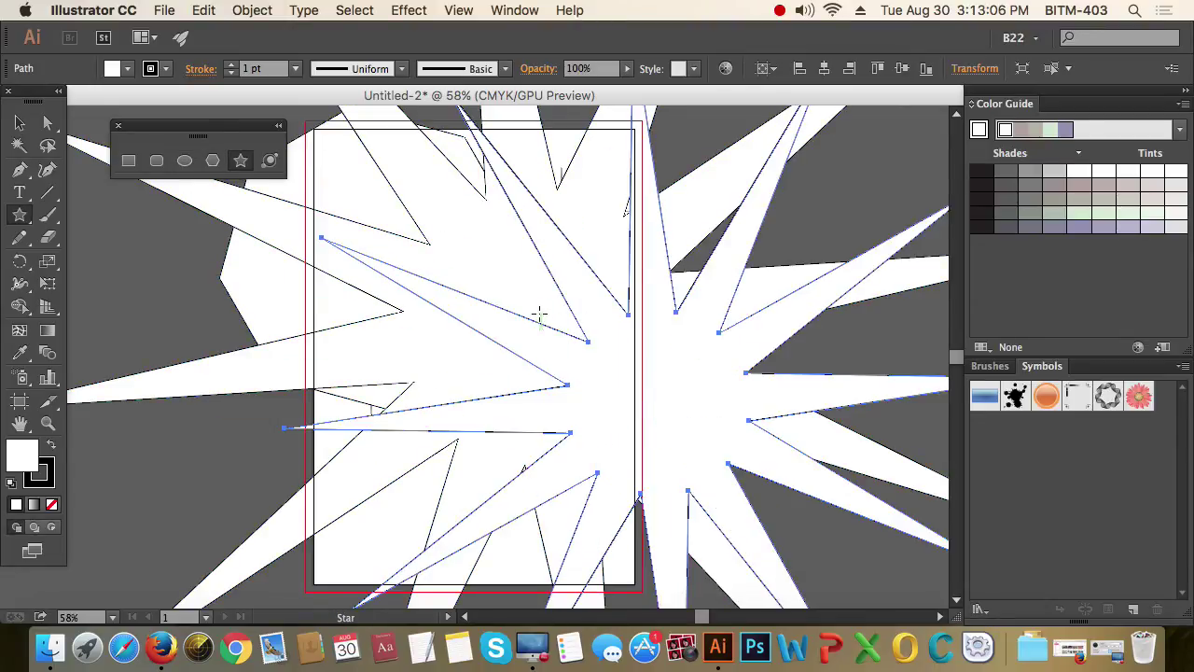
mouse_move(543, 295)
left_mouse_down()
mouse_move(471, 347)
mouse_move(401, 308)
left_mouse_up()
left_click_drag(384, 378, 343, 390)
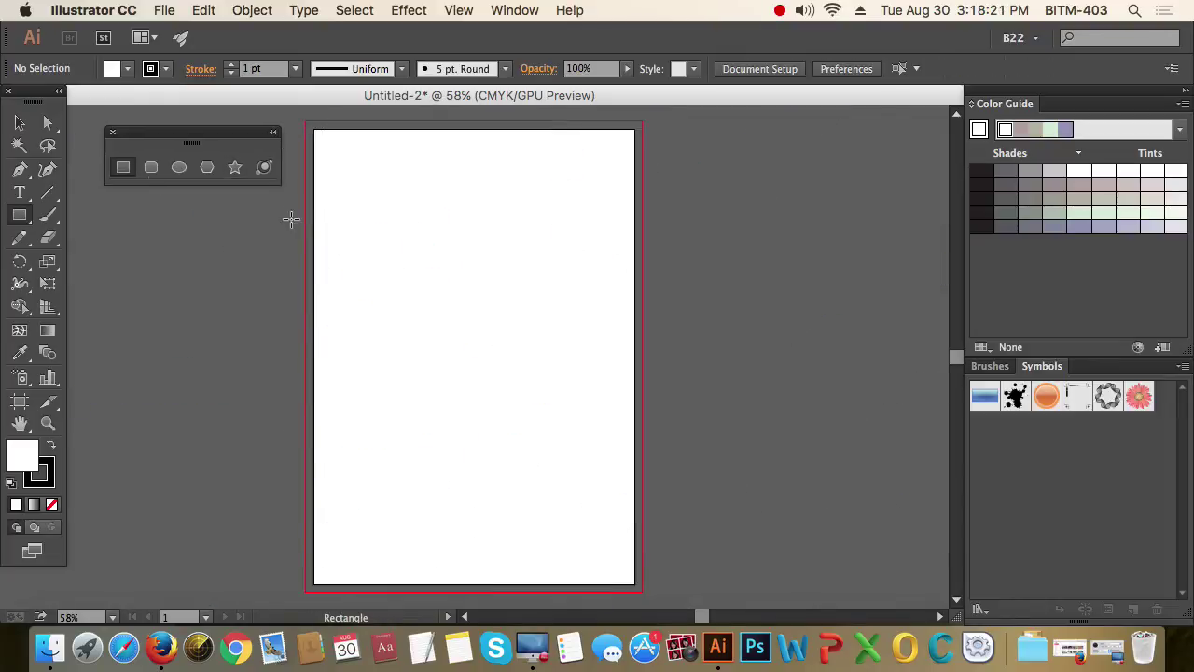
- Create a 4 × 4 in square from the Rectangle dialog, zoom in, then delete it
left_click(400, 210)
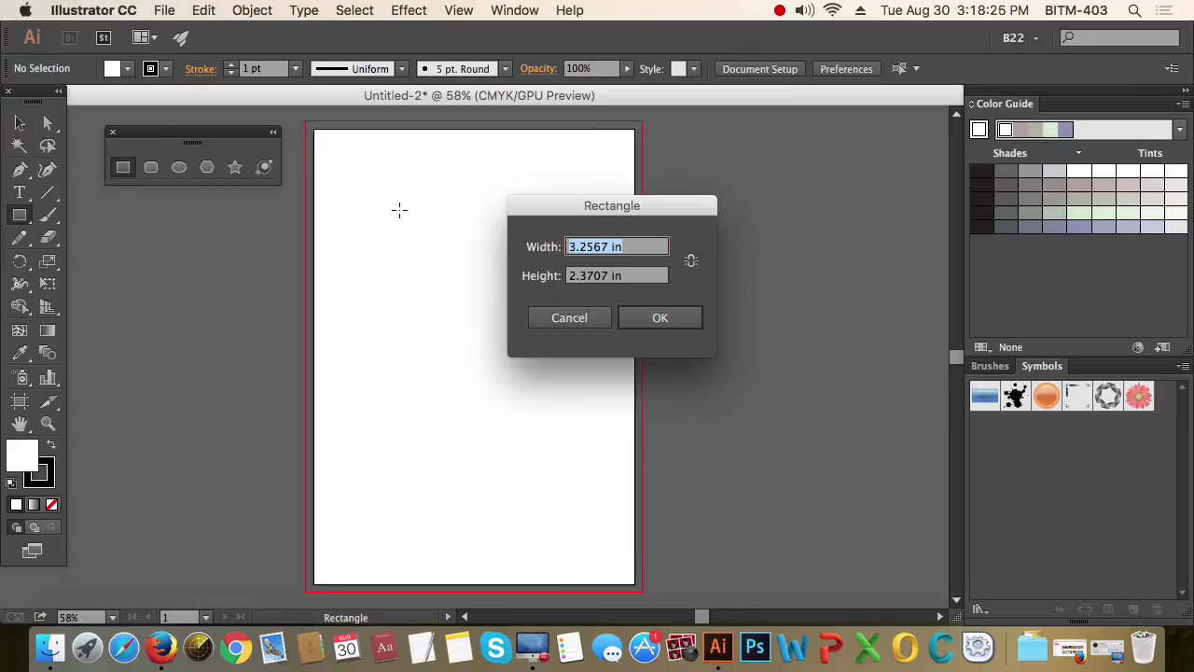
type("4")
key("Tab")
type("4")
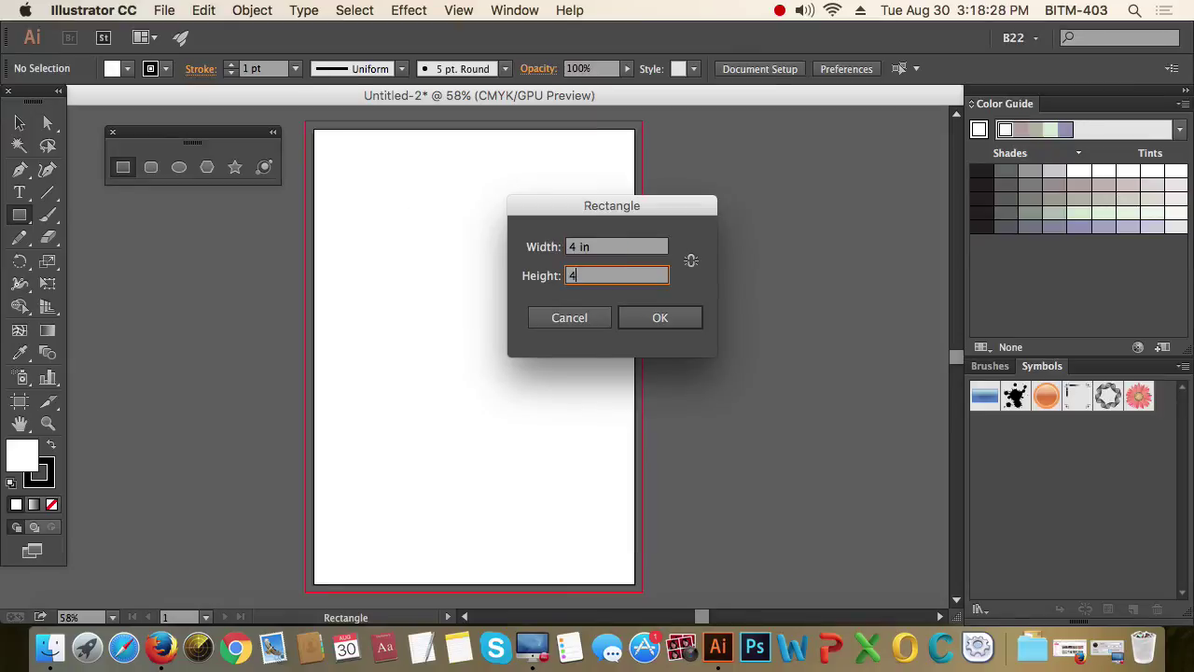
key("Return")
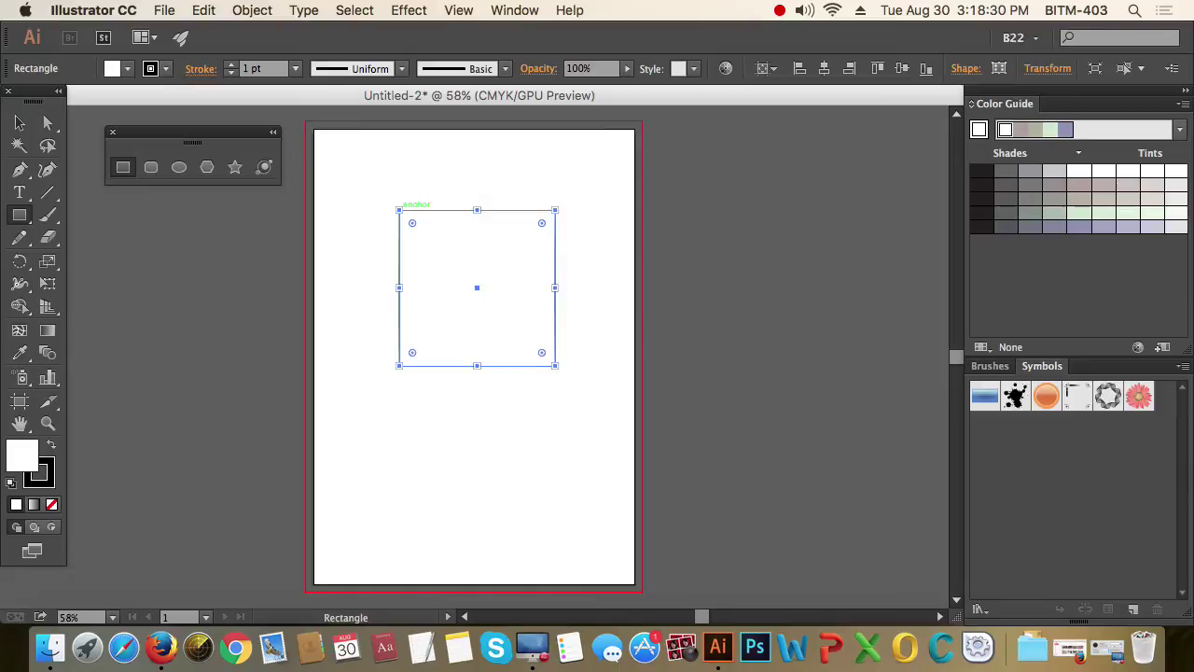
left_click(20, 124)
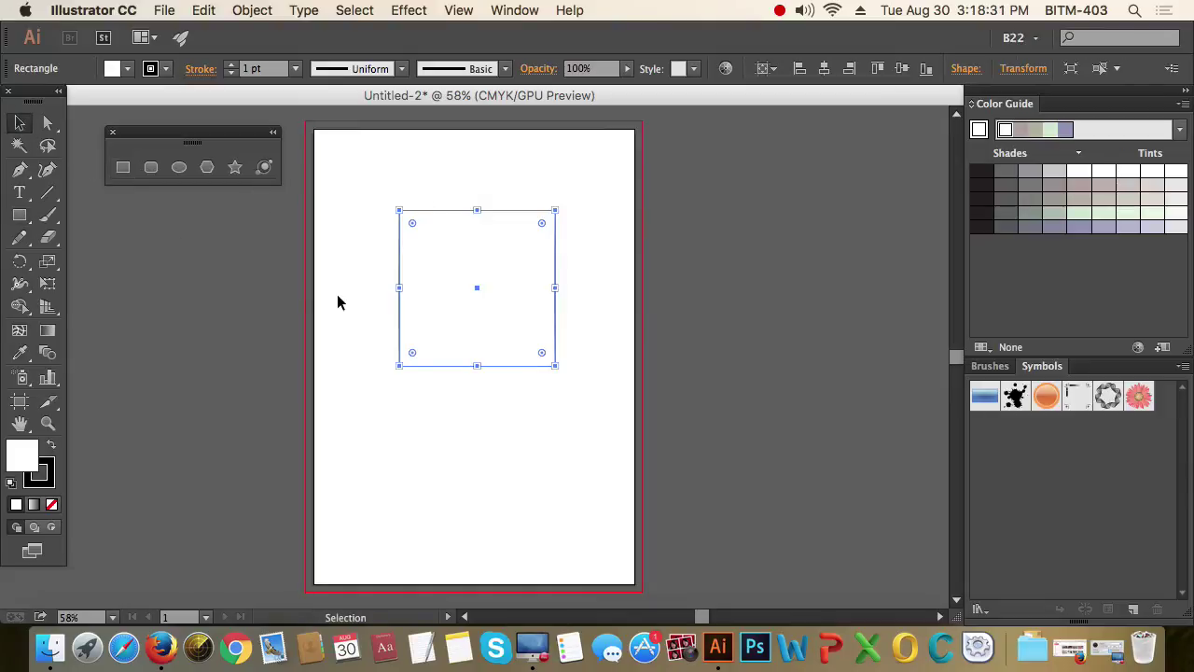
left_click(314, 275)
left_click_drag(400, 235, 503, 311)
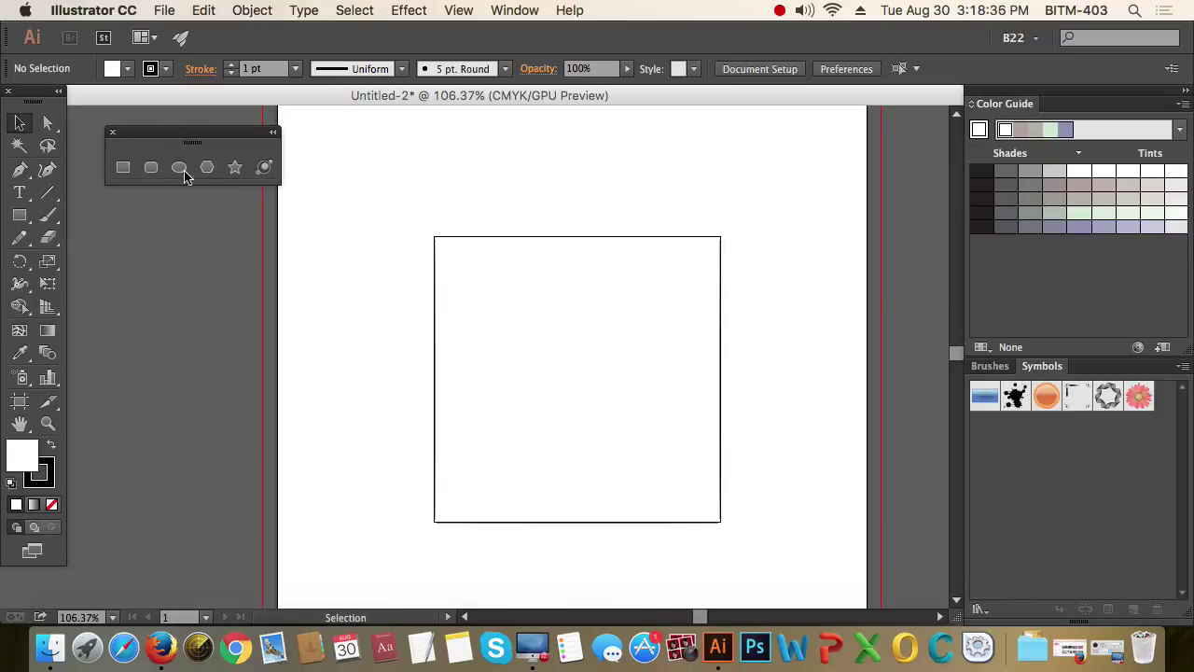
left_click_drag(389, 227, 520, 313)
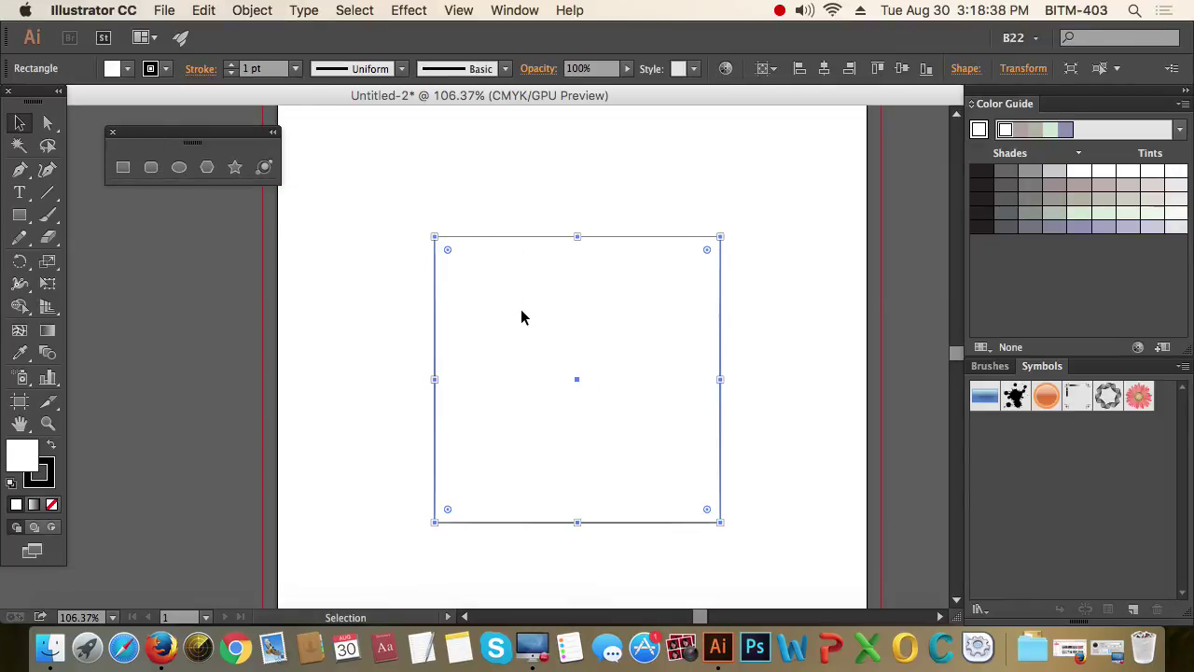
key("super+x")
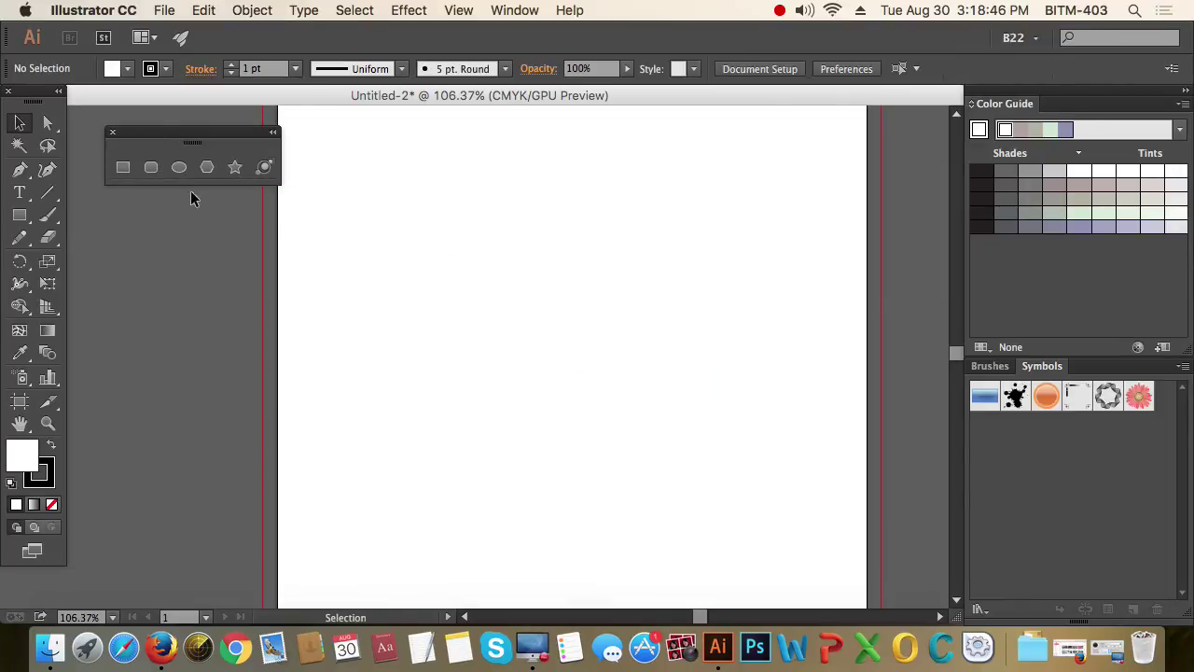
- Place an eight-sided polygon with the Polygon tool, then delete it
left_click(207, 167)
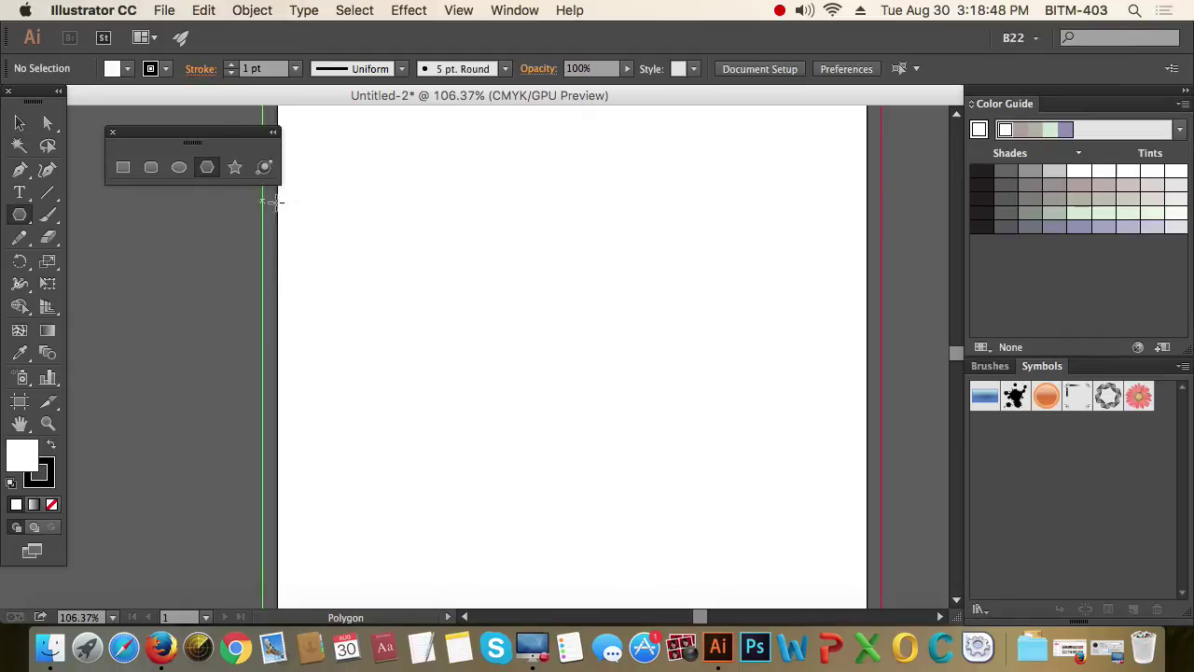
left_click(509, 267)
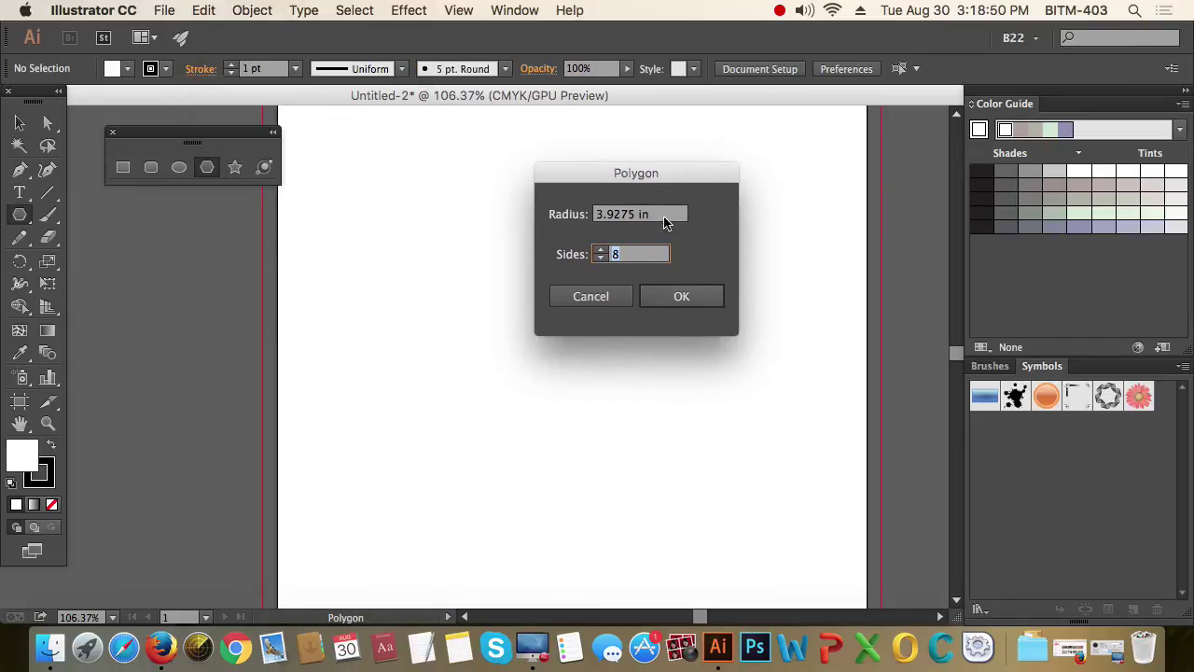
left_click(714, 305)
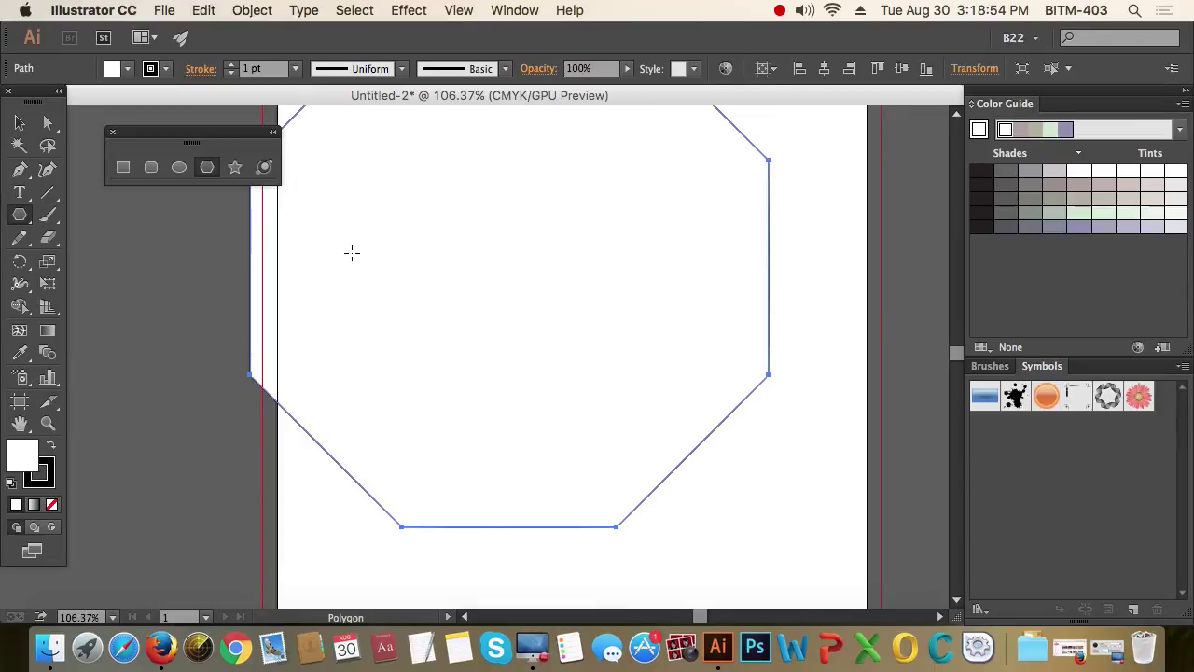
key("BackSpace")
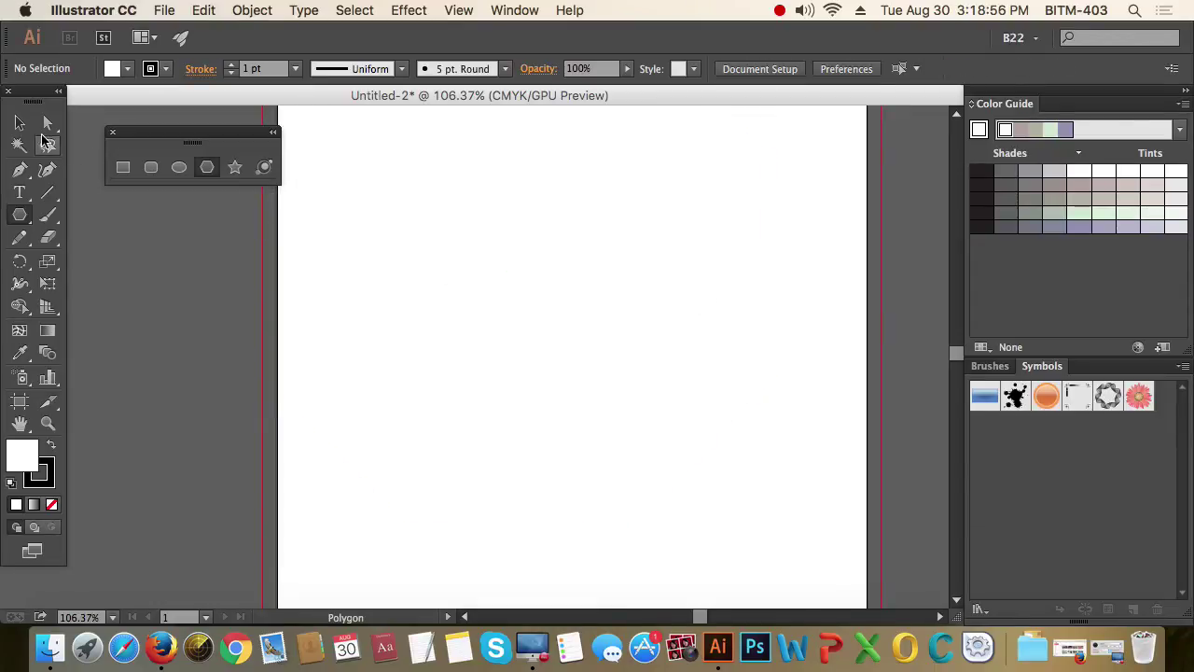
left_click(19, 123)
mouse_move(185, 136)
left_mouse_down()
mouse_move(206, 128)
mouse_move(201, 143)
left_mouse_up()
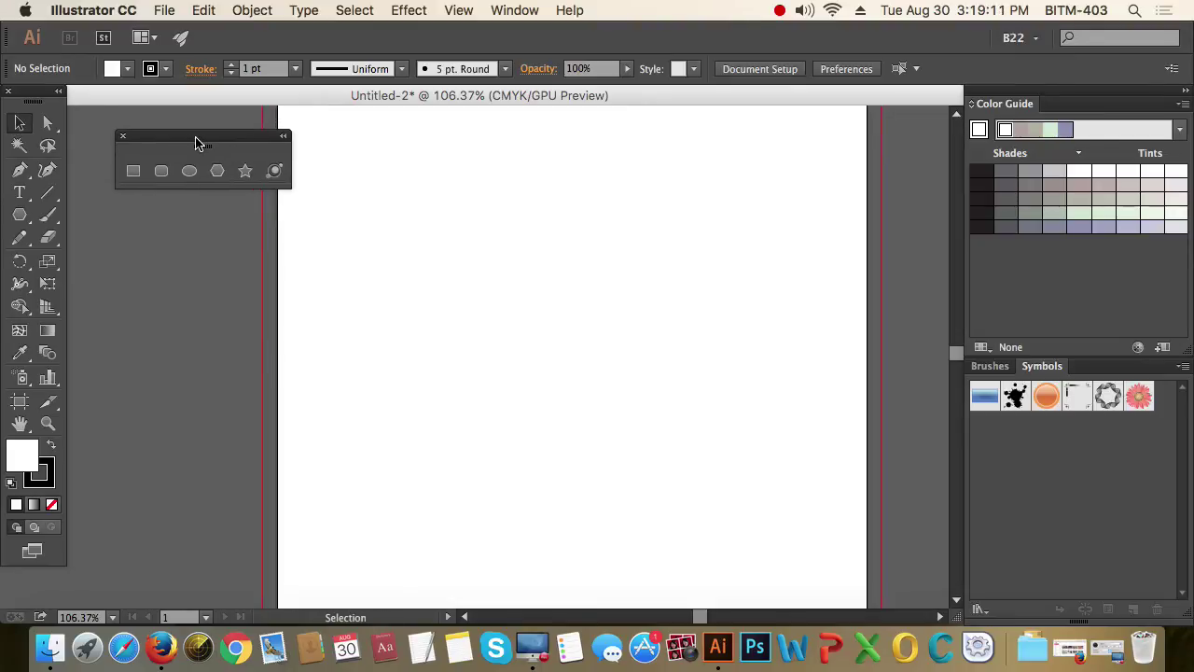
- Drag out a square with the Rectangle tool on the left of the page
left_click(134, 170)
left_click_drag(366, 233, 562, 420)
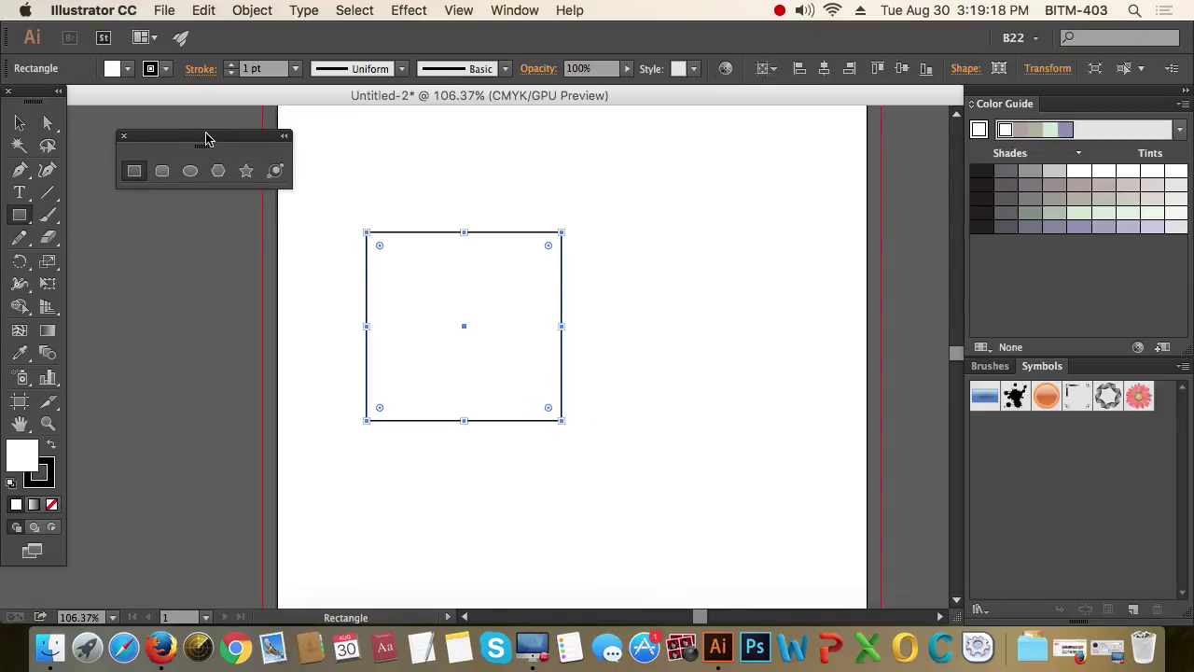
left_click_drag(207, 135, 218, 194)
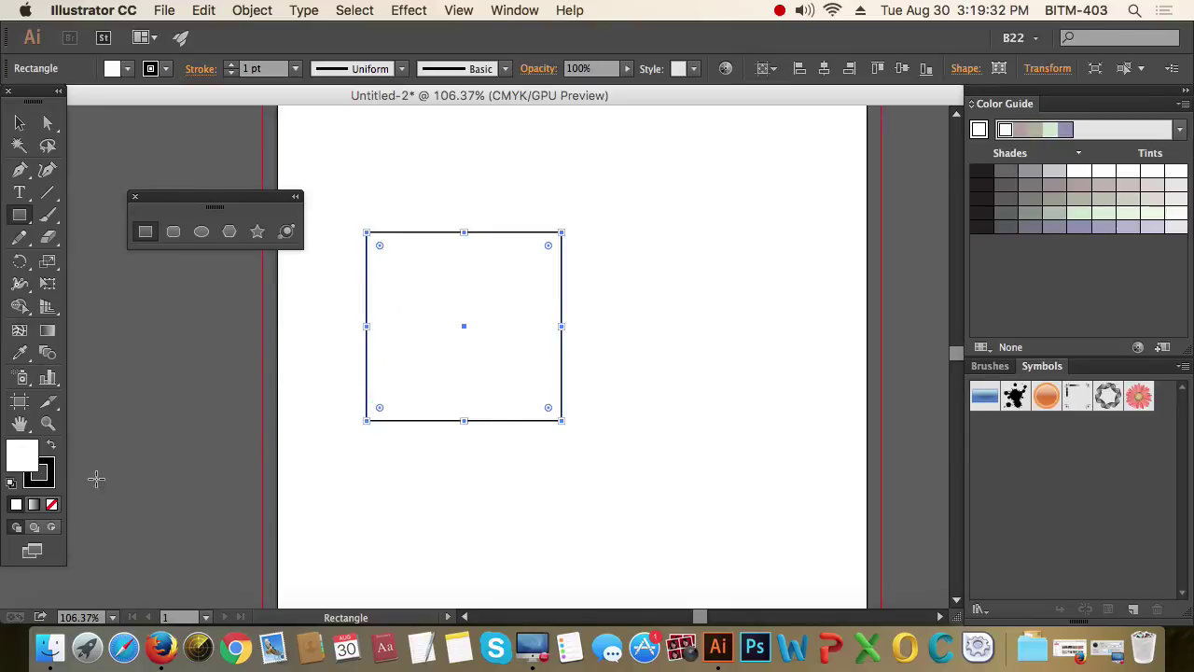
- Bring up the Color panel from the Window menu and place it beside the square
left_click(42, 474)
left_click(21, 455)
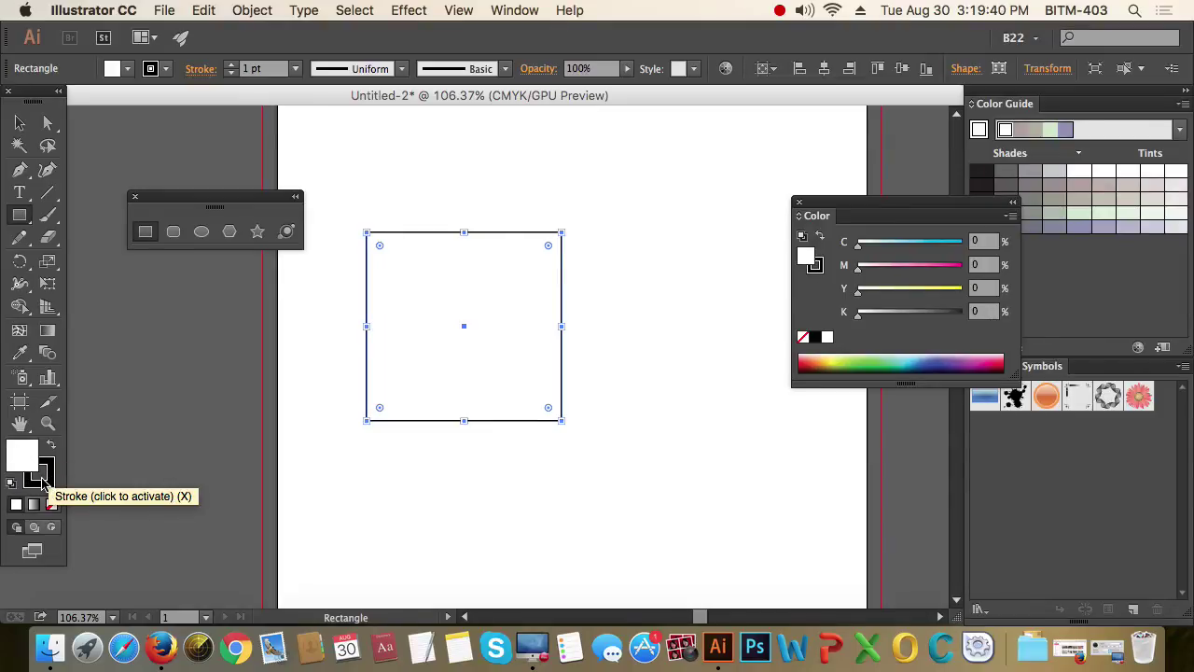
left_click(39, 473)
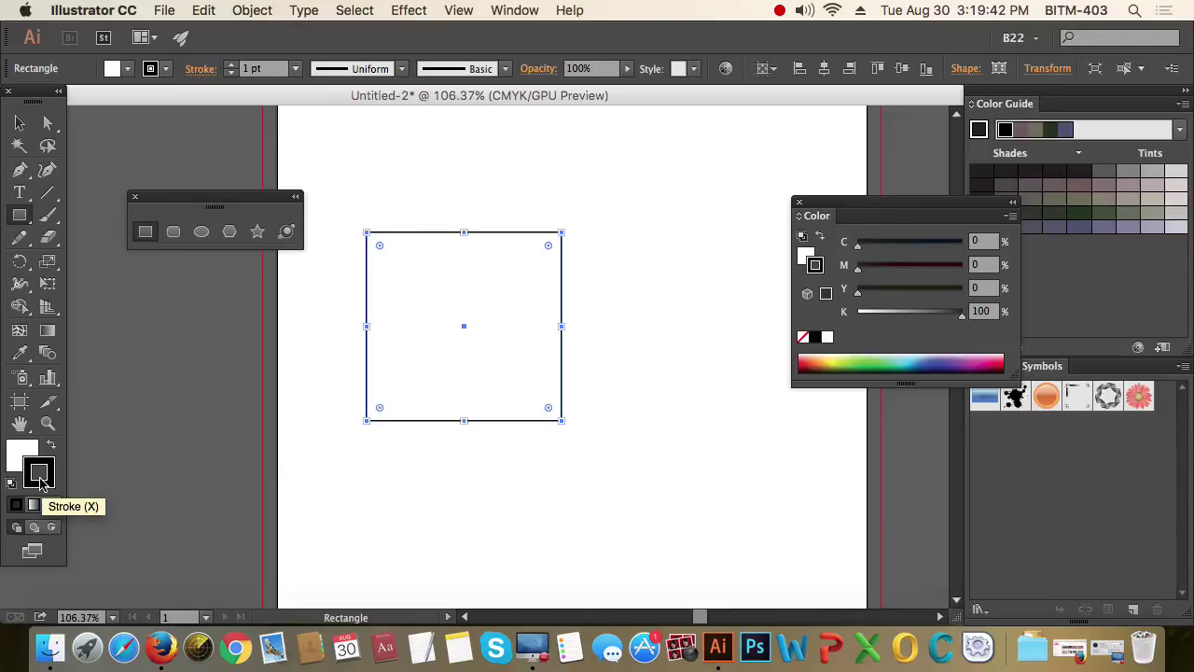
left_click(23, 453)
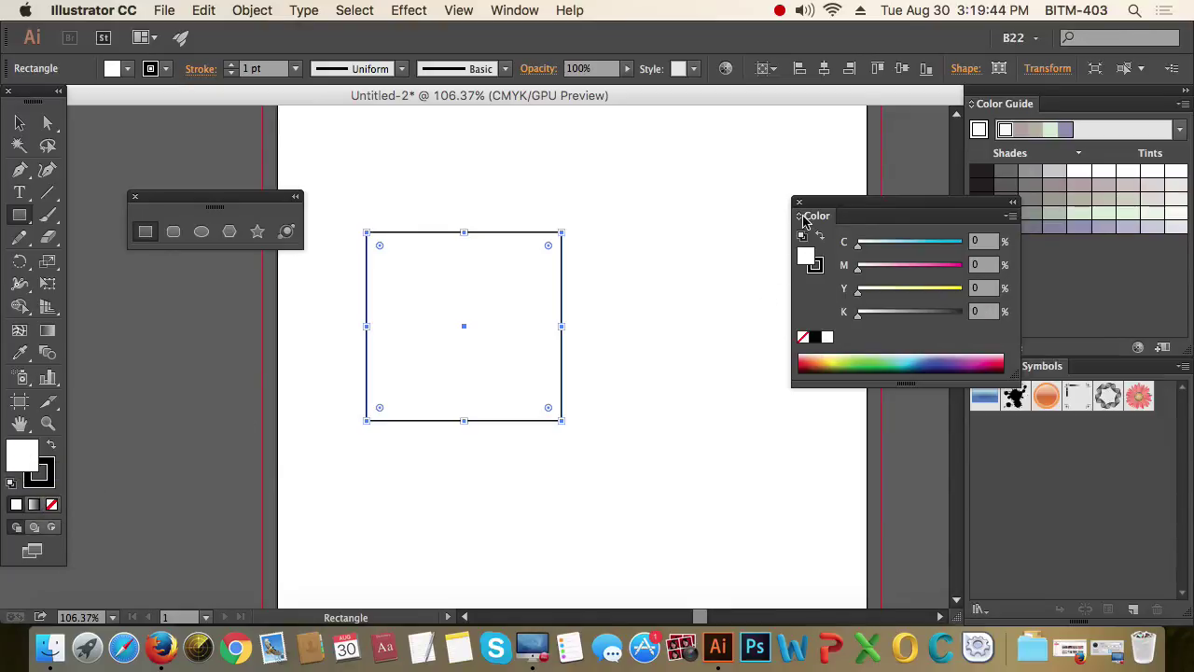
left_click_drag(843, 205, 775, 203)
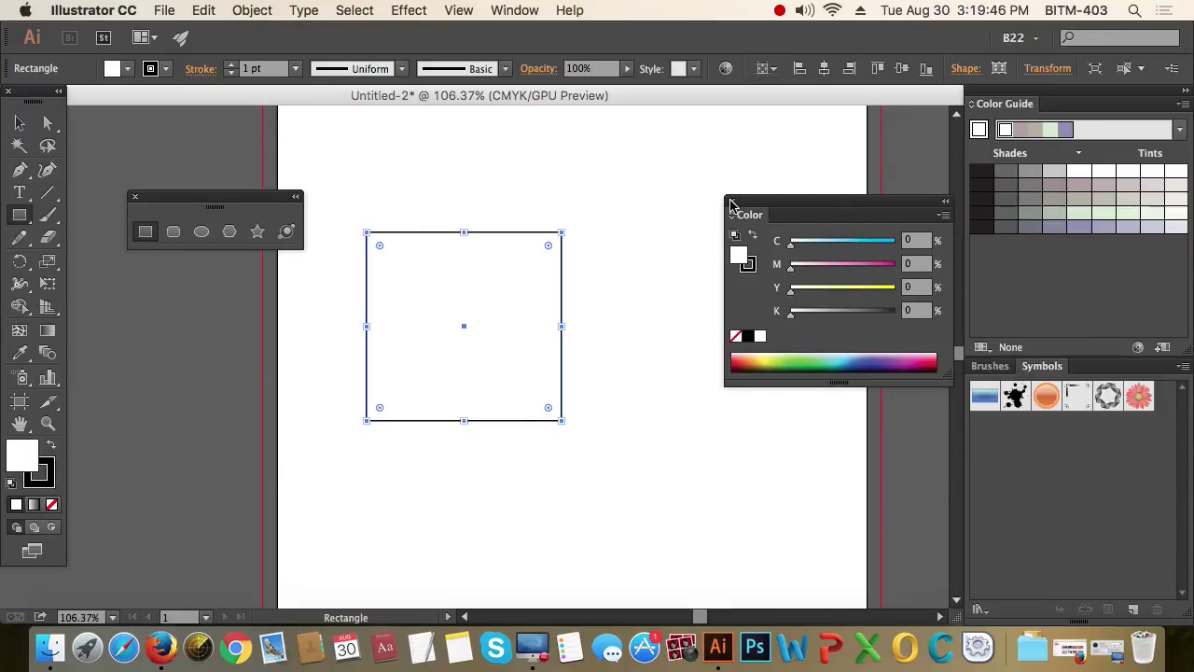
left_click(732, 202)
left_click(515, 10)
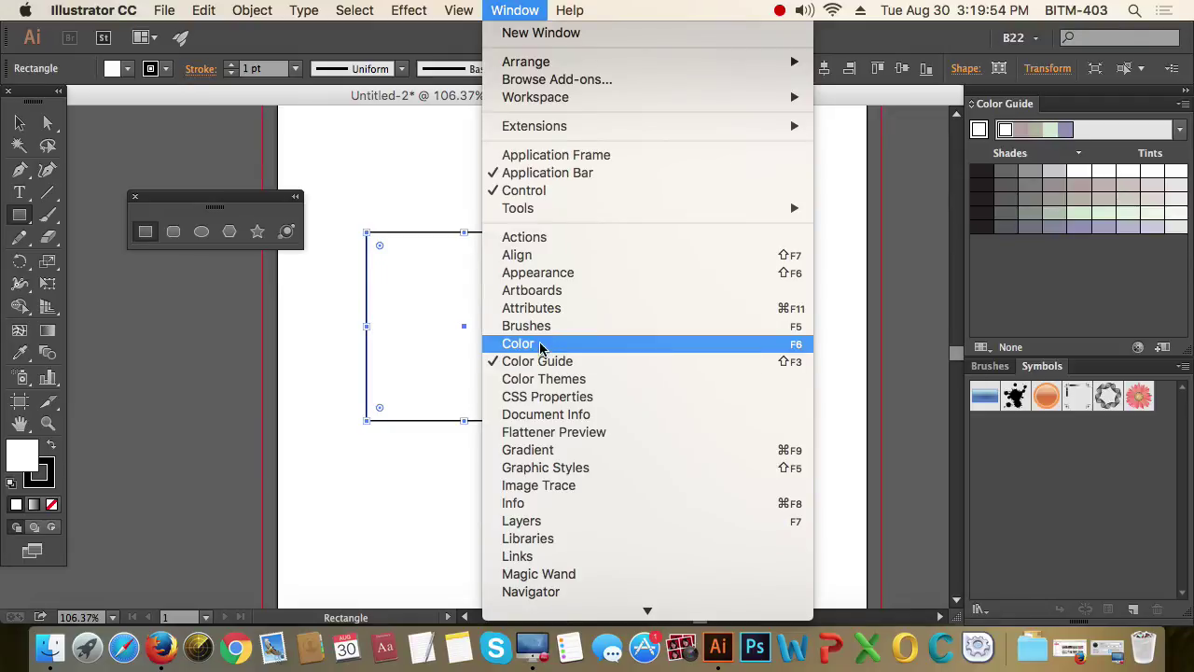
left_click(539, 345)
left_click_drag(824, 203, 794, 189)
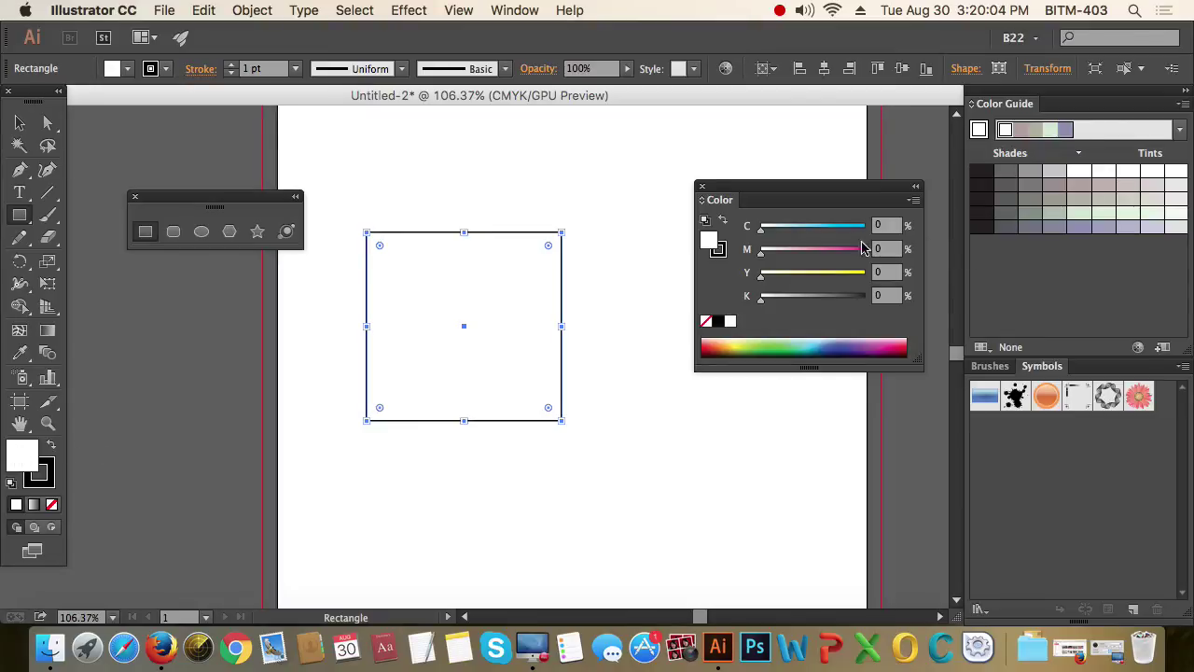
- Give the square a C100 M100 dark blue fill and a red M100 Y100 stroke
left_click_drag(858, 248, 893, 235)
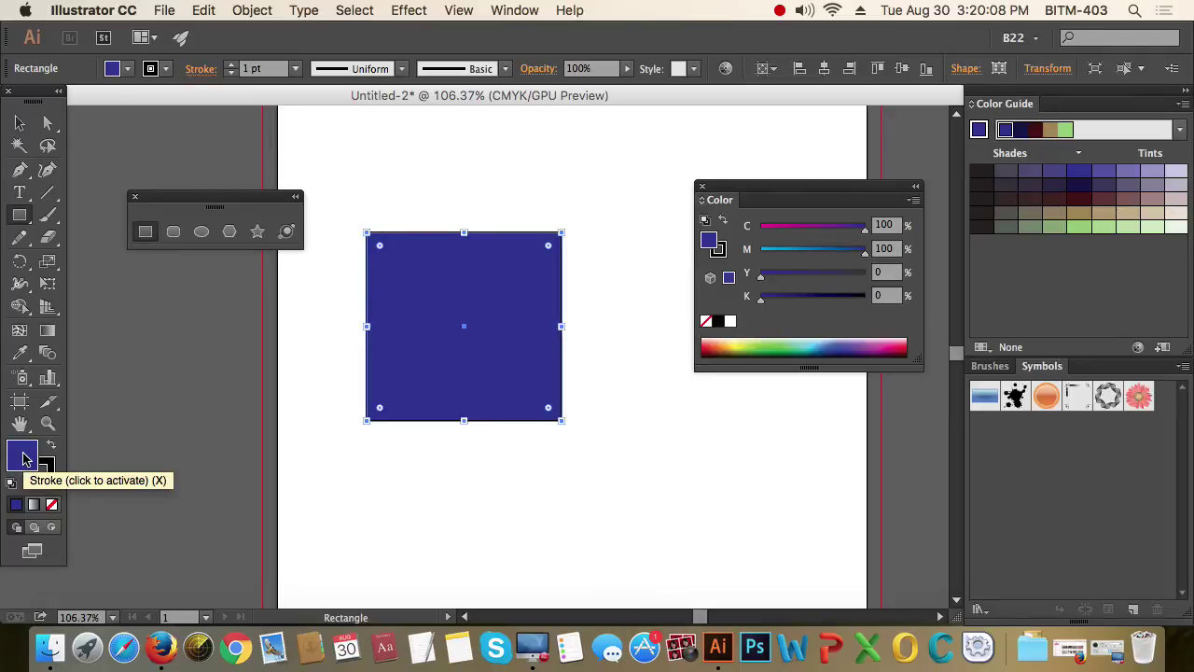
left_click(45, 478)
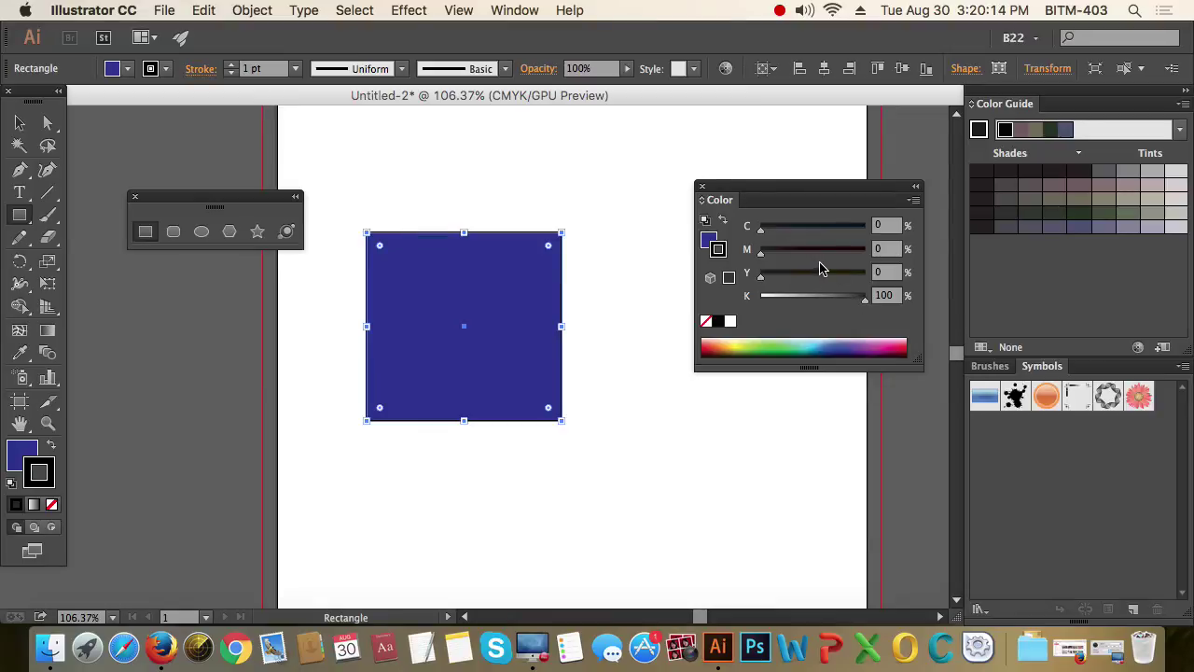
left_click_drag(864, 297, 735, 301)
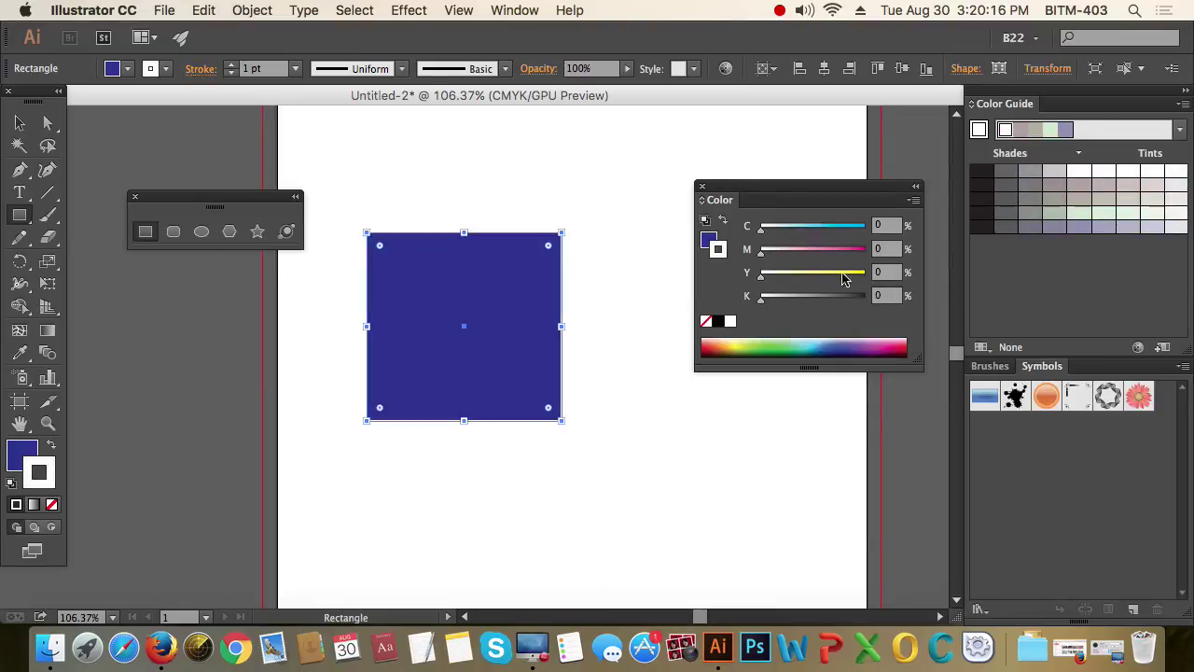
mouse_move(849, 226)
left_mouse_down()
mouse_move(898, 237)
mouse_move(757, 229)
left_mouse_up()
left_click_drag(760, 274, 868, 279)
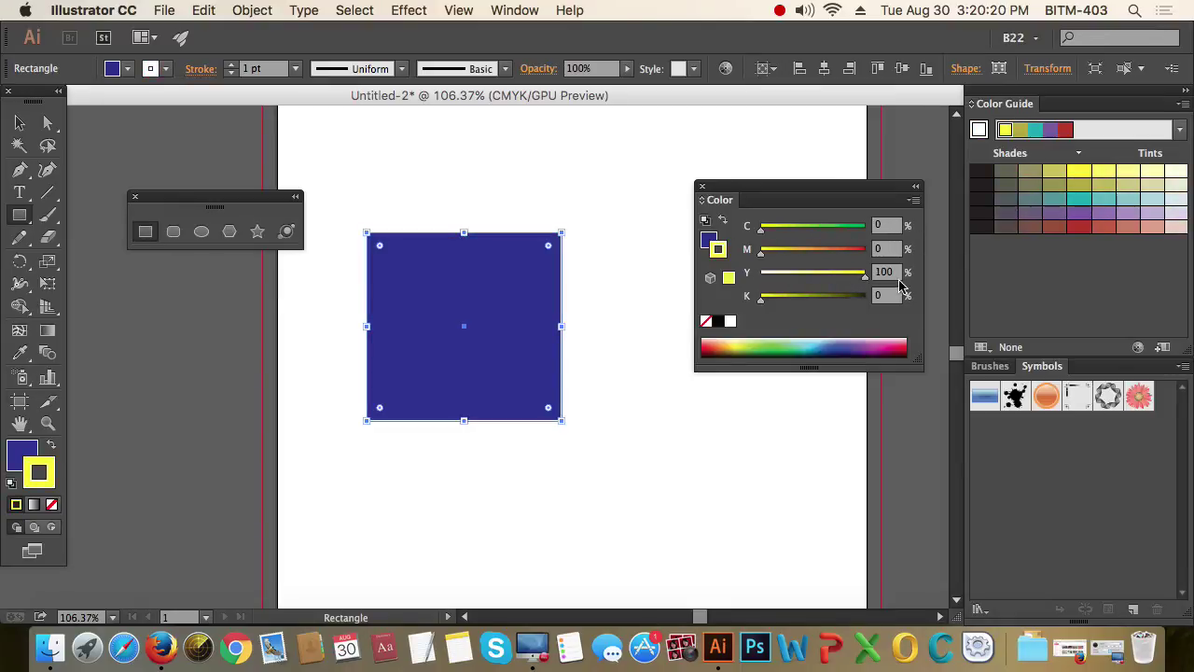
left_click_drag(760, 252, 866, 253)
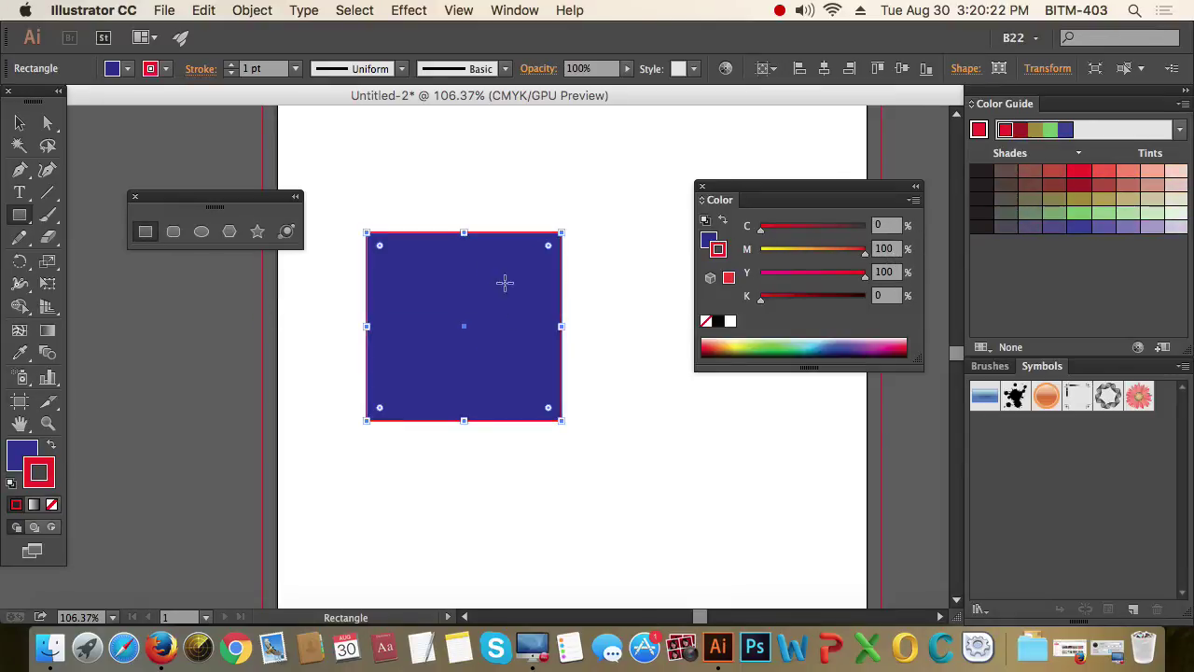
- Raise the square's red stroke weight to 10 pt
scroll(541, 243, "up", 1)
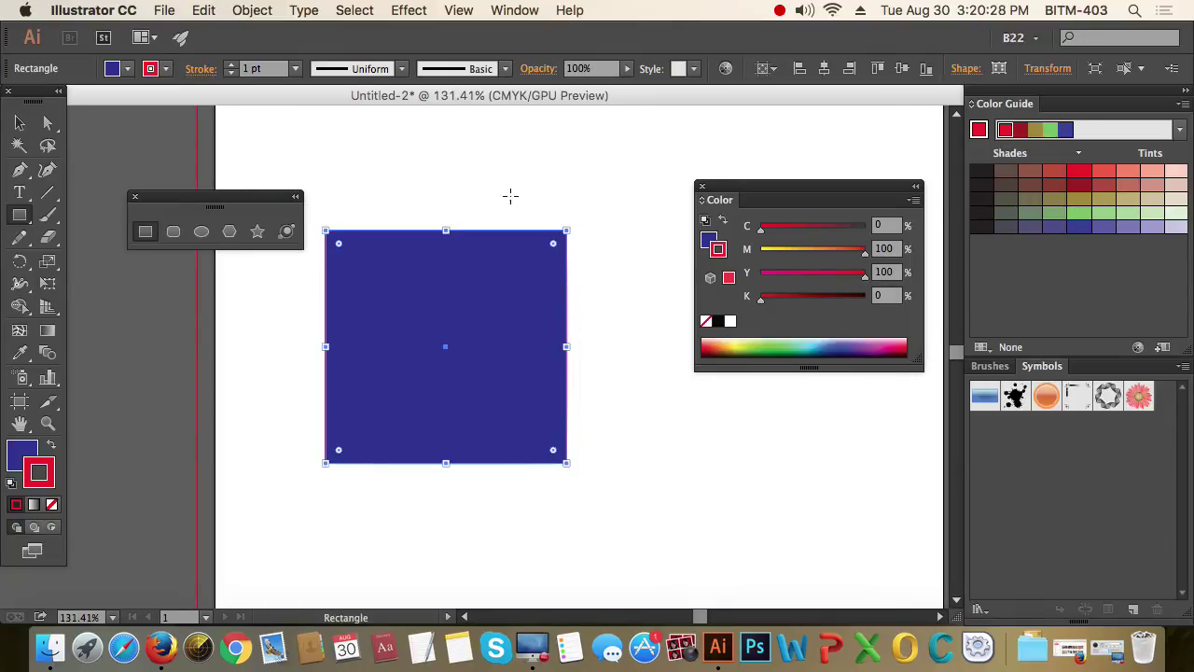
left_click(232, 67)
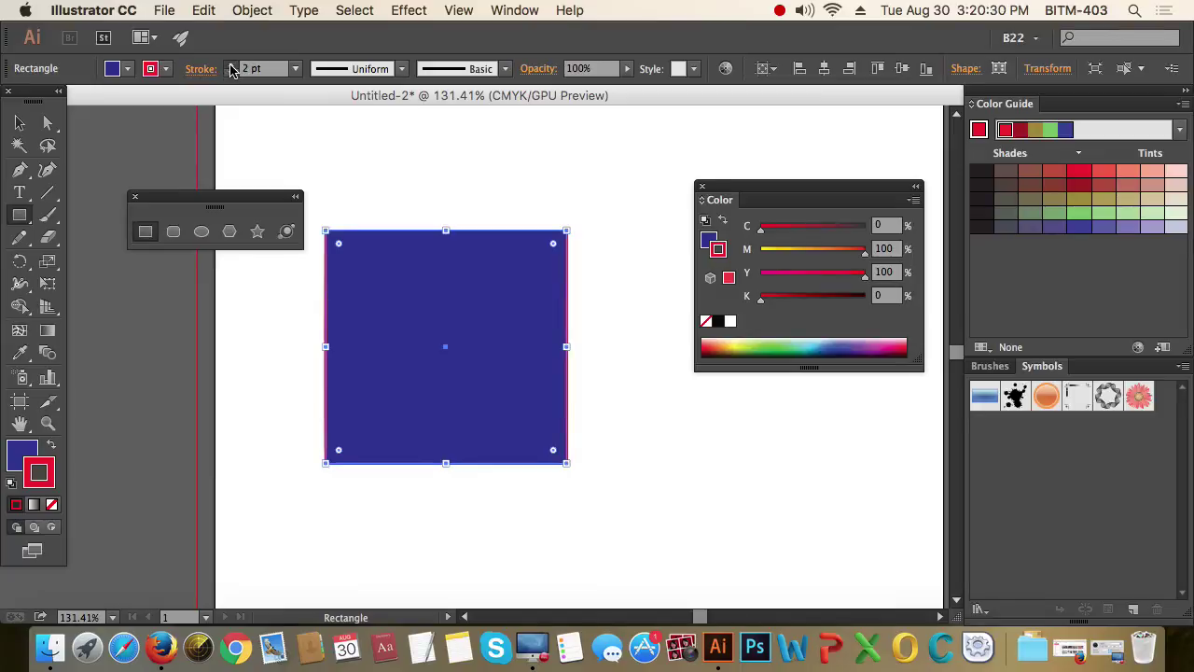
left_click(232, 66)
left_click(232, 68)
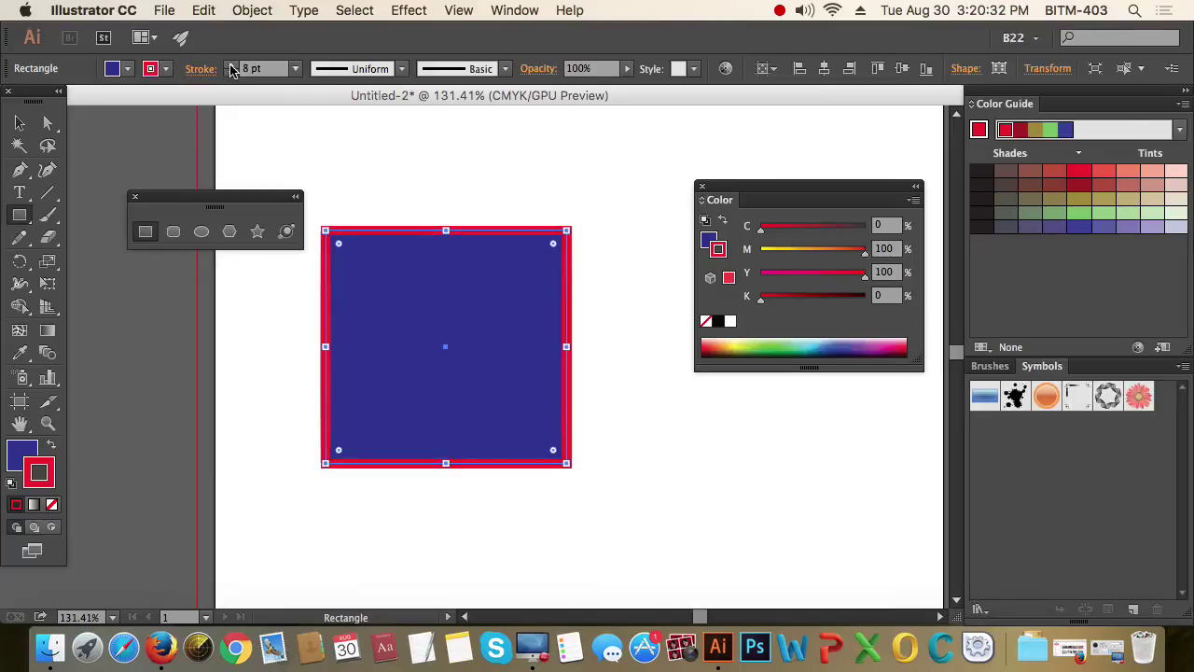
left_click(233, 68)
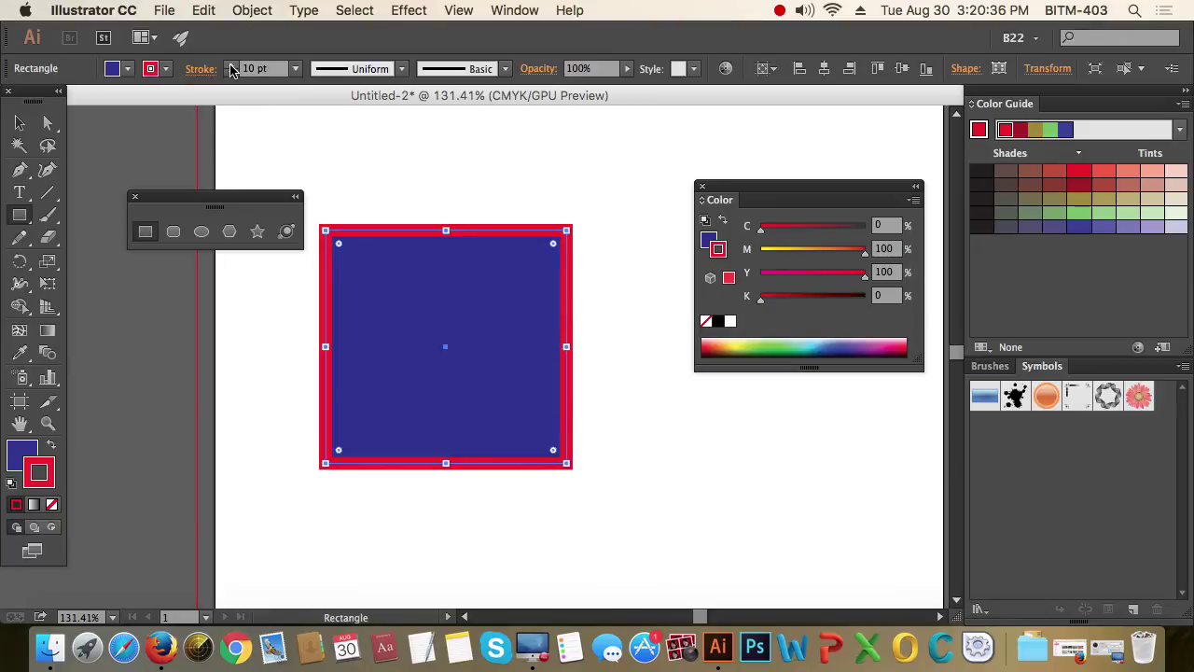
- Toggle between fill and stroke swatches, ending with Stroke active via X
left_click(23, 457)
left_click(39, 474)
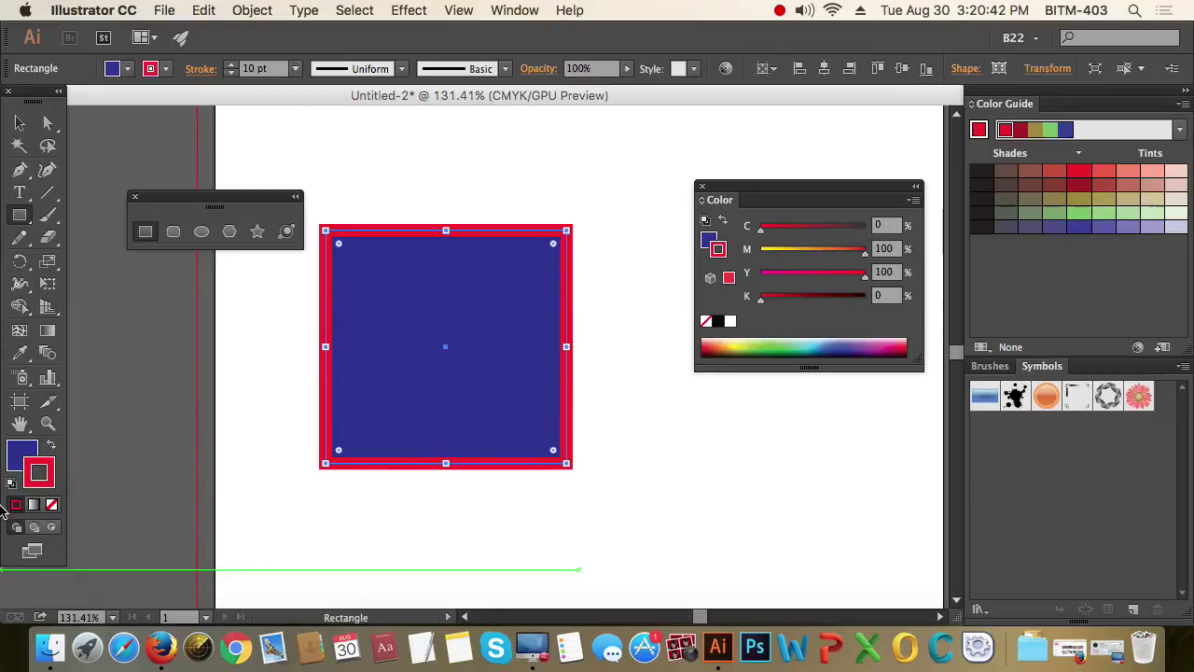
left_click(34, 451)
left_click(42, 473)
left_click(20, 455)
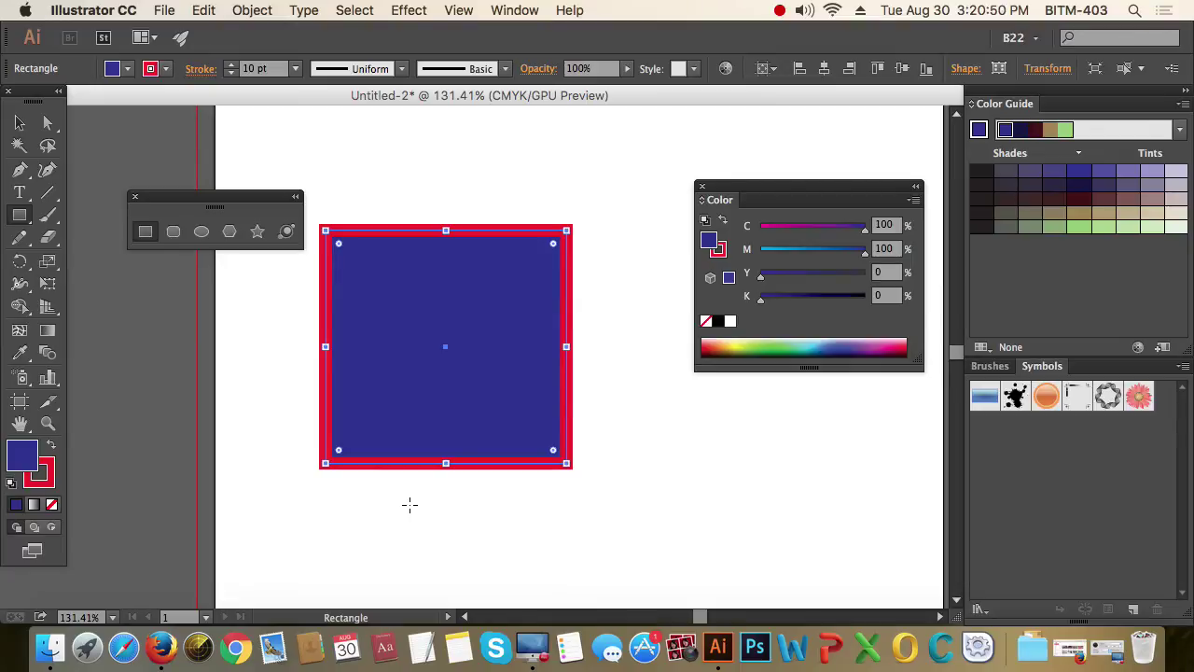
key("x")
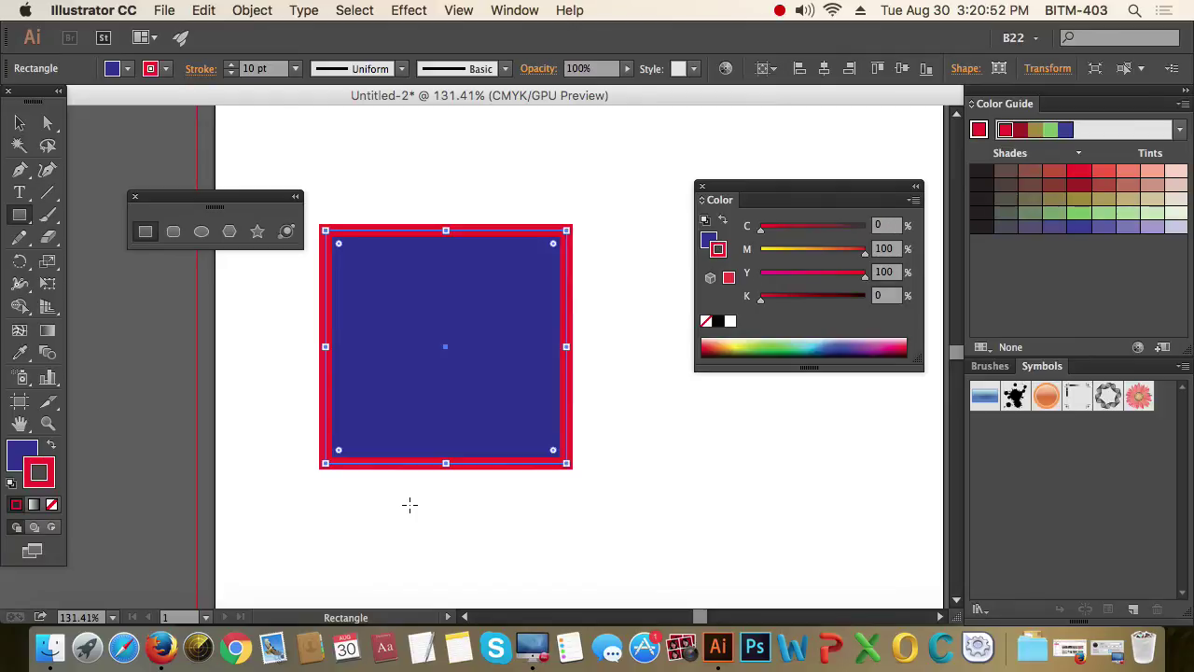
- Toggle between fill and stroke with X several times, ending with the fill in front
key("x")
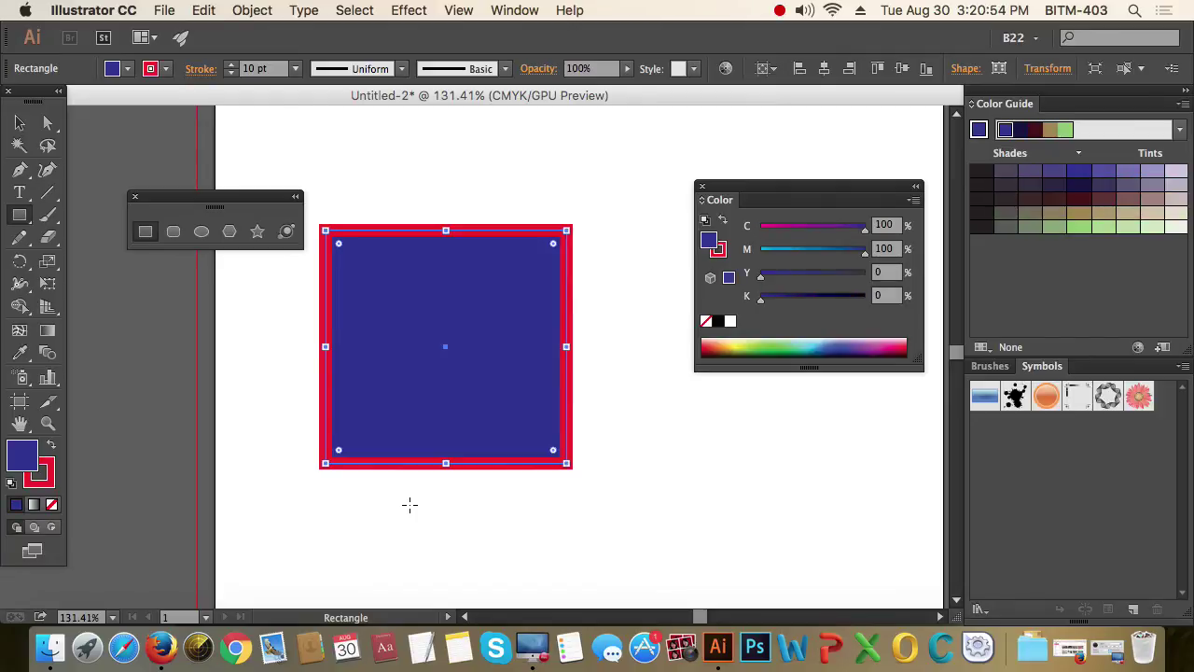
key("x")
key("x")
key("x")
key("x")
key("x")
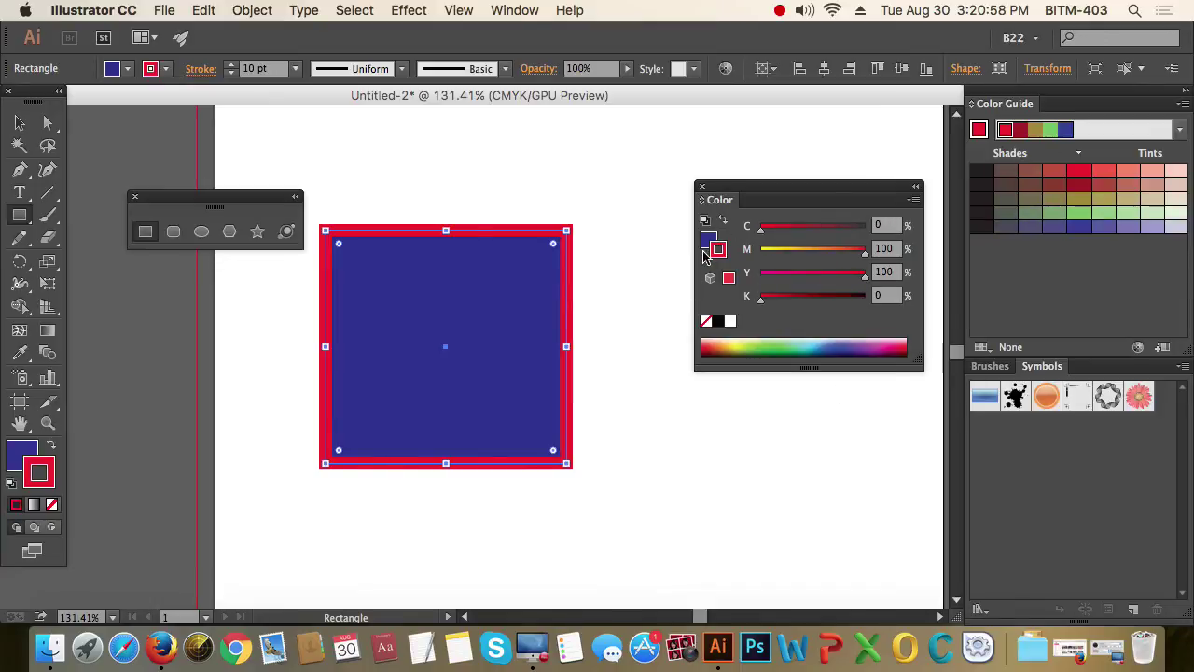
key("x")
key("x")
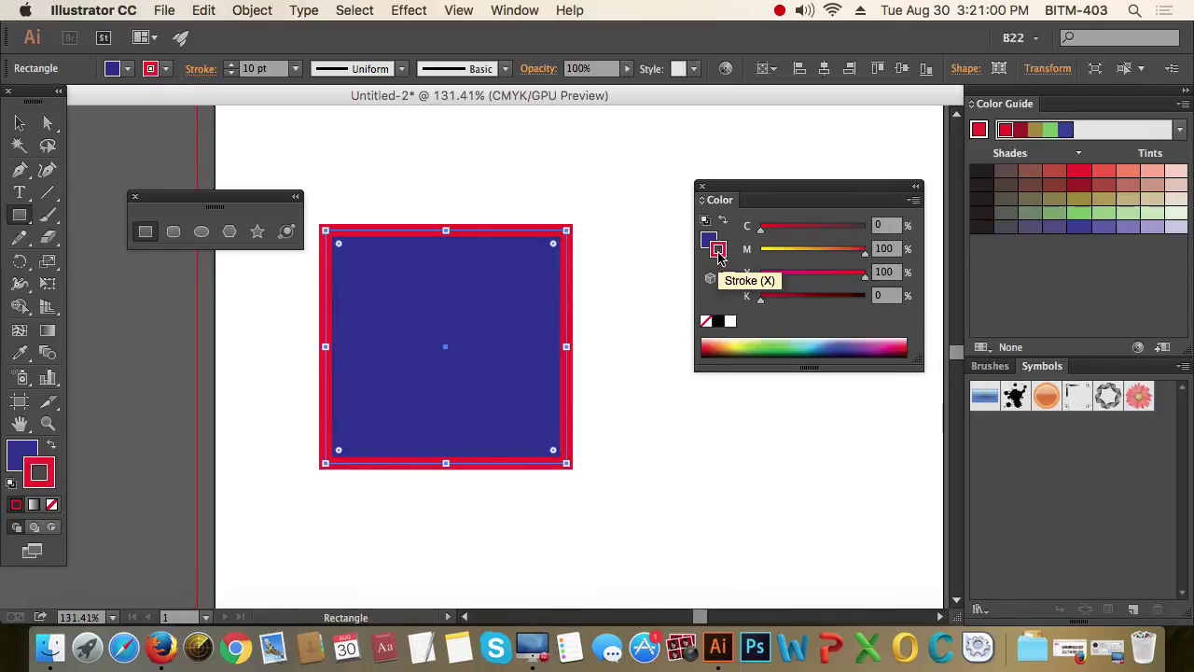
key("x")
key("x")
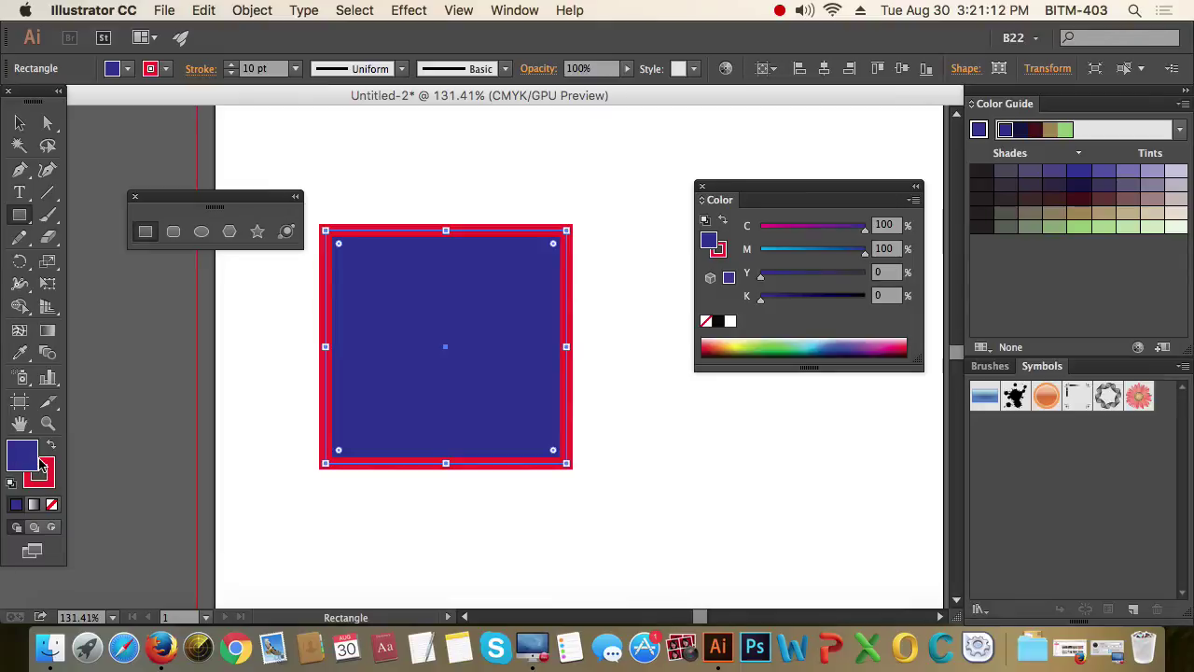
- Recolour the square with a cyan fill and a yellow stroke by setting each M slider to 0
left_click_drag(840, 251, 728, 255)
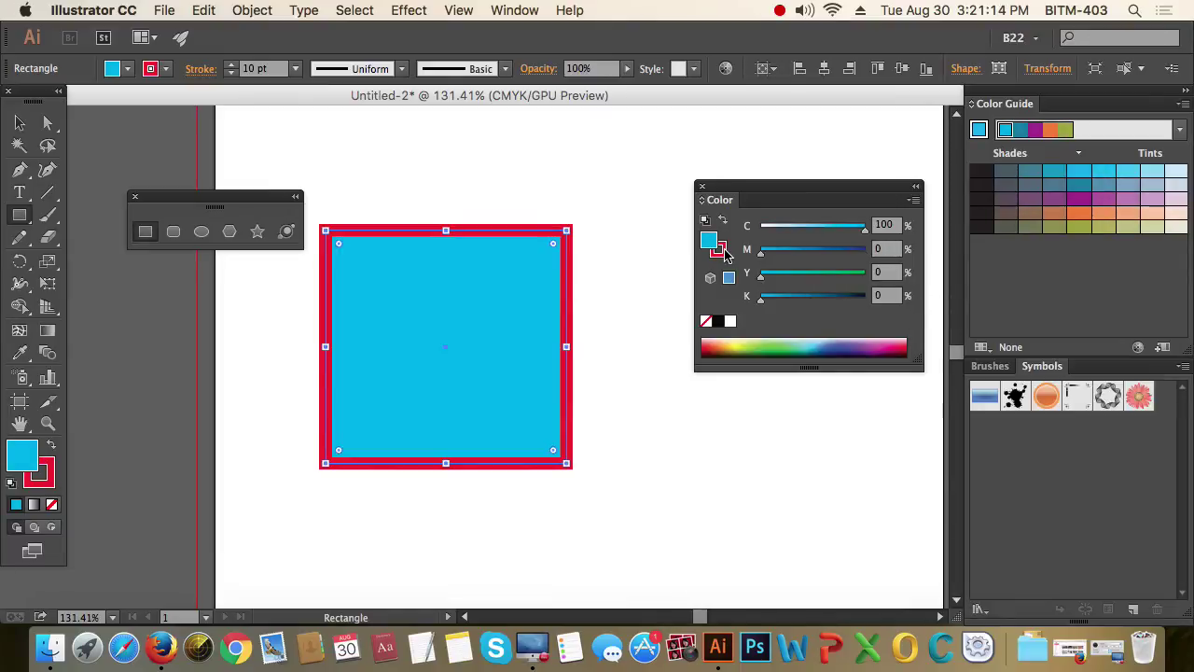
left_click(723, 252)
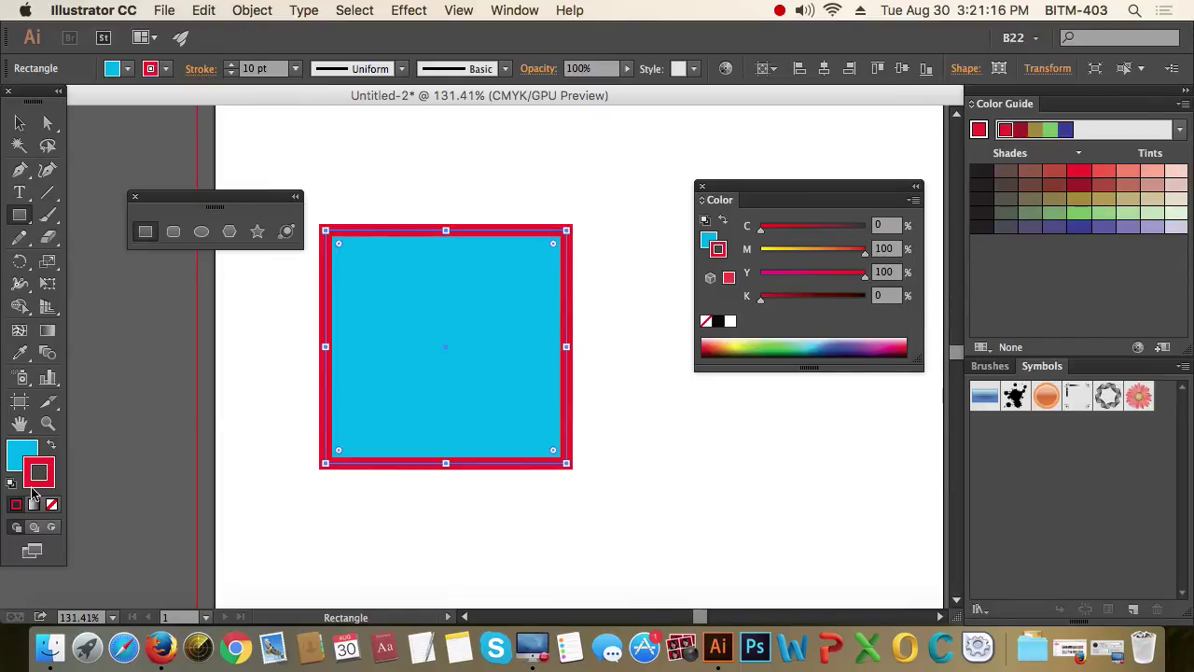
left_click_drag(857, 255, 720, 256)
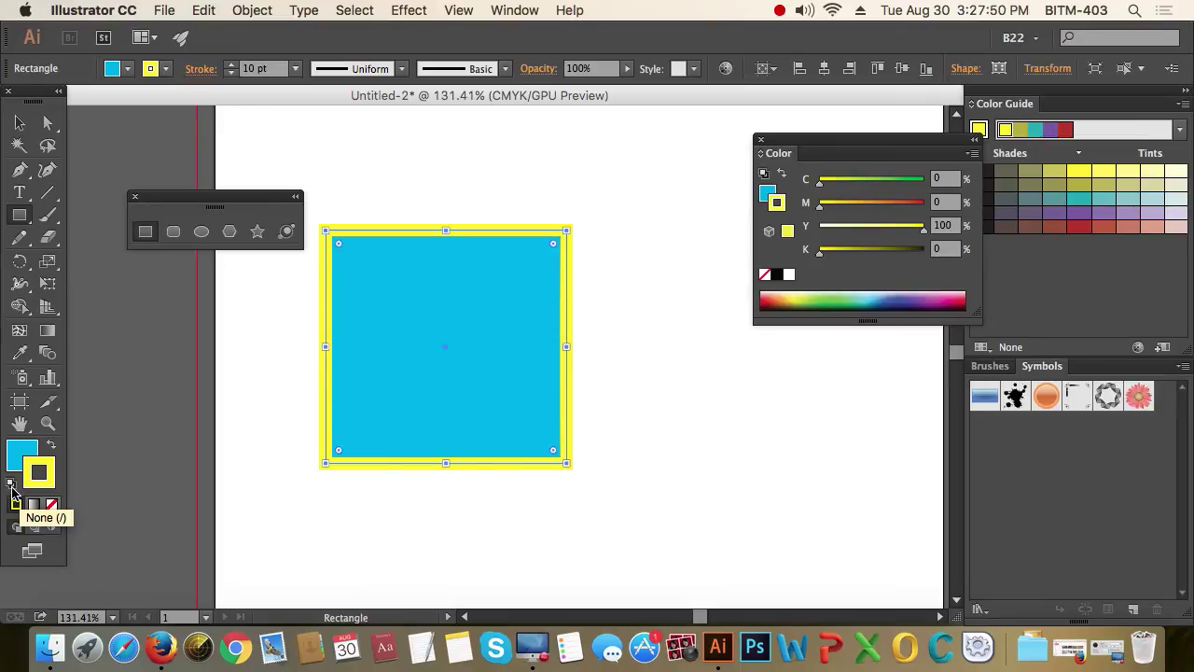
- Reset the square to white fill and 1 pt black stroke, and raise the shape-tools panel
left_click(11, 485)
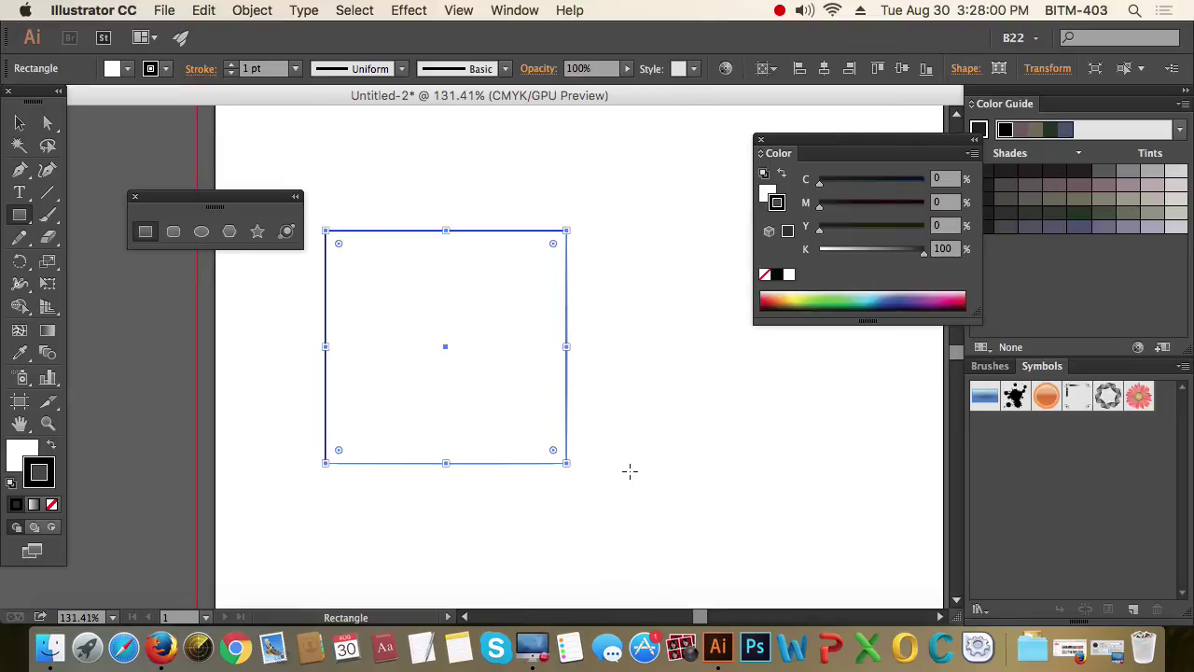
left_click_drag(248, 198, 248, 151)
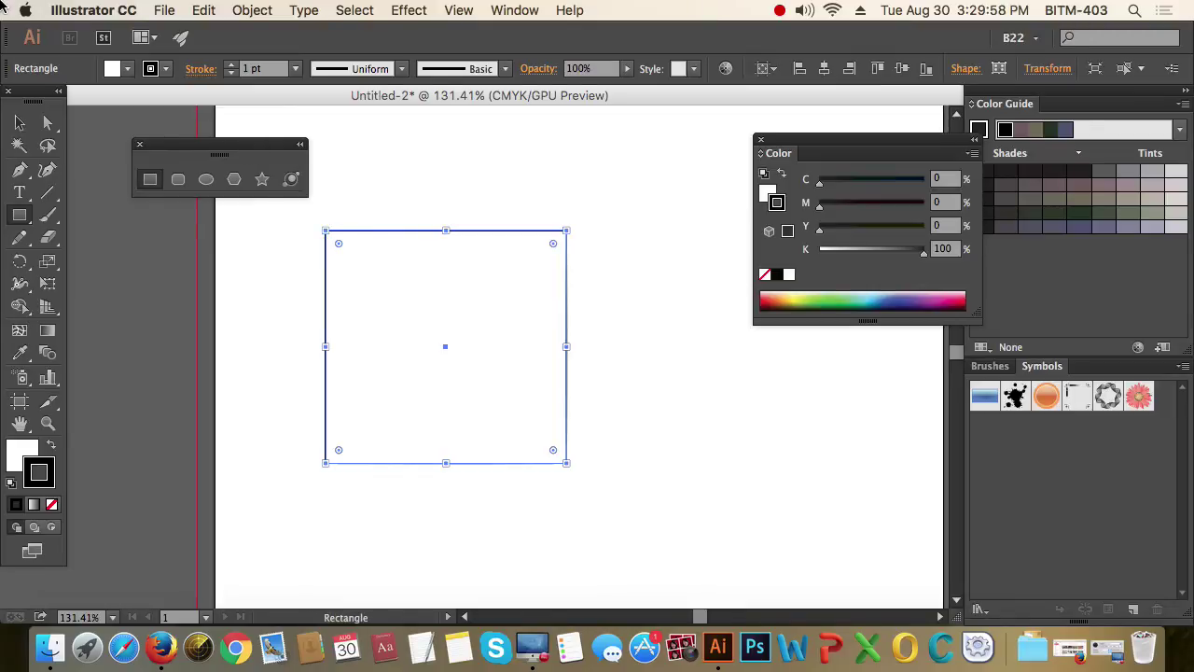
- Move the shape-tools panel back down and compare the Selection and Direct Selection tools
mouse_move(189, 147)
left_mouse_down()
mouse_move(146, 243)
mouse_move(181, 199)
left_mouse_up()
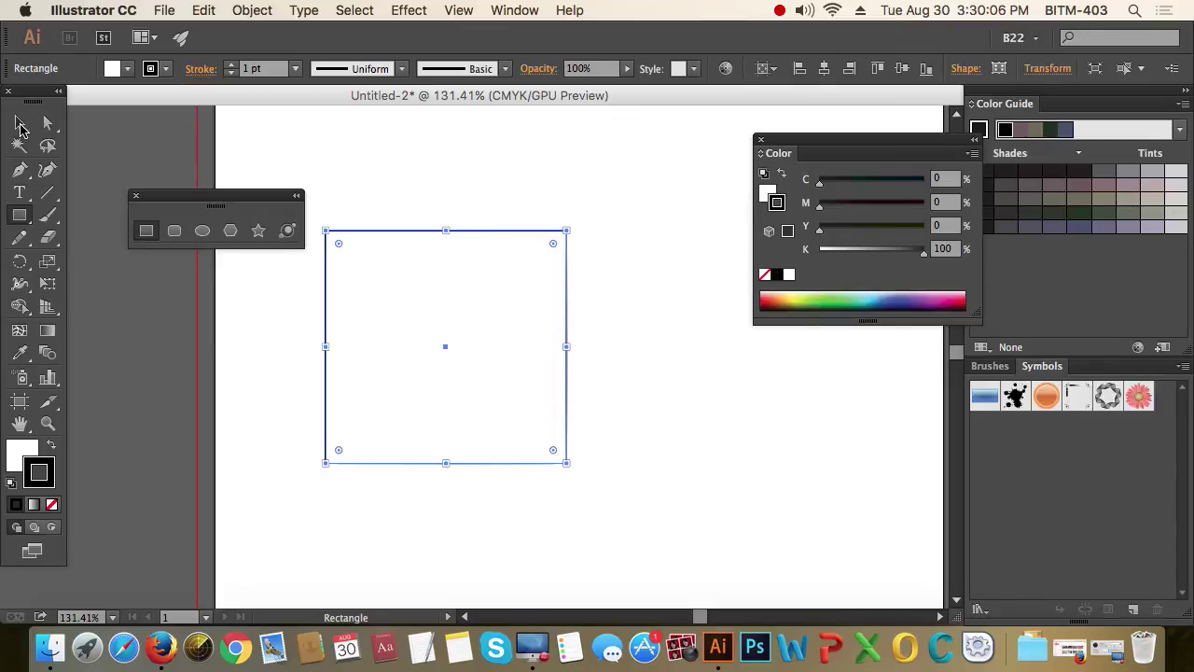
left_click(20, 128)
left_click(52, 125)
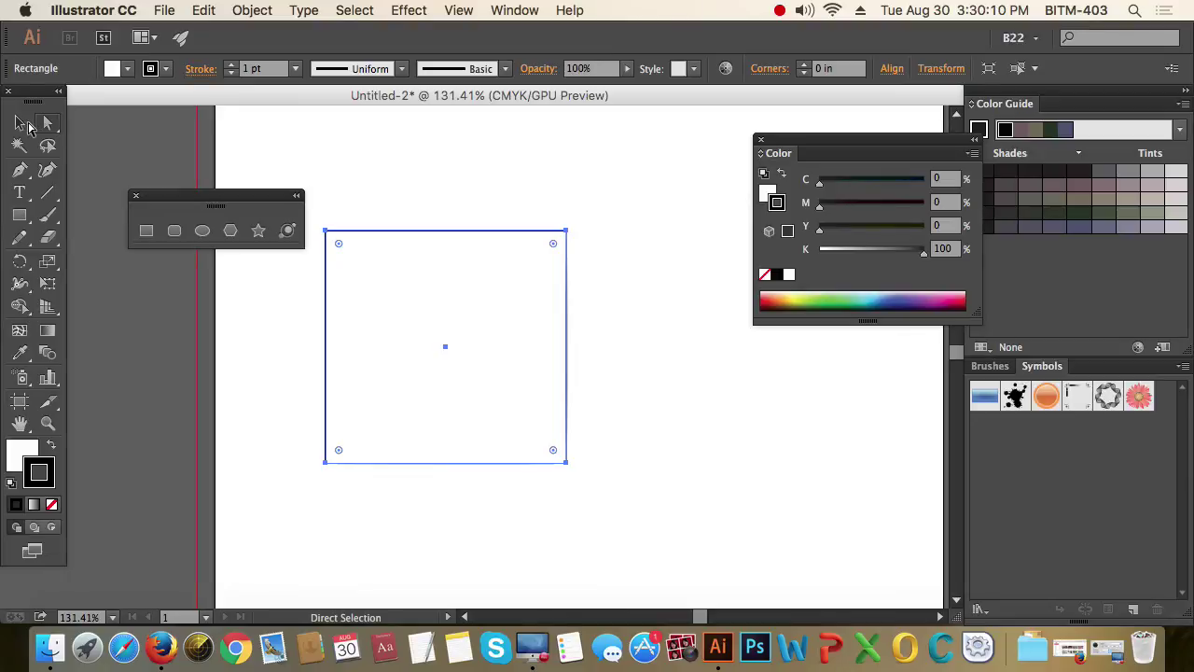
left_click(21, 127)
left_click(48, 123)
left_click(20, 126)
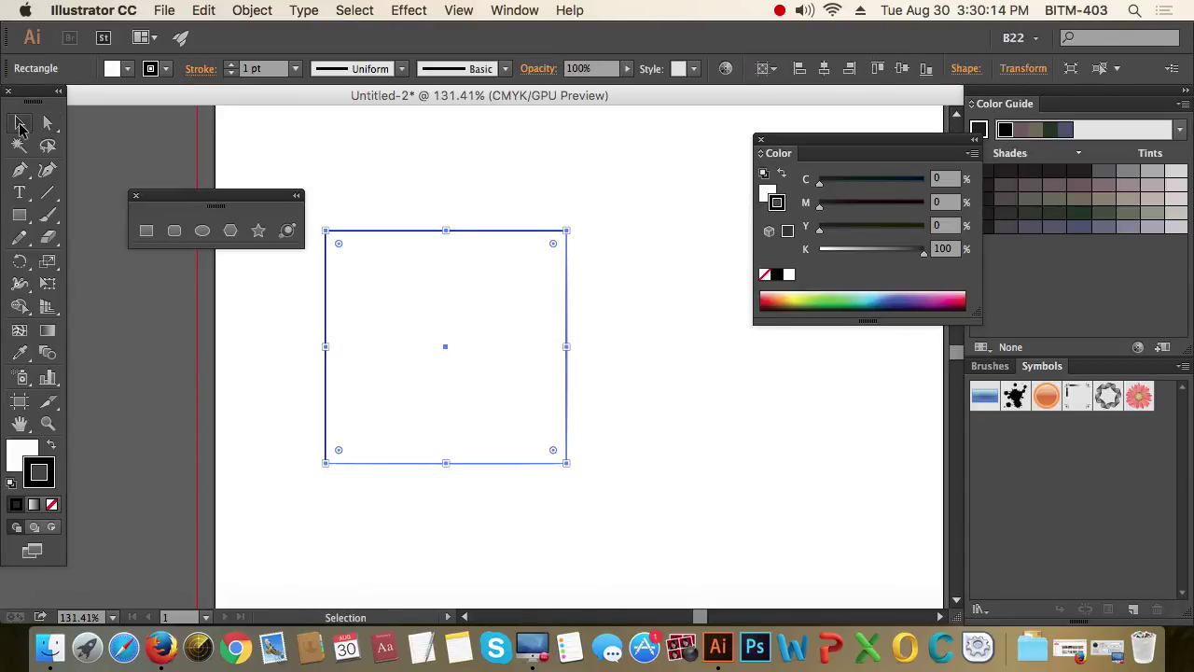
left_click(49, 125)
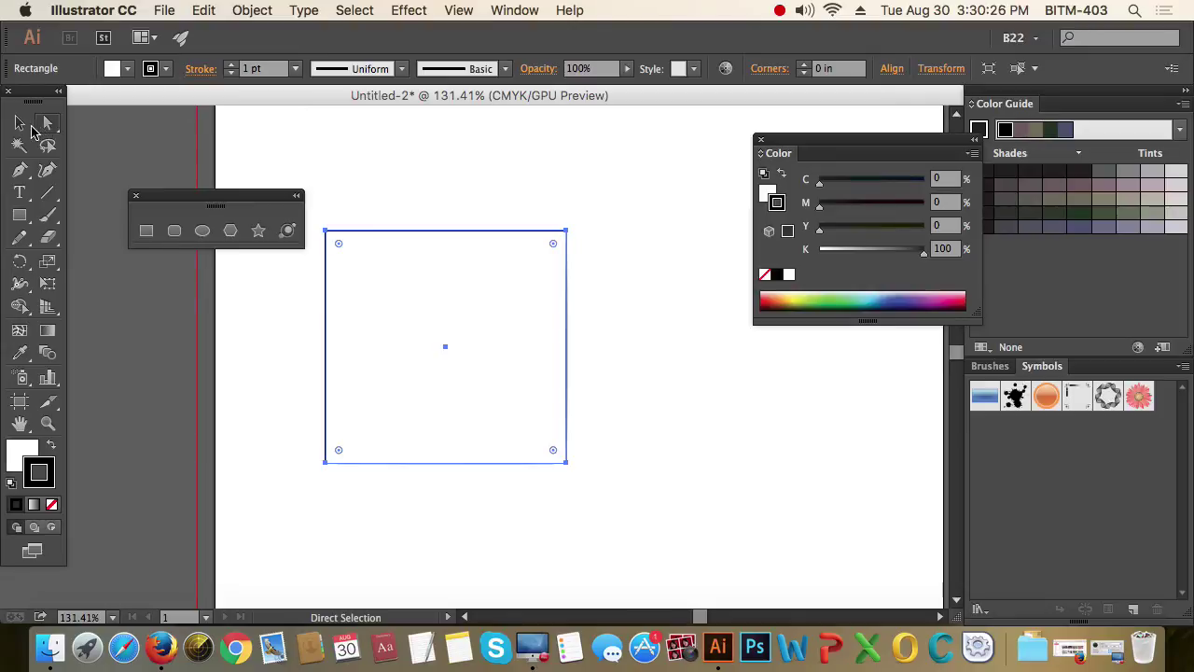
left_click(22, 126)
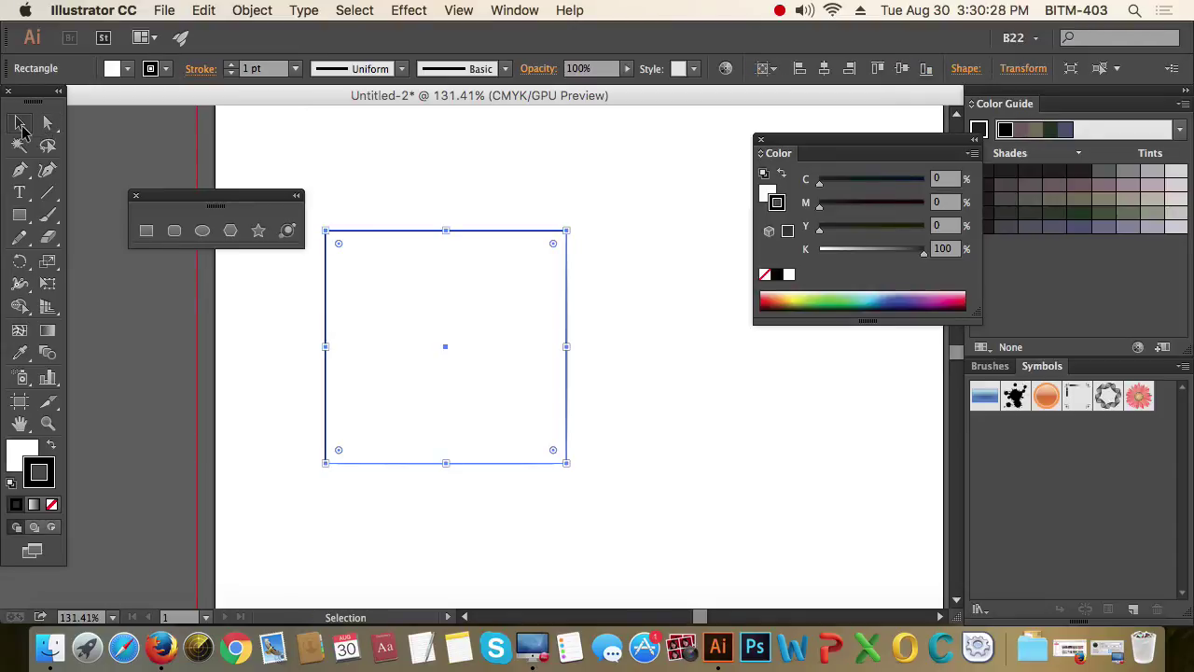
- Marquee-reselect the square and drag it slightly up and right
left_click(423, 191)
left_click_drag(403, 185, 558, 312)
mouse_move(483, 299)
left_mouse_down()
mouse_move(552, 329)
mouse_move(513, 291)
mouse_move(463, 298)
mouse_move(541, 335)
mouse_move(489, 291)
mouse_move(486, 303)
mouse_move(505, 254)
left_mouse_up()
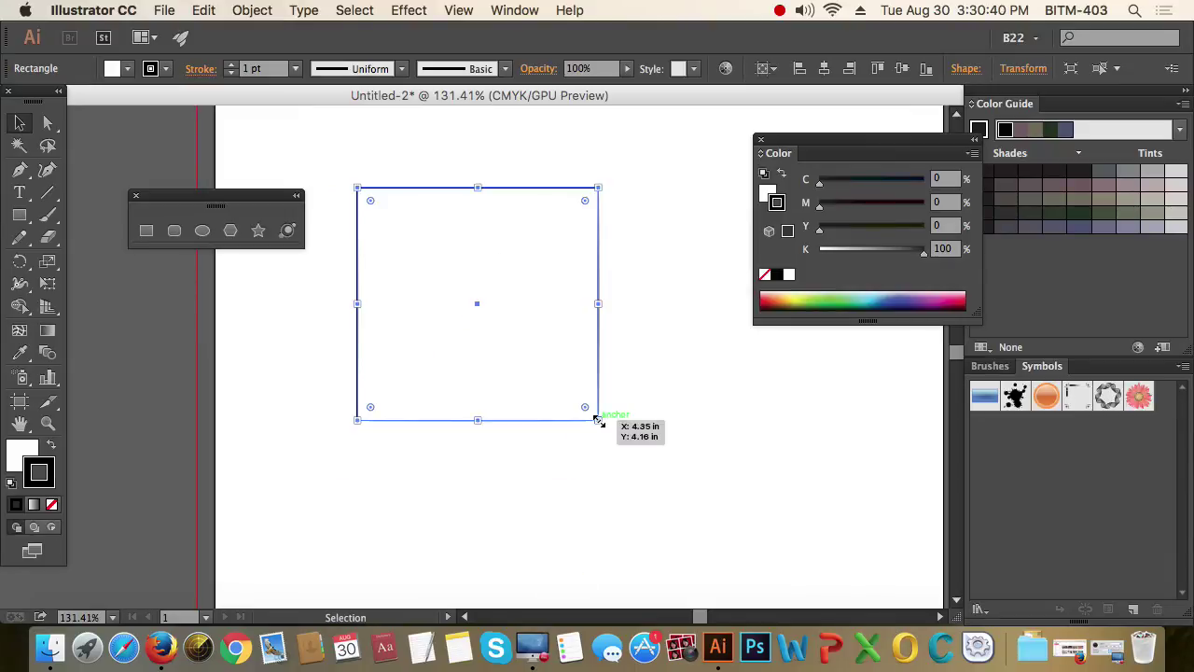
- Resize the square by its handles into a rectangle about 2.26 in wide, slightly wider than tall
mouse_move(598, 421)
left_mouse_down()
mouse_move(480, 312)
mouse_move(678, 449)
mouse_move(770, 494)
mouse_move(537, 453)
left_mouse_up()
left_click_drag(537, 320, 554, 321)
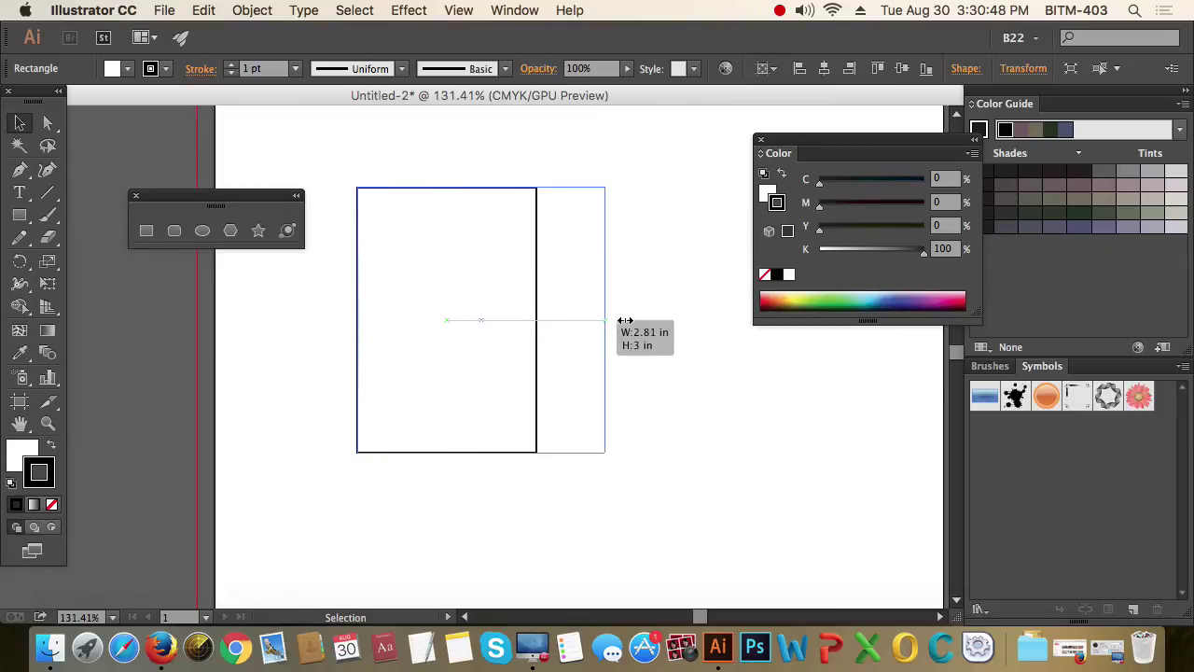
left_click_drag(456, 188, 457, 261)
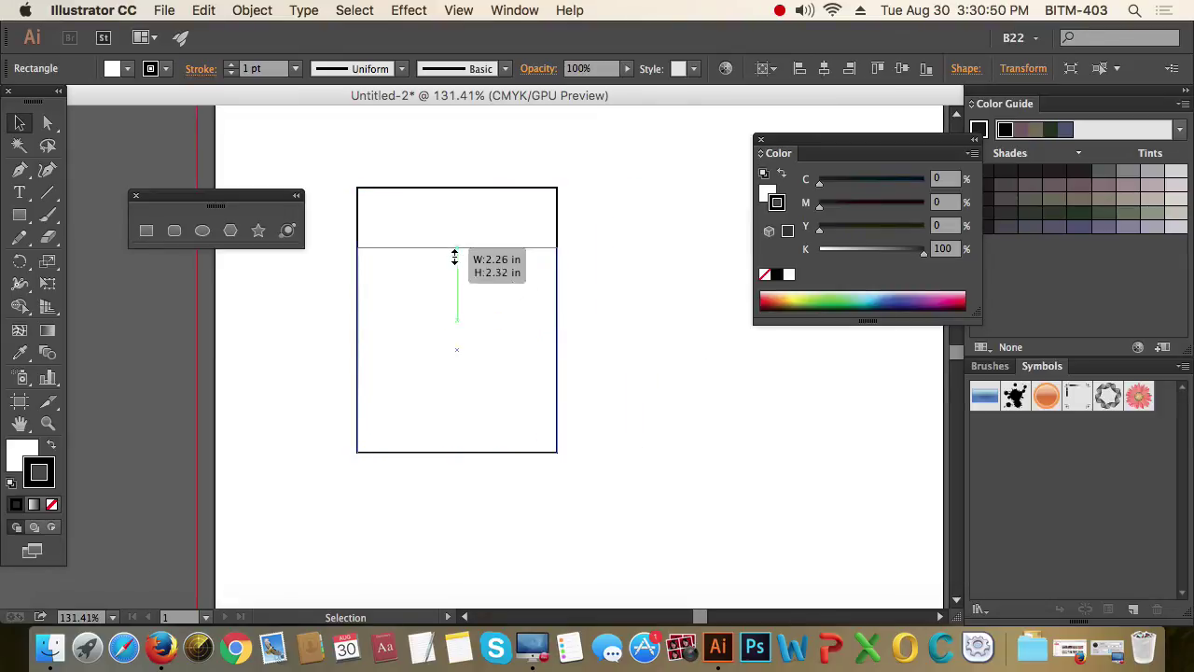
mouse_move(557, 452)
left_mouse_down()
mouse_move(552, 423)
mouse_move(590, 453)
left_mouse_up()
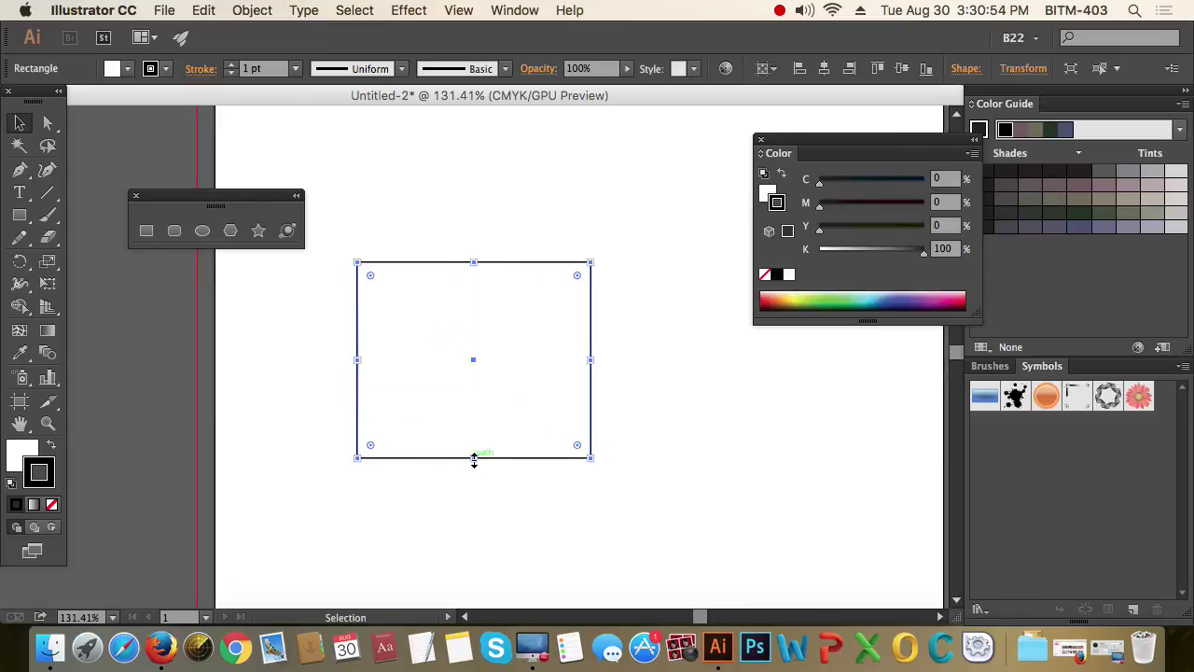
mouse_move(474, 455)
left_mouse_down()
mouse_move(478, 381)
mouse_move(474, 465)
left_mouse_up()
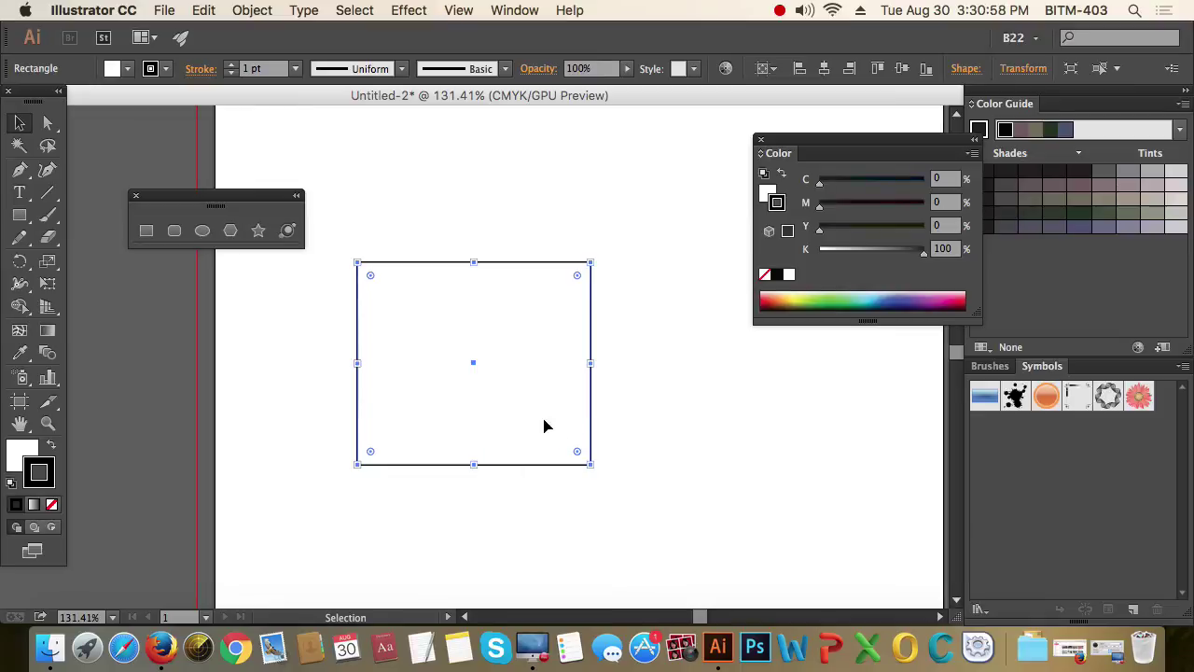
- Rotate the rectangle about its centre, then undo the rotation
left_click(593, 466)
left_click_drag(596, 469, 652, 277)
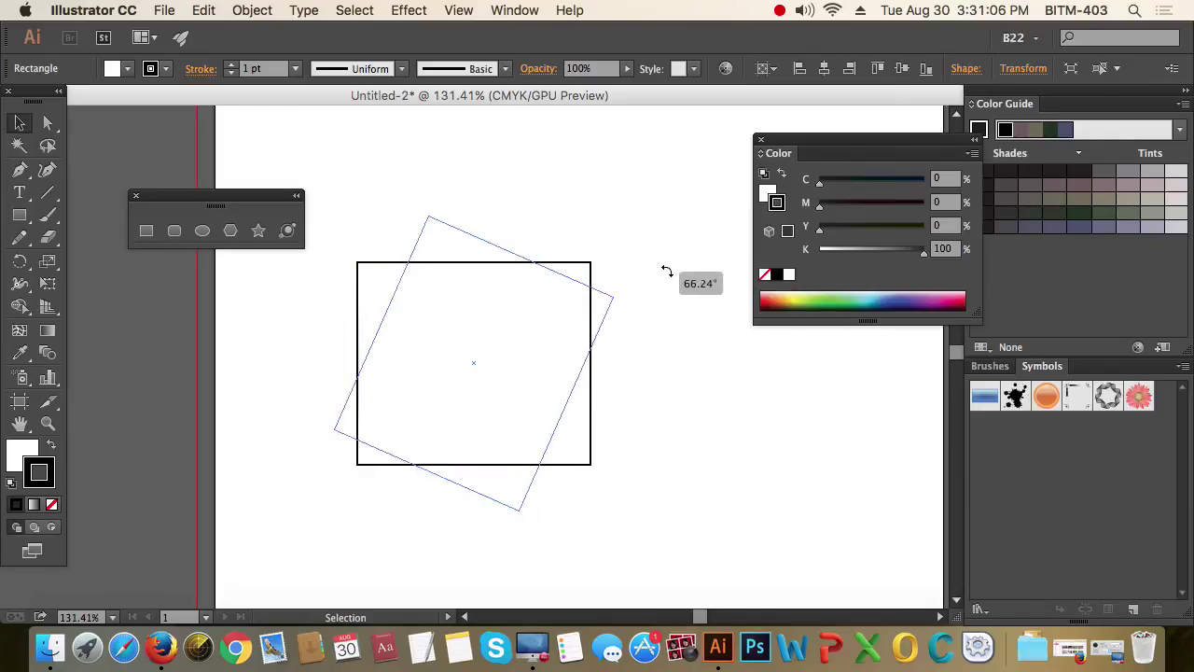
left_click(651, 312)
left_click(555, 282)
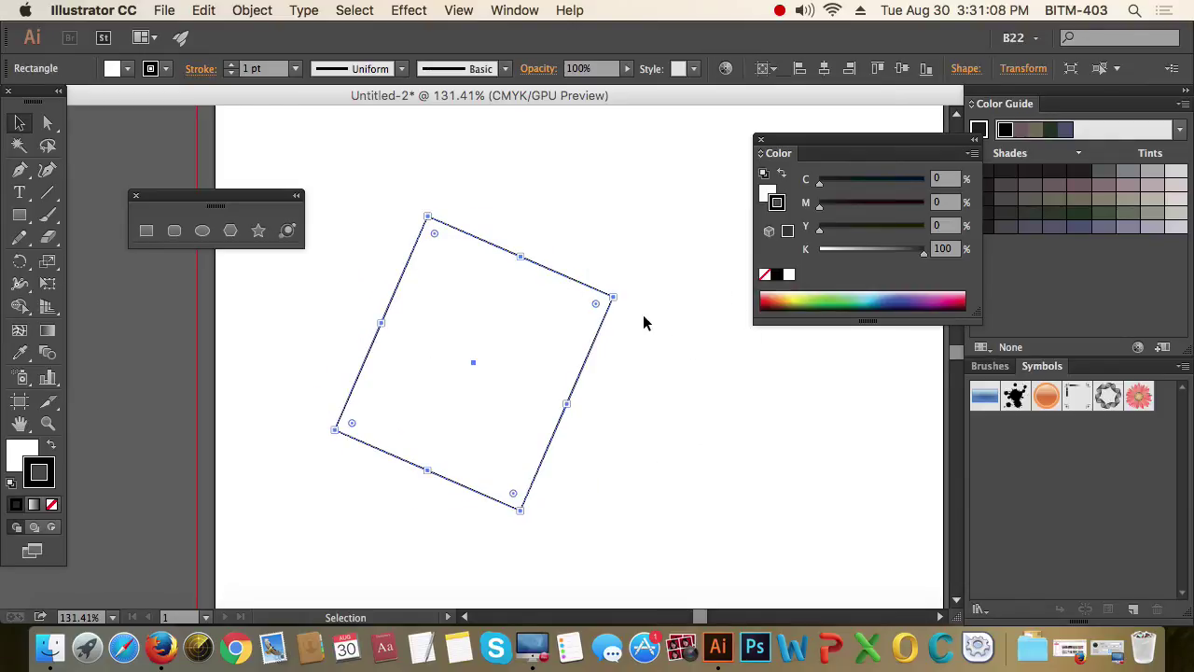
key("ctrl+z")
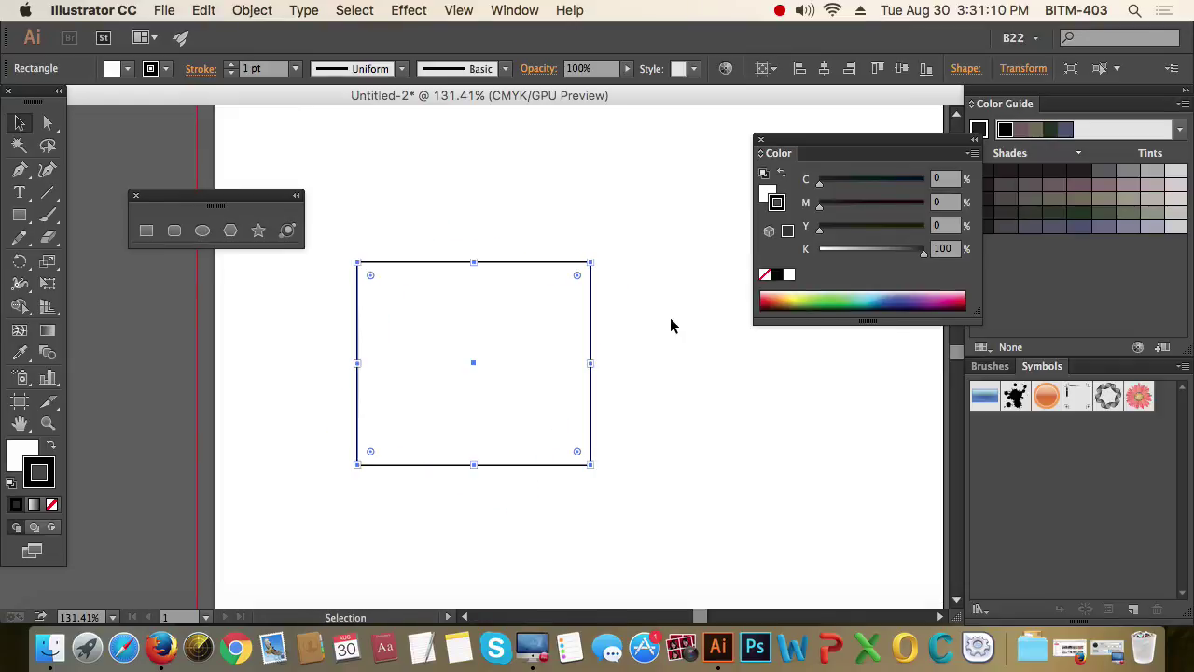
- Move the rectangle higher and enlarge it slightly from its top-right corner
left_click(670, 326)
left_click(520, 378)
left_click_drag(520, 379, 539, 308)
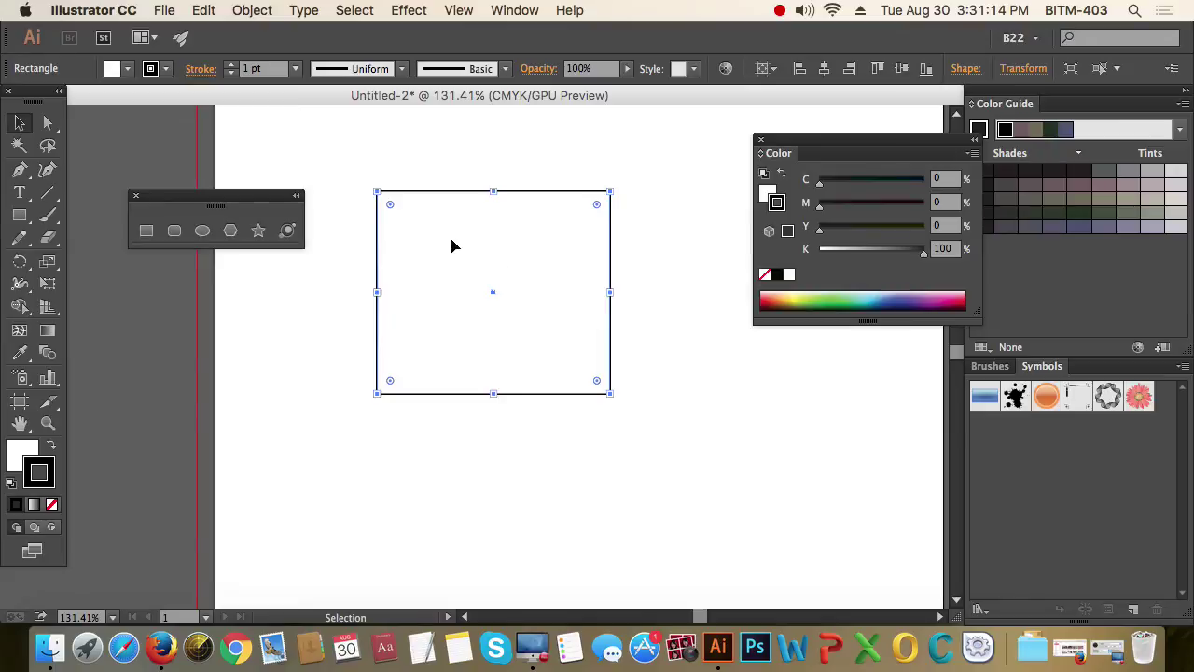
left_click_drag(495, 259, 451, 333)
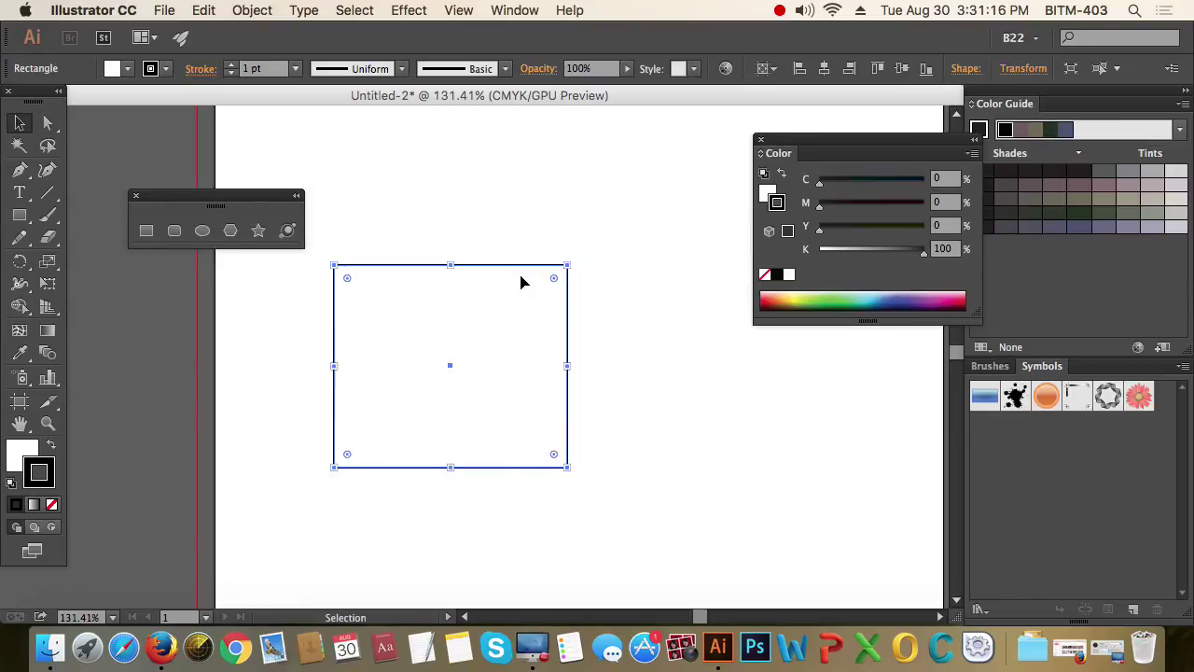
left_click_drag(567, 267, 603, 260)
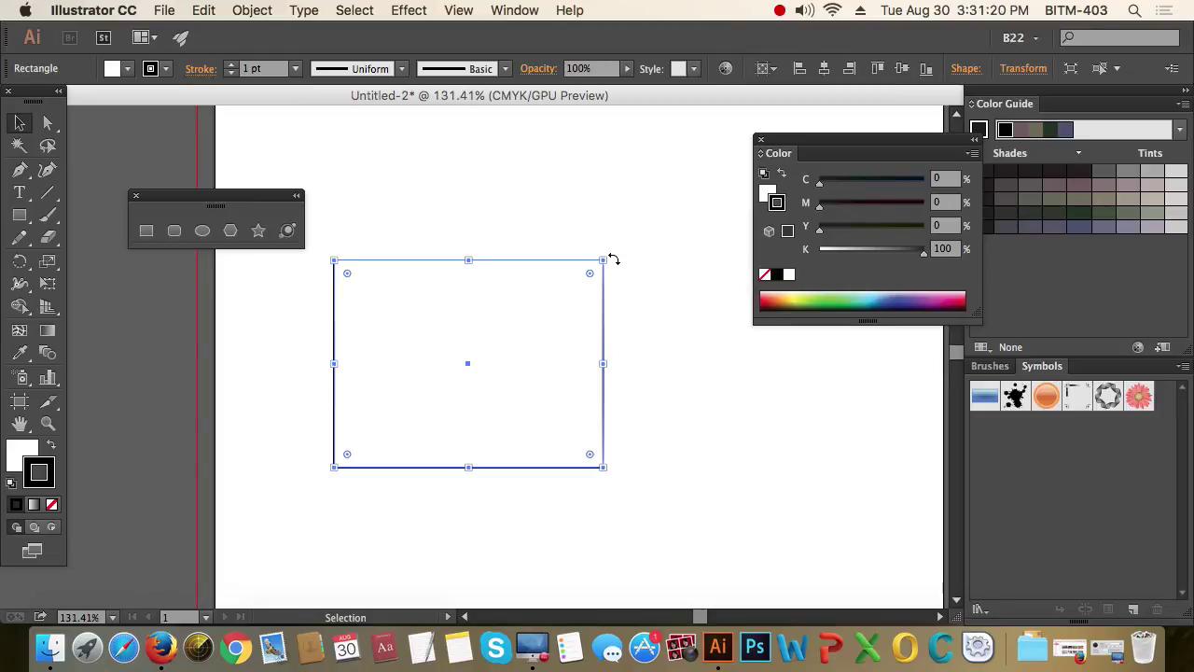
left_click_drag(539, 266, 553, 226)
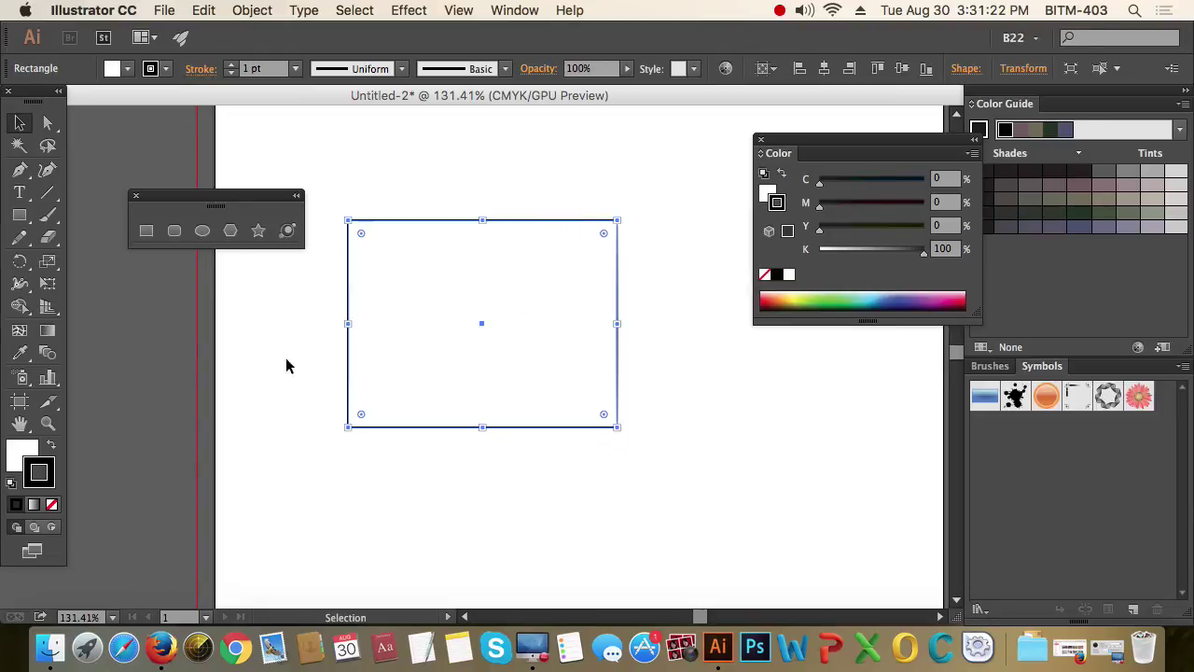
left_click(23, 456)
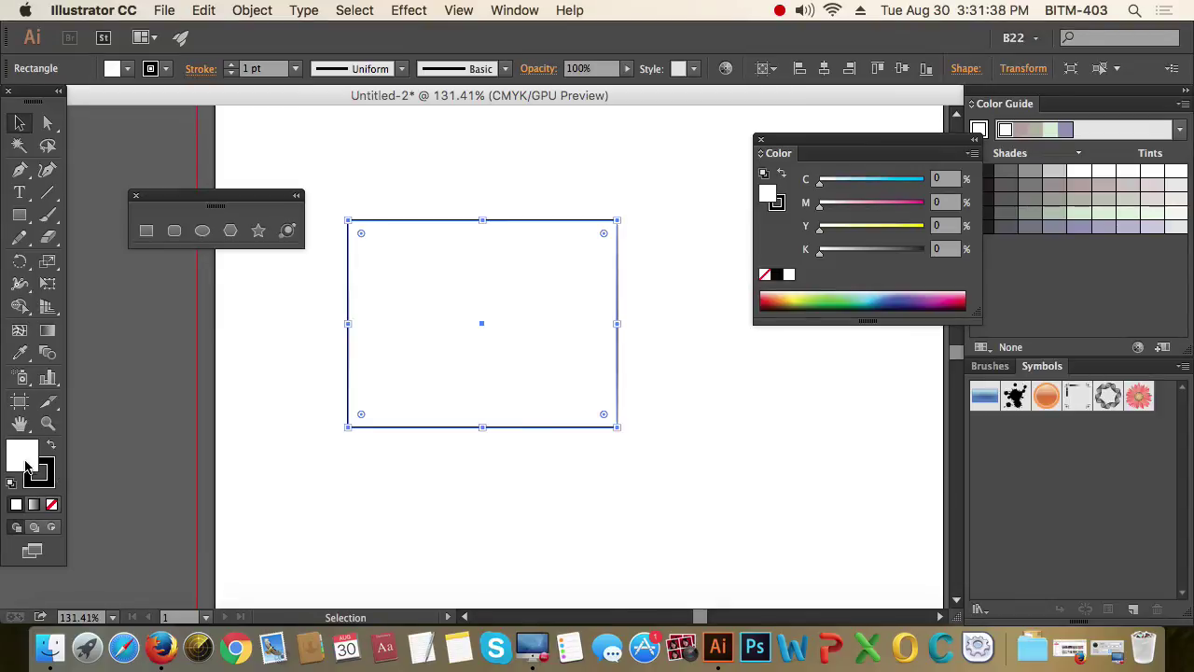
left_click(50, 505)
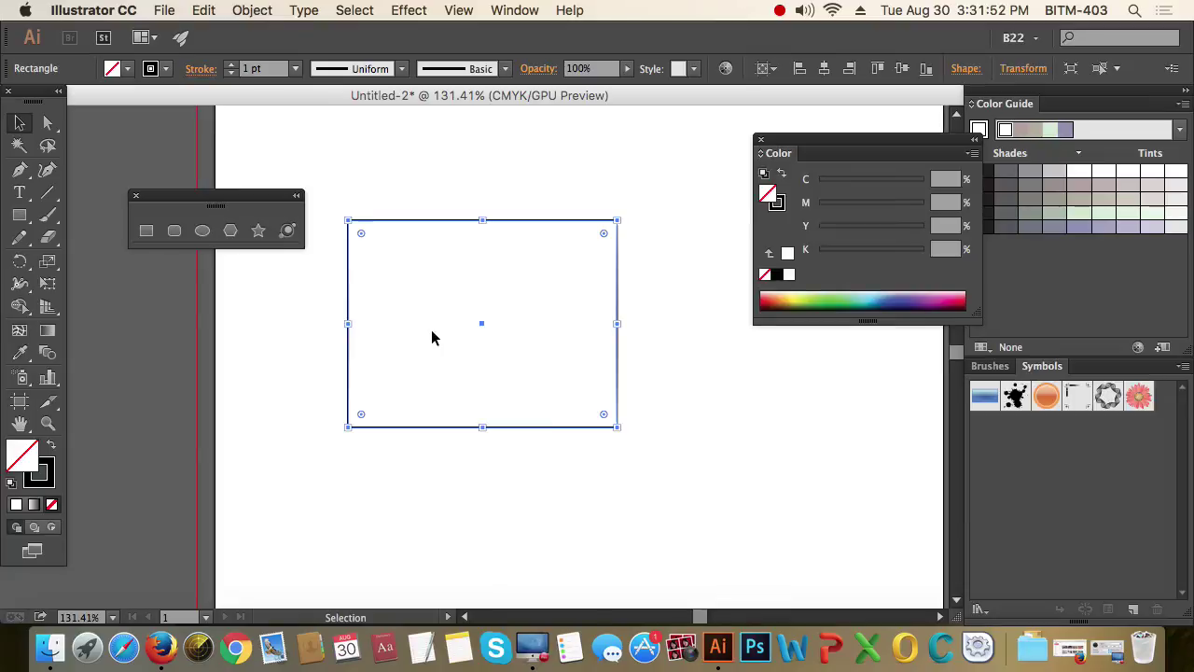
mouse_move(432, 337)
left_mouse_down()
mouse_move(411, 298)
mouse_move(442, 380)
left_mouse_up()
left_click_drag(399, 304, 444, 356)
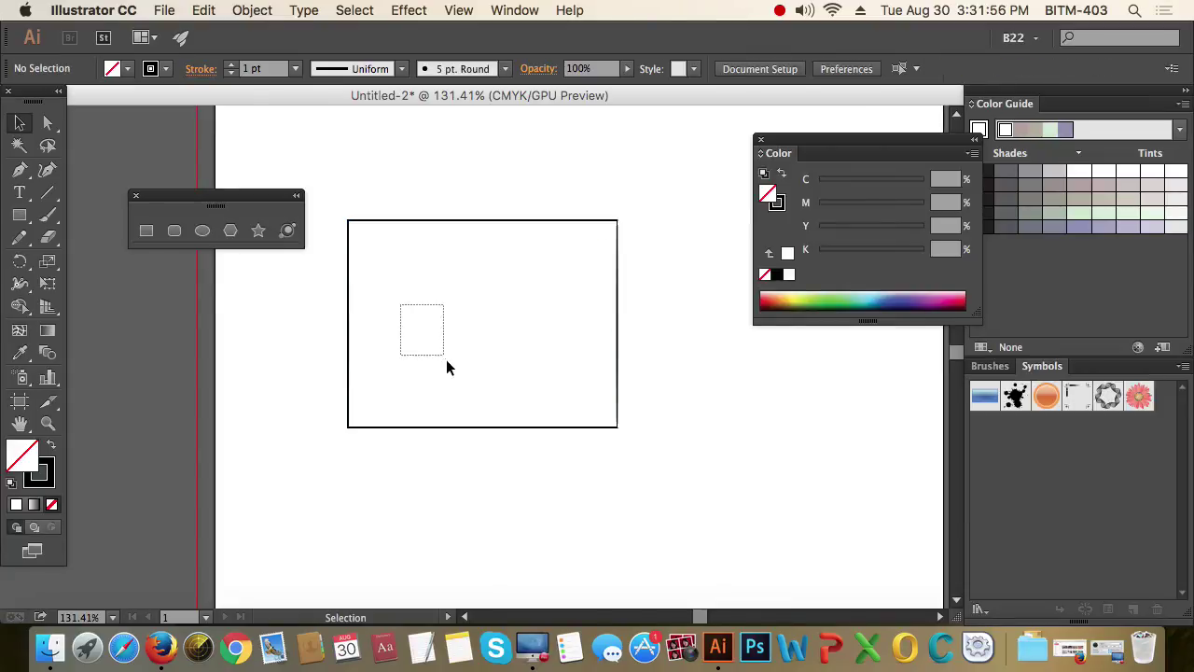
left_click_drag(394, 284, 442, 341)
left_click_drag(438, 192, 469, 270)
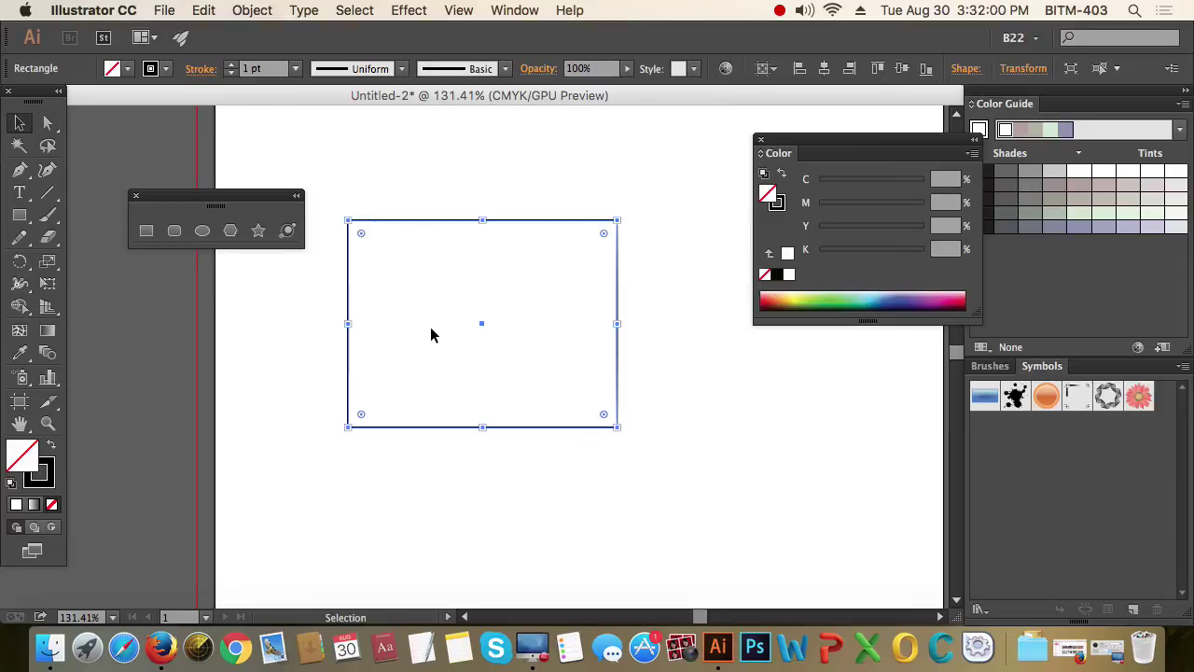
left_click_drag(413, 181, 472, 275)
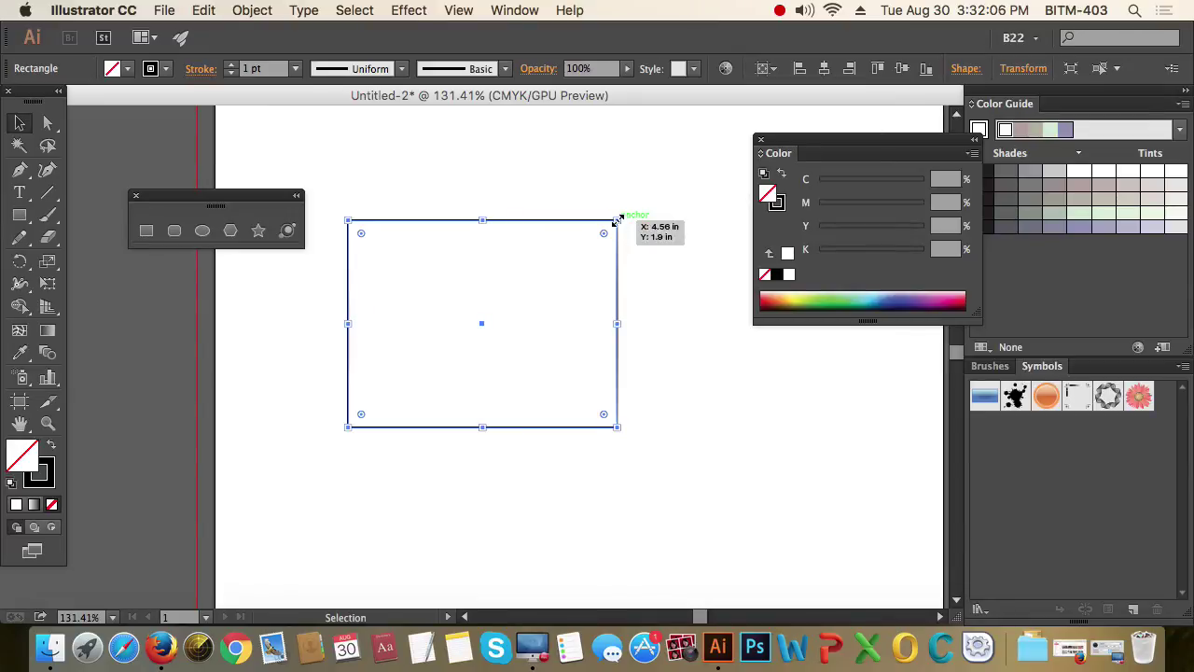
- Narrow the rectangle from its top-right corner, trying and undoing a rotation
mouse_move(616, 220)
left_mouse_down()
mouse_move(527, 233)
mouse_move(631, 197)
left_mouse_up()
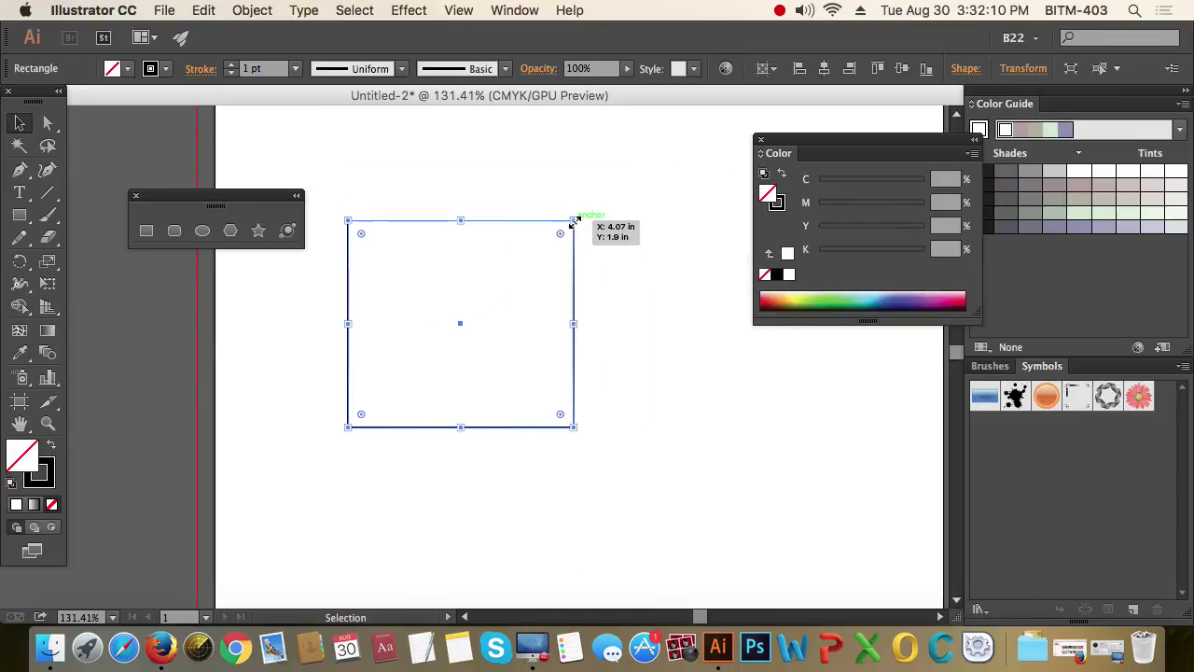
left_click_drag(581, 208, 592, 241)
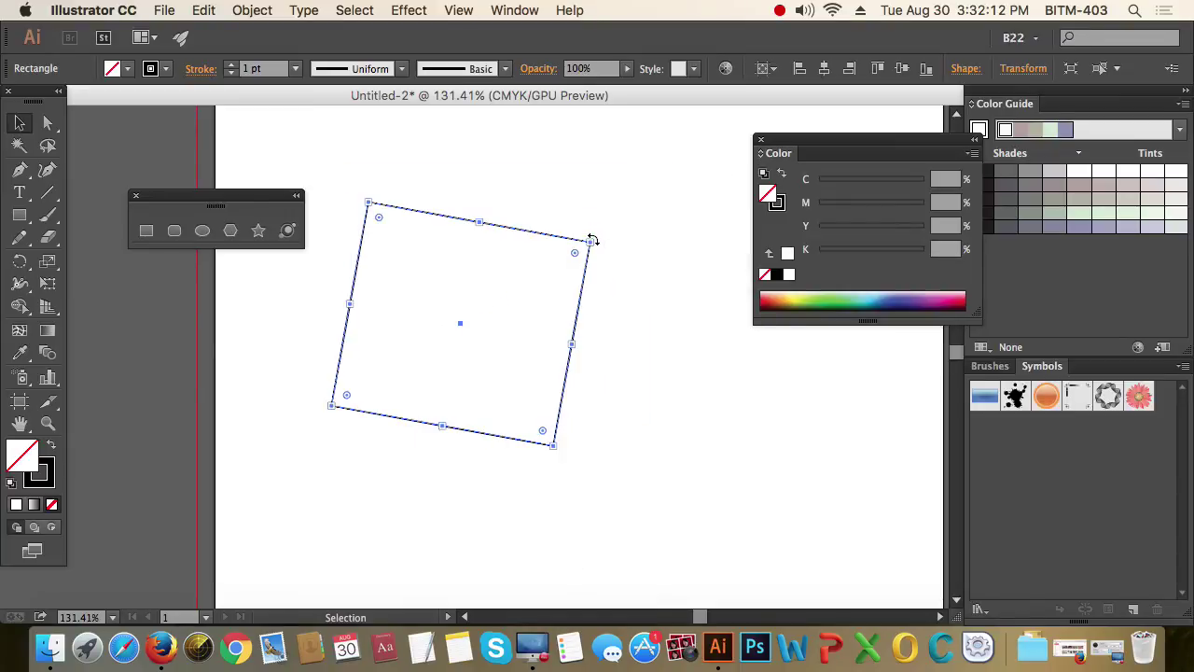
key("super+z")
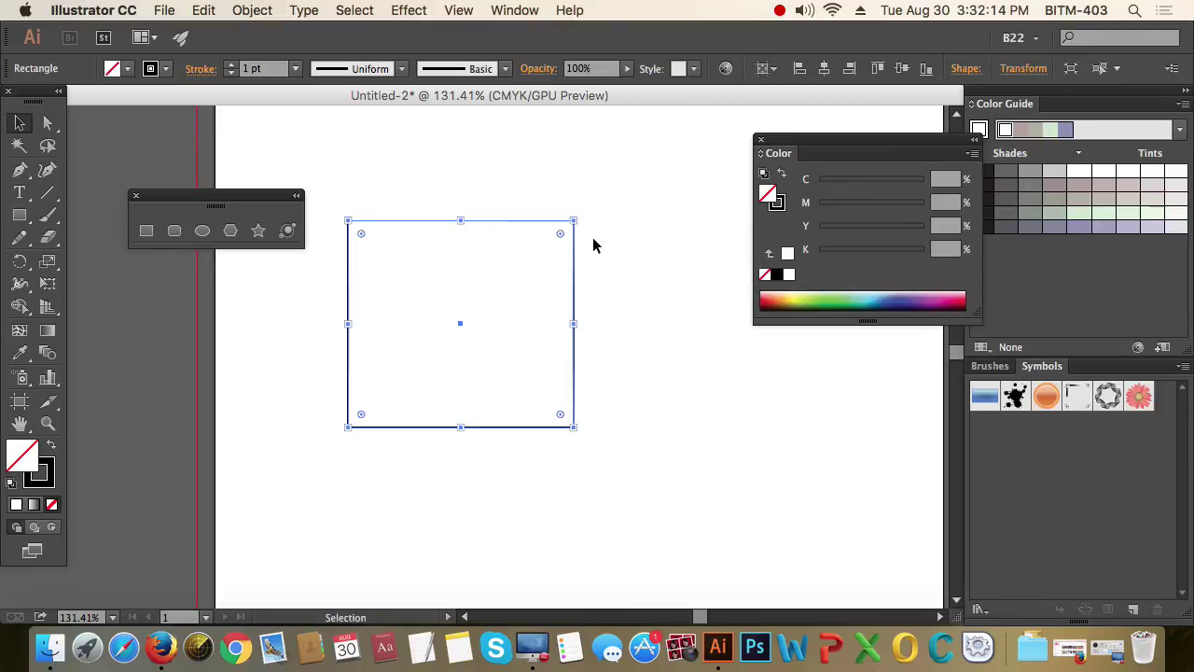
left_click(643, 265)
left_click_drag(643, 265, 501, 272)
- Nudge the rectangle into a new position on the artboard
mouse_move(575, 278)
left_mouse_down()
mouse_move(559, 339)
mouse_move(663, 312)
left_mouse_up()
left_click(566, 317)
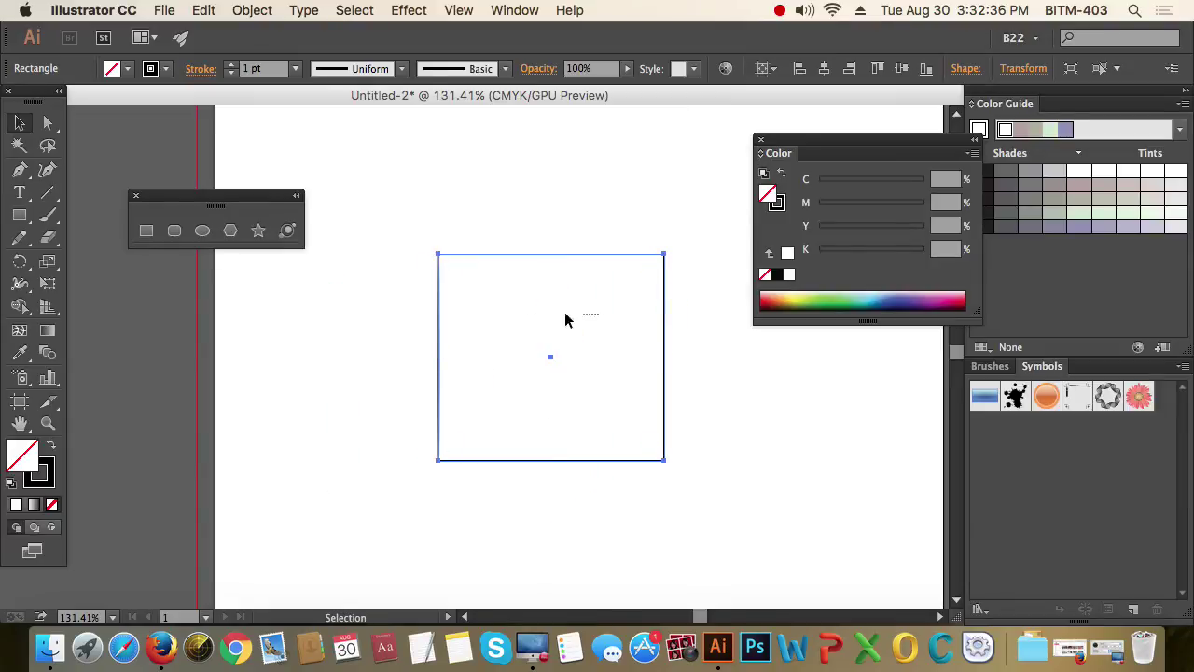
left_click_drag(515, 321, 382, 320)
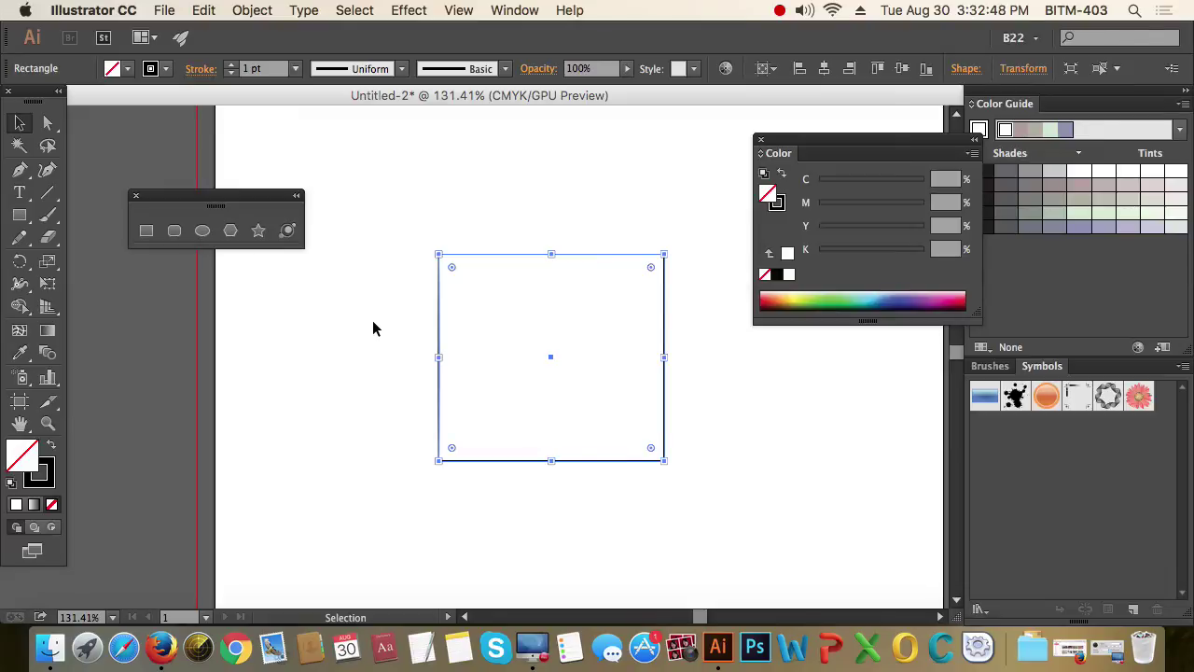
mouse_move(392, 260)
left_mouse_down()
mouse_move(460, 314)
mouse_move(373, 310)
left_mouse_up()
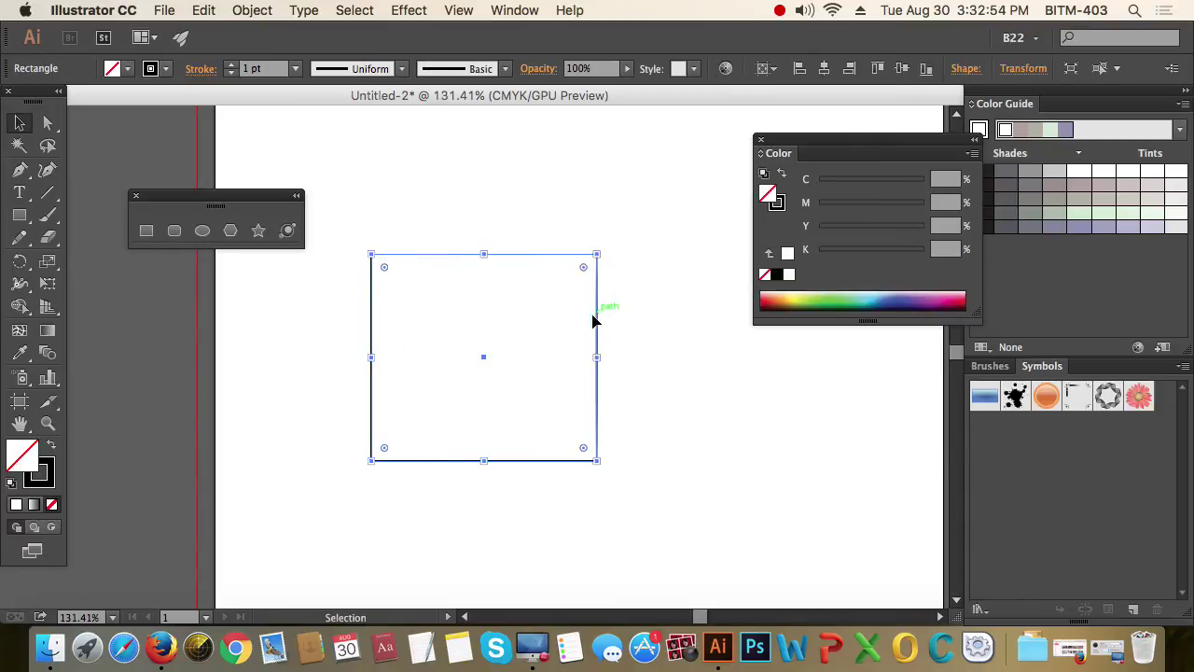
mouse_move(595, 317)
left_mouse_down()
mouse_move(568, 327)
mouse_move(598, 294)
left_mouse_up()
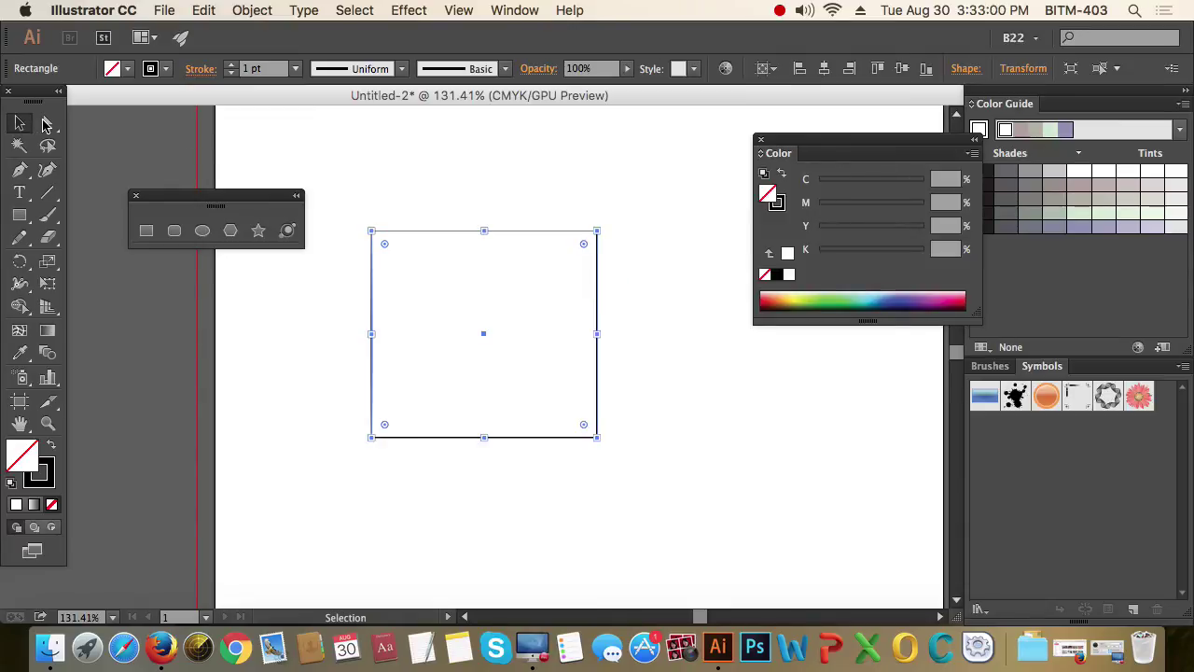
left_click(47, 124)
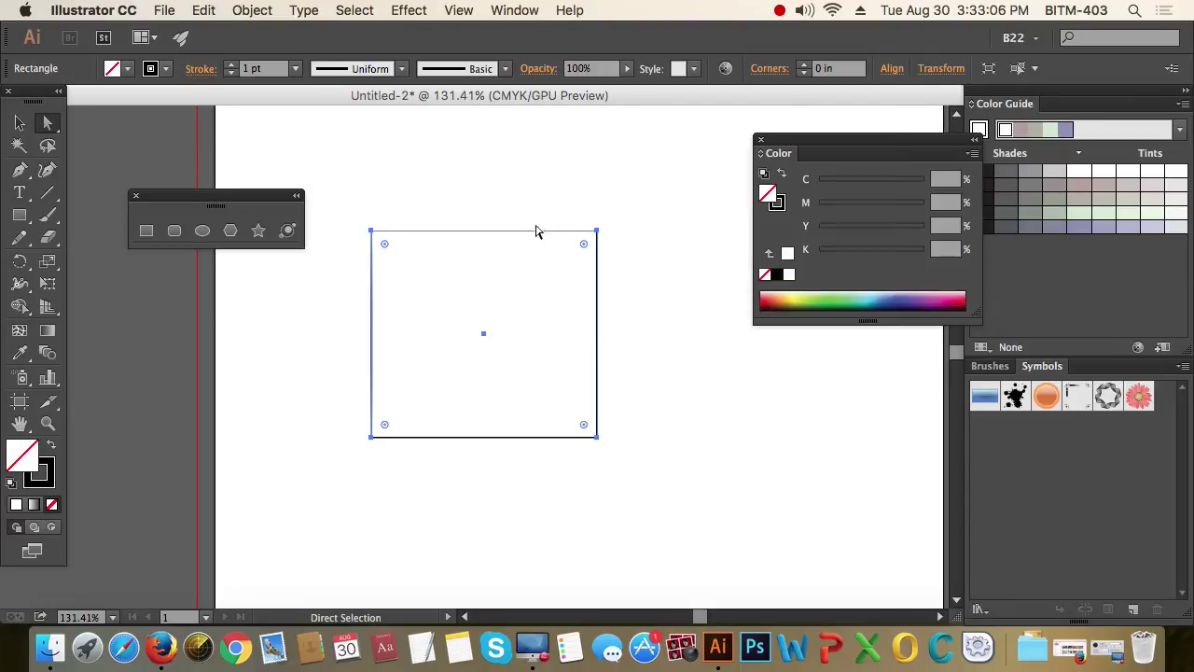
- Drag the rectangle higher and slightly right, about 2.55 × 2.34 in, with Direct Selection
left_click(599, 443)
mouse_move(598, 342)
left_mouse_down()
mouse_move(682, 357)
mouse_move(582, 364)
left_mouse_up()
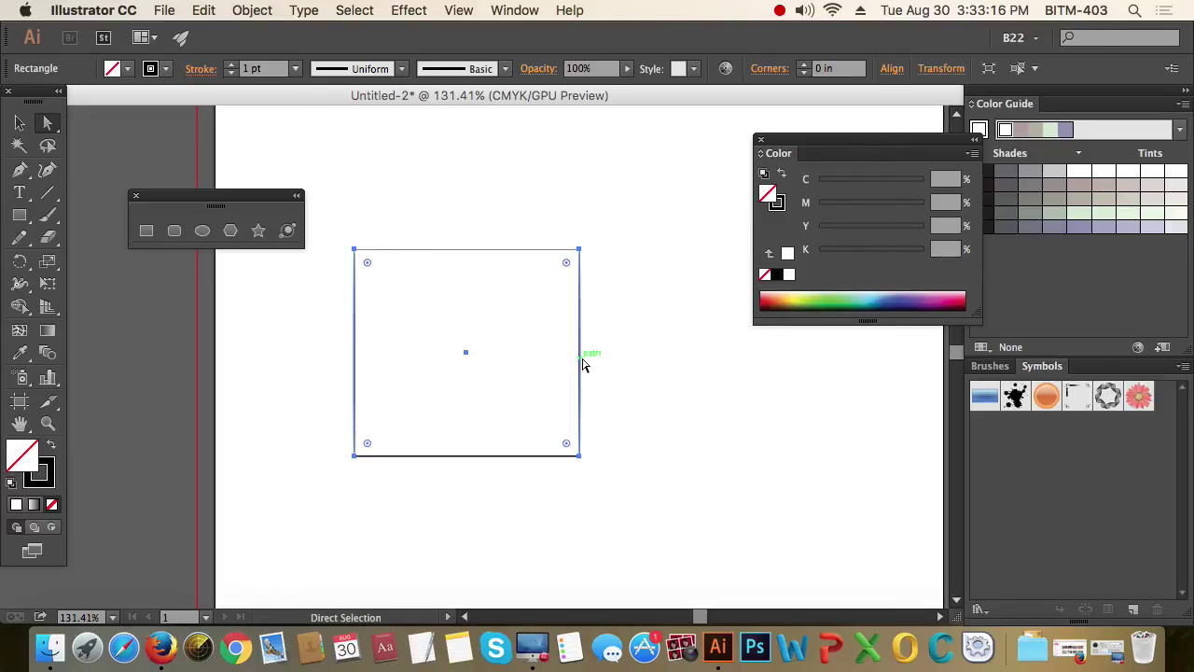
left_click_drag(582, 364, 603, 313)
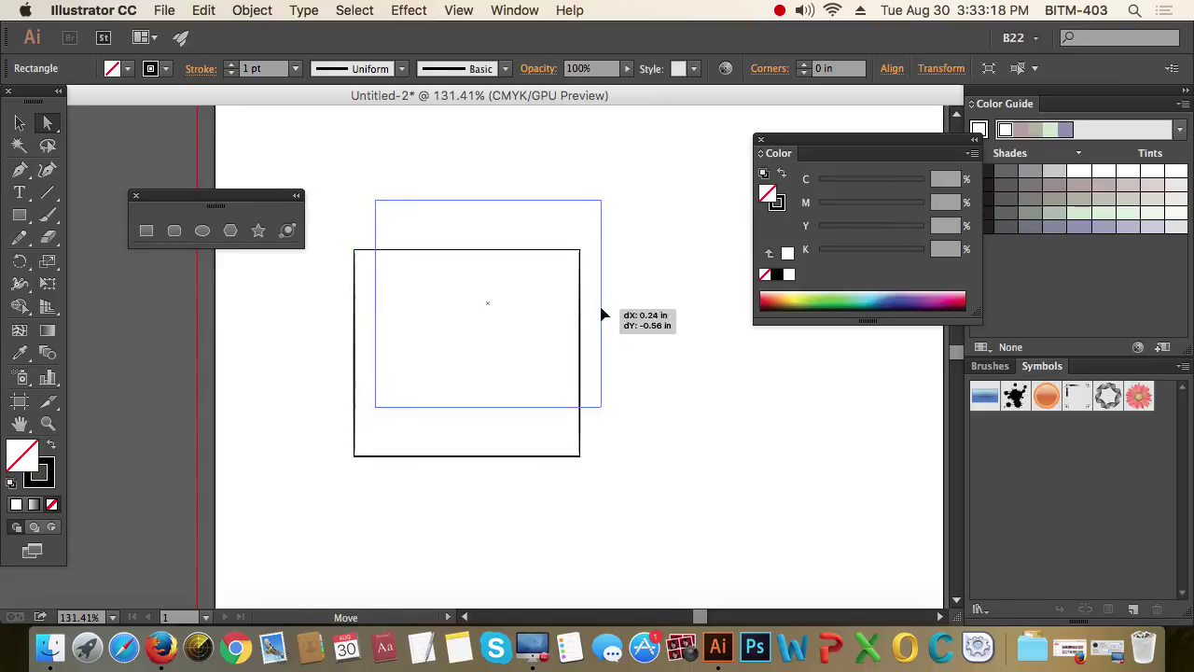
left_click(668, 257)
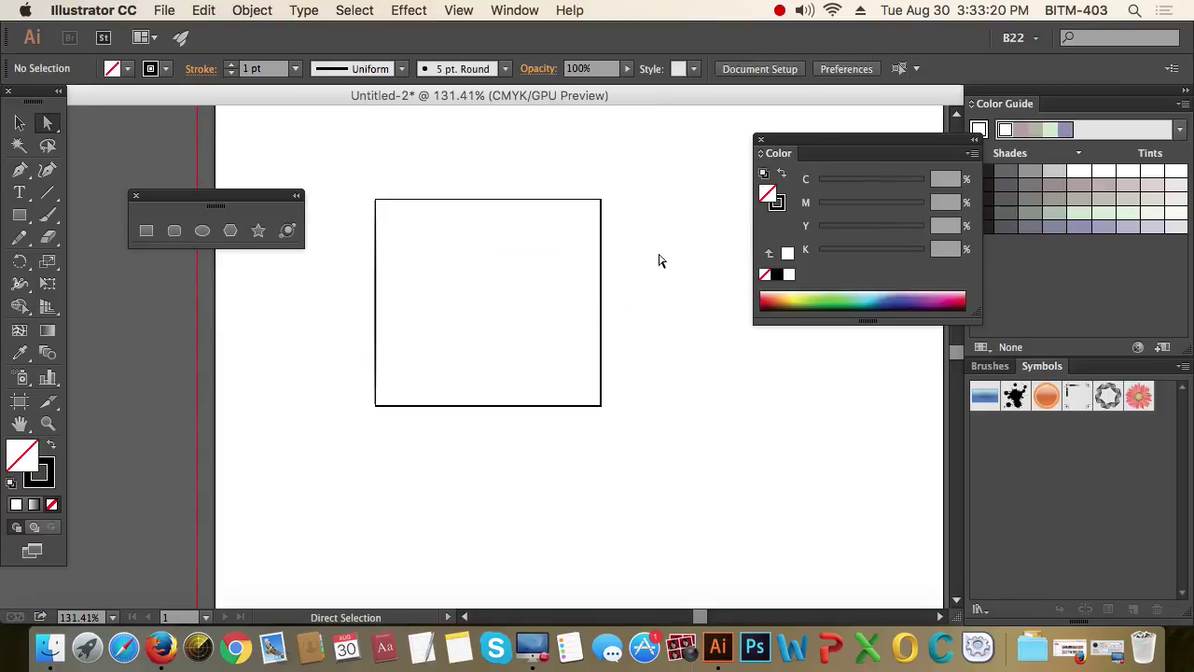
left_click(601, 268)
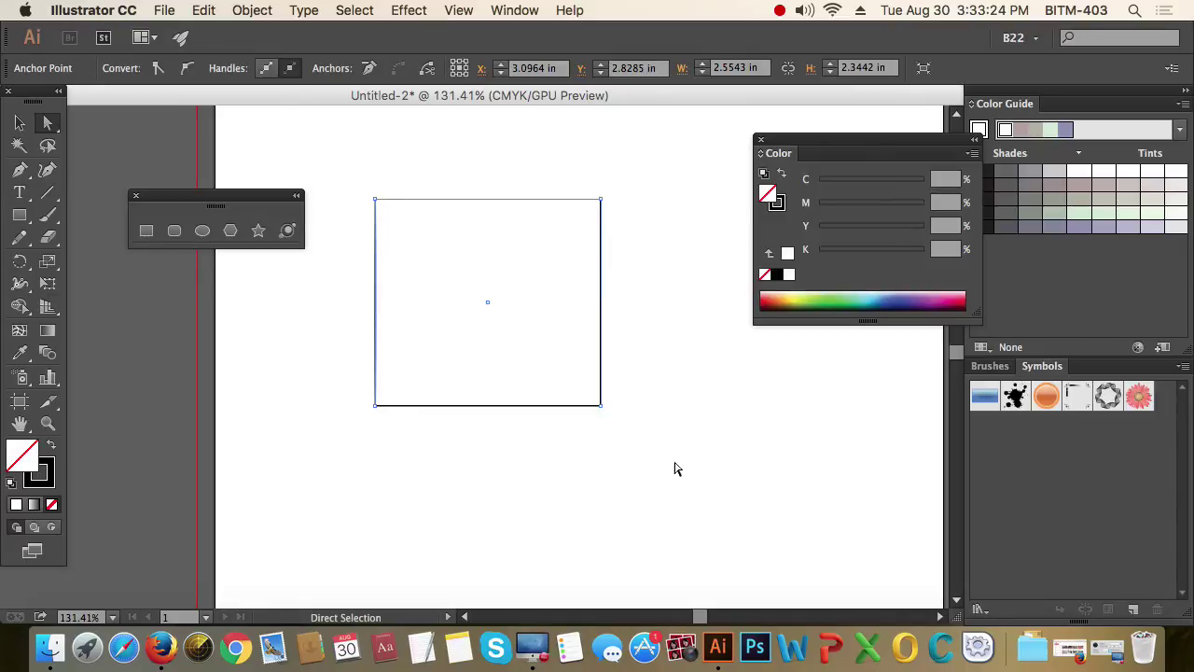
- Select only the top-right anchor and drag it outward to slant the shape
left_click(602, 407)
left_click_drag(627, 181, 587, 215)
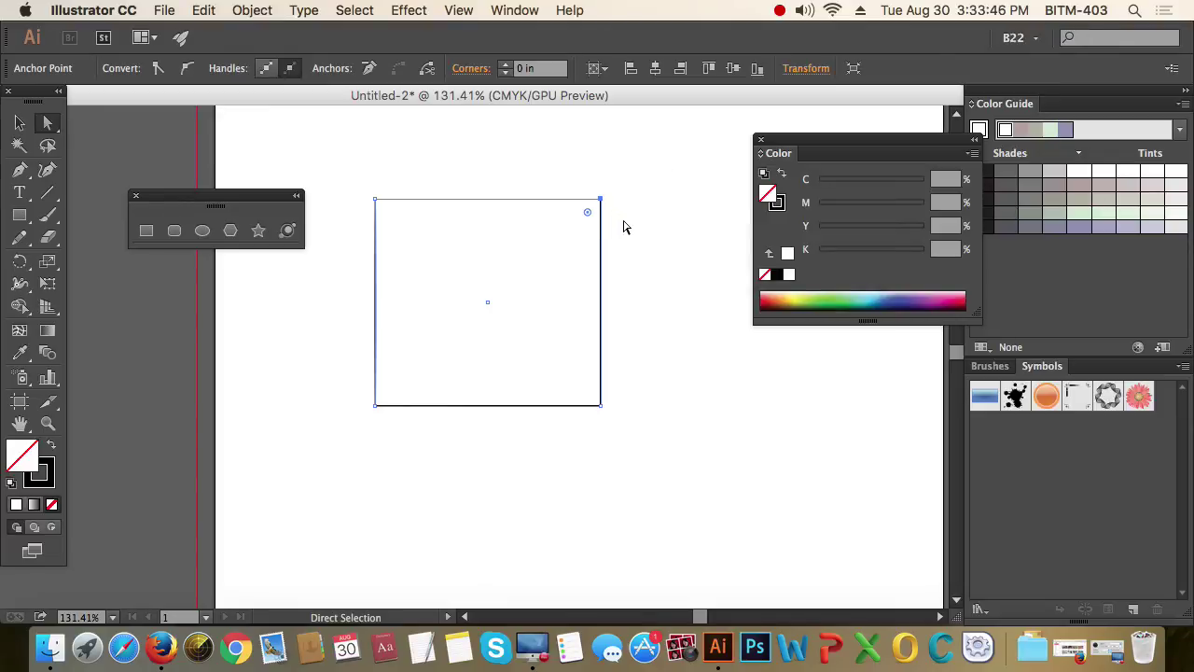
left_click_drag(600, 199, 653, 345)
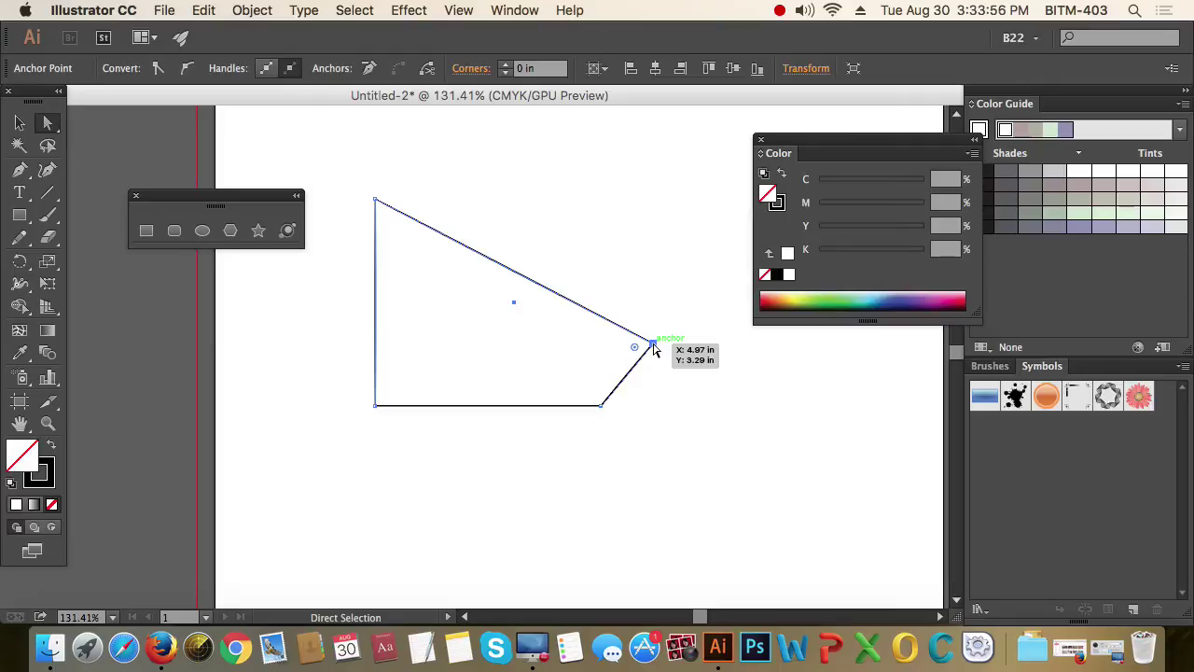
mouse_move(653, 345)
left_mouse_down()
mouse_move(671, 205)
mouse_move(583, 196)
mouse_move(587, 247)
mouse_move(628, 194)
mouse_move(690, 159)
mouse_move(695, 252)
mouse_move(627, 224)
mouse_move(564, 218)
mouse_move(653, 207)
left_mouse_up()
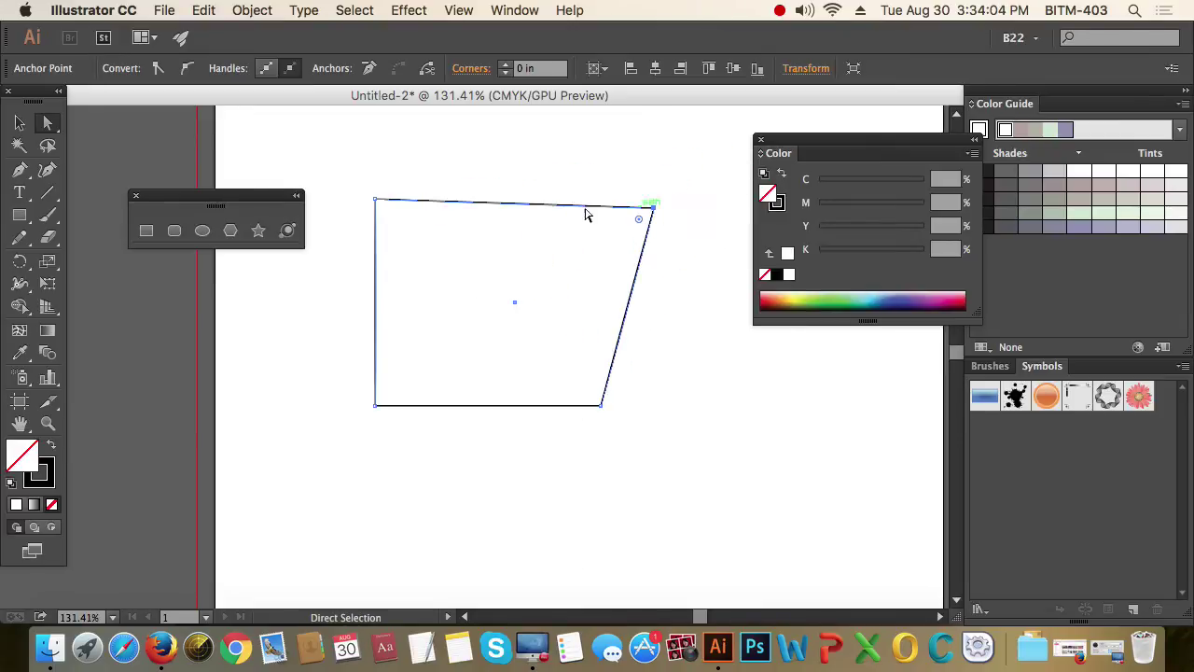
- Toggle the selection tools, then adjust the shape's top edge from its top-left anchor
left_click(20, 124)
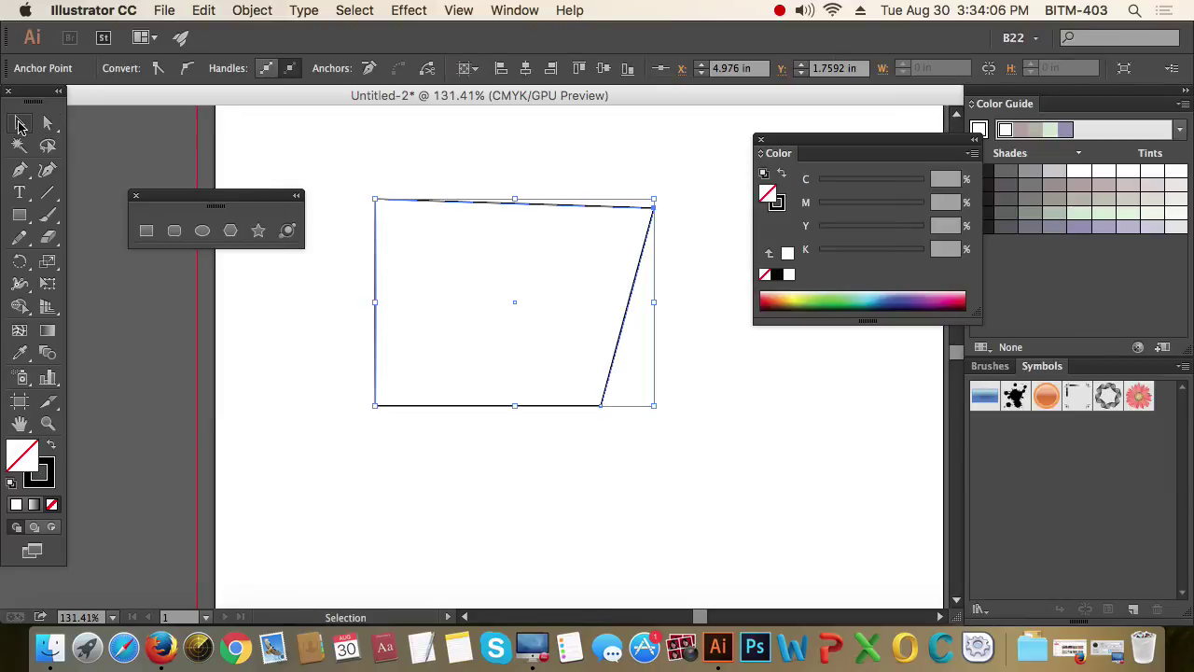
left_click(48, 123)
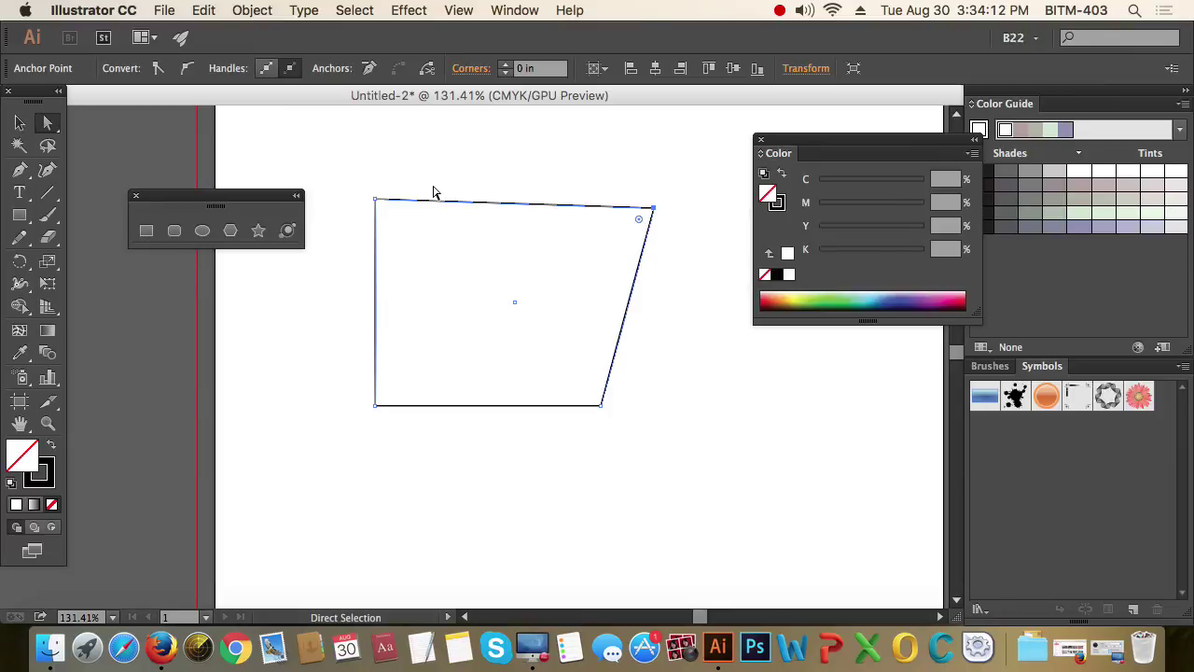
left_click_drag(352, 170, 395, 220)
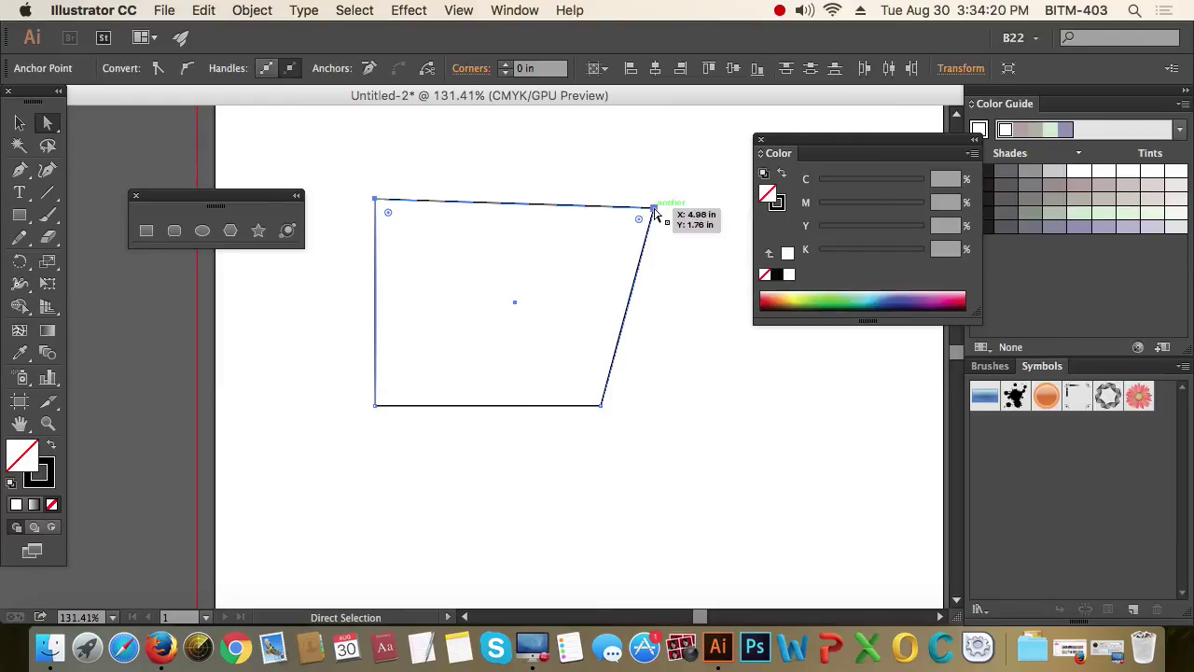
mouse_move(653, 209)
left_mouse_down()
mouse_move(669, 295)
mouse_move(573, 226)
mouse_move(559, 202)
mouse_move(613, 226)
mouse_move(688, 371)
mouse_move(674, 243)
mouse_move(560, 192)
mouse_move(671, 176)
mouse_move(703, 268)
mouse_move(635, 161)
left_mouse_up()
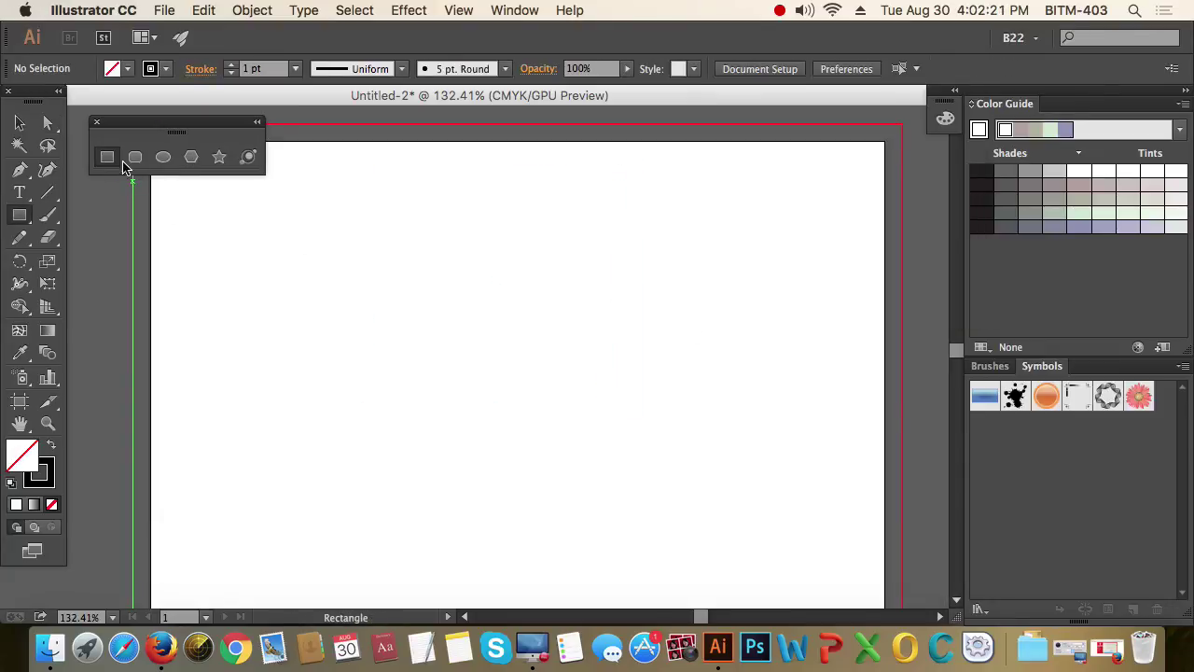
left_click_drag(462, 249, 632, 354)
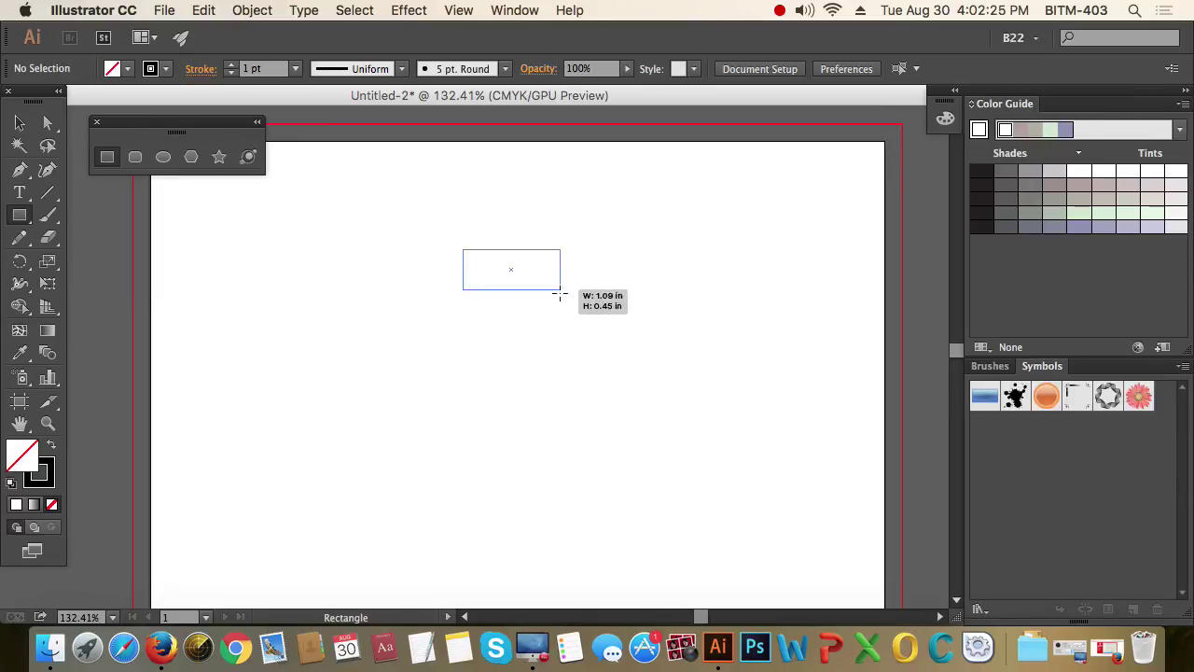
left_click_drag(632, 354, 624, 351)
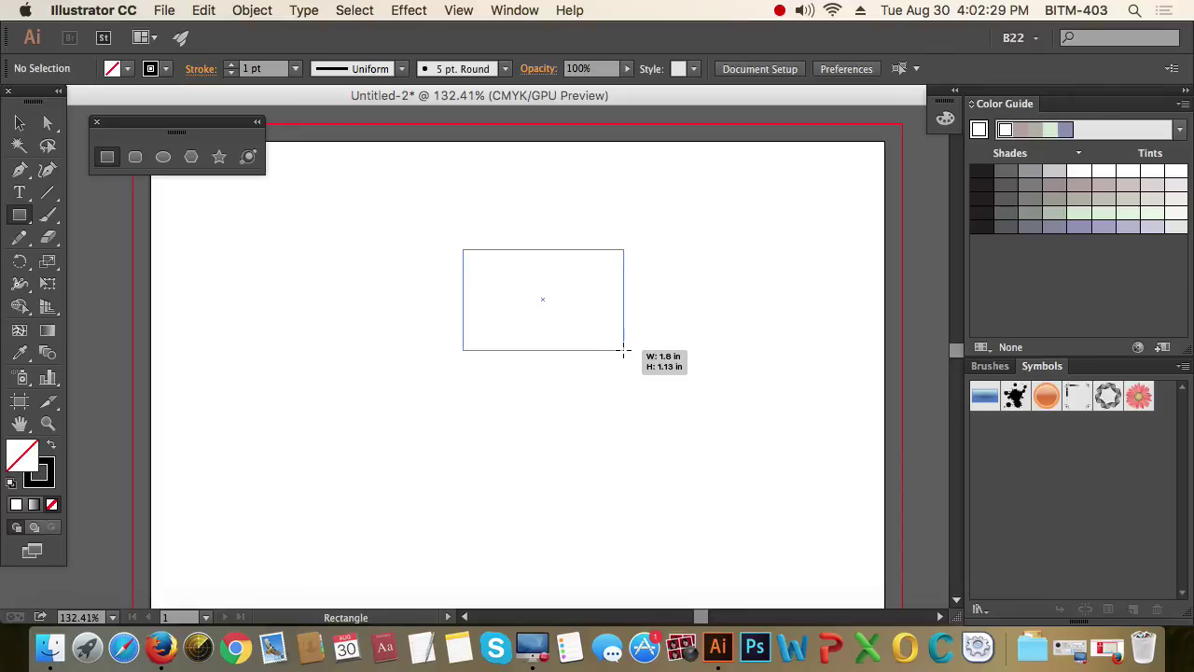
mouse_move(624, 350)
left_mouse_down()
mouse_move(687, 355)
mouse_move(618, 356)
mouse_move(615, 341)
mouse_move(650, 346)
mouse_move(625, 355)
left_mouse_up()
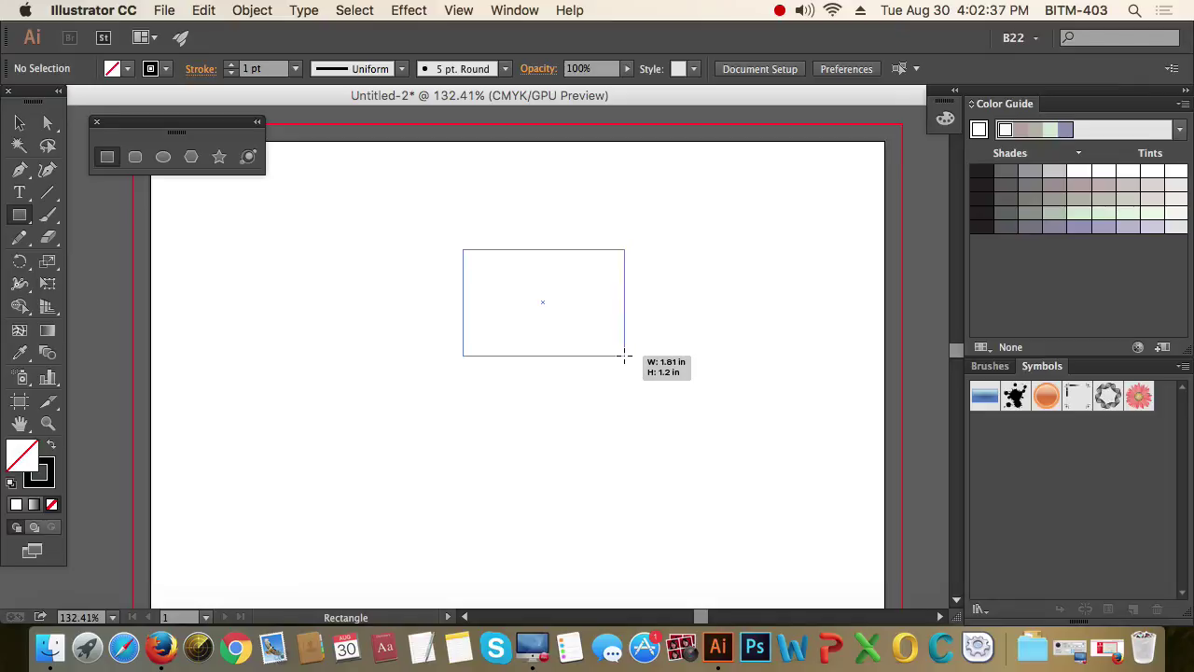
mouse_move(624, 355)
left_mouse_down()
mouse_move(517, 269)
mouse_move(516, 239)
mouse_move(511, 256)
mouse_move(349, 341)
mouse_move(312, 339)
left_mouse_up()
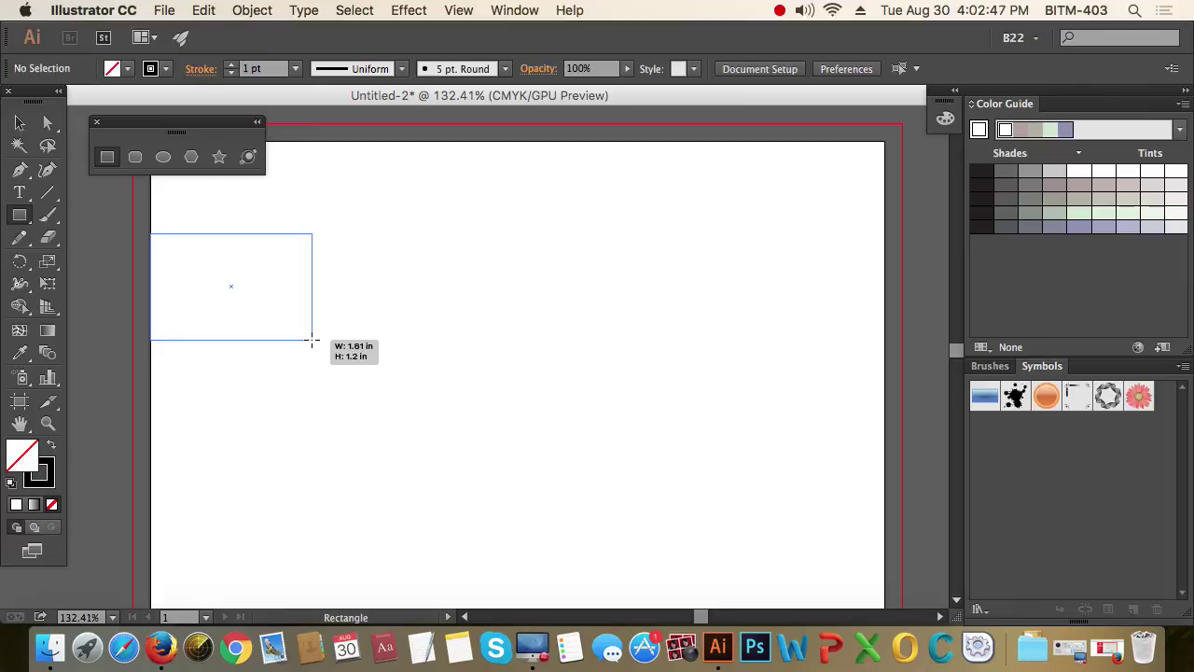
mouse_move(311, 340)
left_mouse_down()
mouse_move(457, 413)
mouse_move(448, 485)
mouse_move(357, 414)
mouse_move(395, 434)
mouse_move(443, 400)
mouse_move(898, 282)
mouse_move(874, 326)
mouse_move(882, 308)
mouse_move(800, 311)
mouse_move(886, 309)
mouse_move(787, 370)
mouse_move(640, 405)
mouse_move(535, 407)
mouse_move(502, 461)
mouse_move(411, 499)
left_mouse_up()
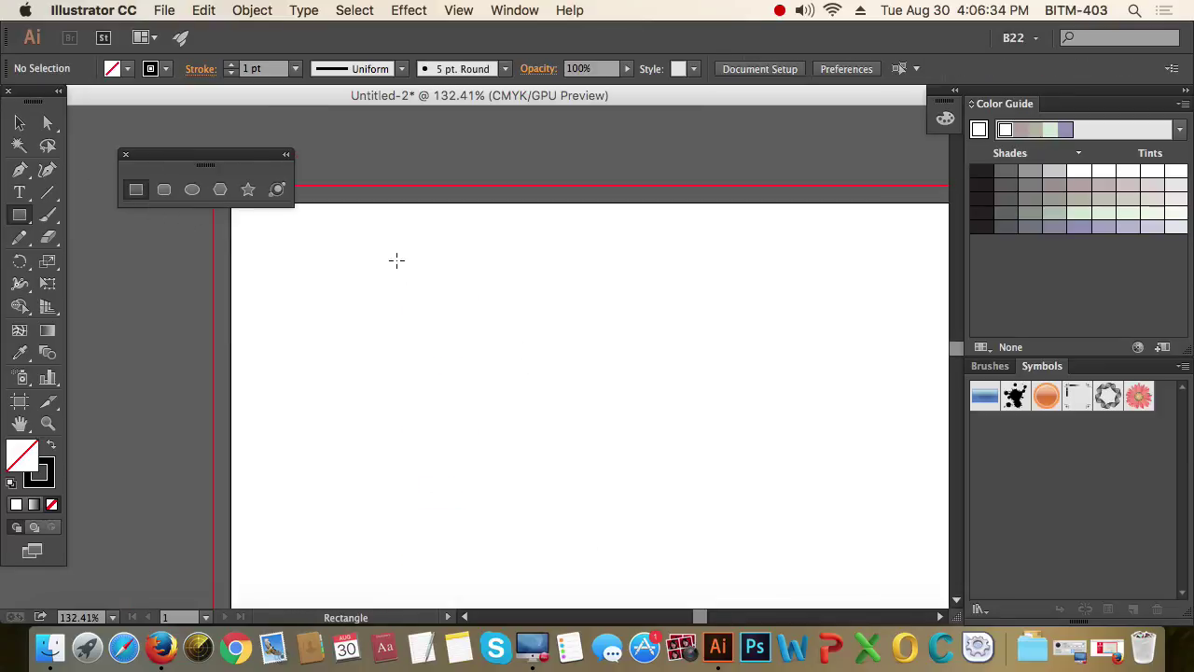
mouse_move(445, 309)
left_mouse_down()
mouse_move(551, 400)
mouse_move(627, 442)
left_mouse_up()
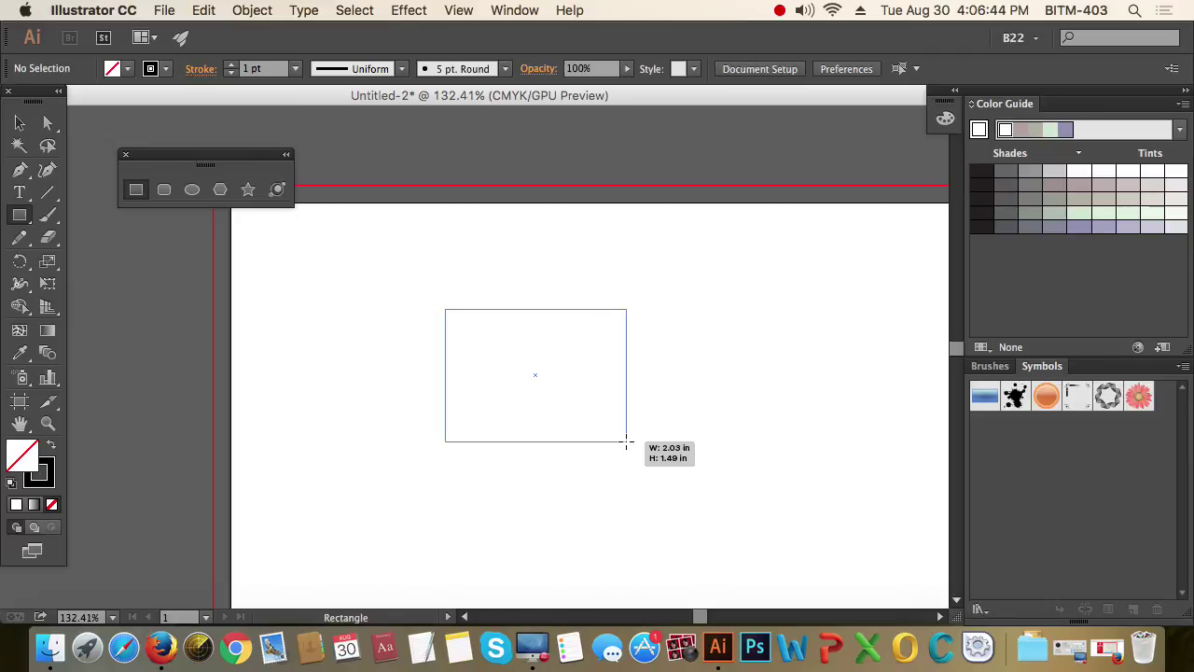
left_click_drag(627, 443, 549, 375)
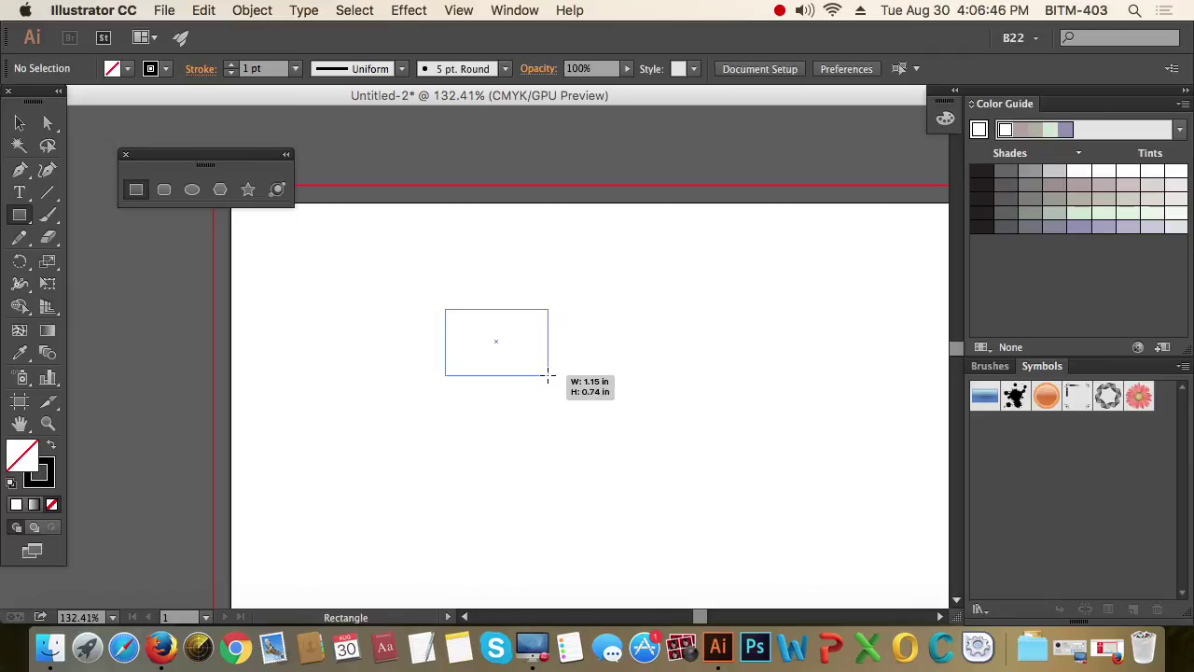
key("alt")
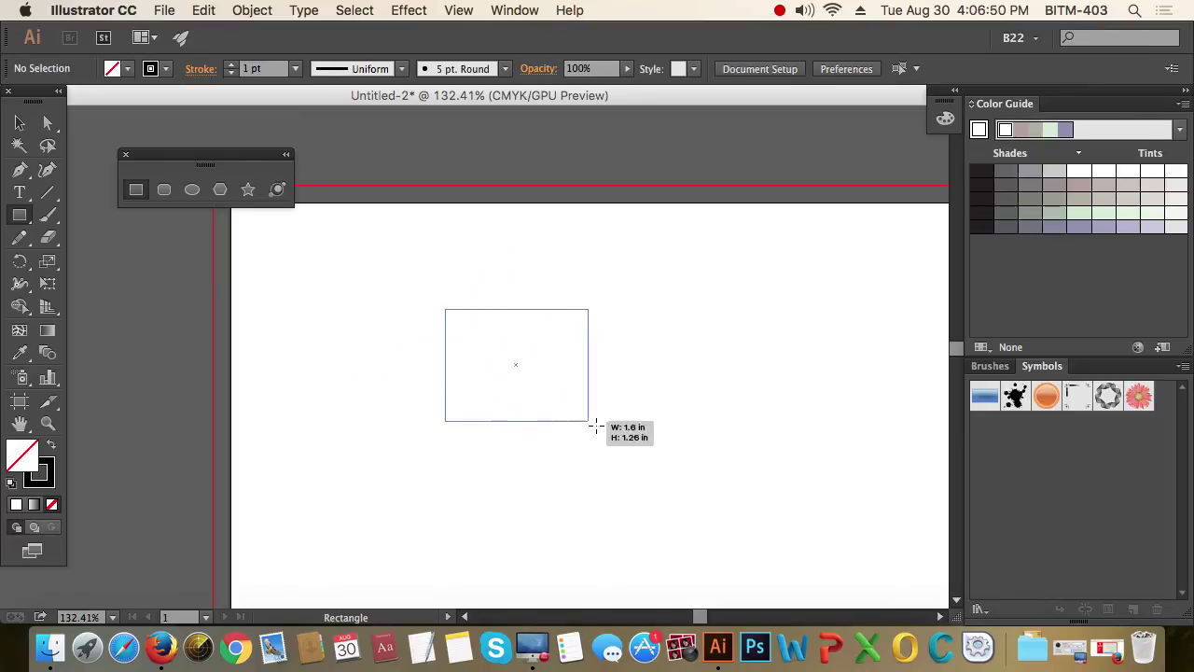
mouse_move(548, 376)
left_mouse_down()
mouse_move(636, 449)
mouse_move(495, 354)
mouse_move(533, 382)
left_mouse_up()
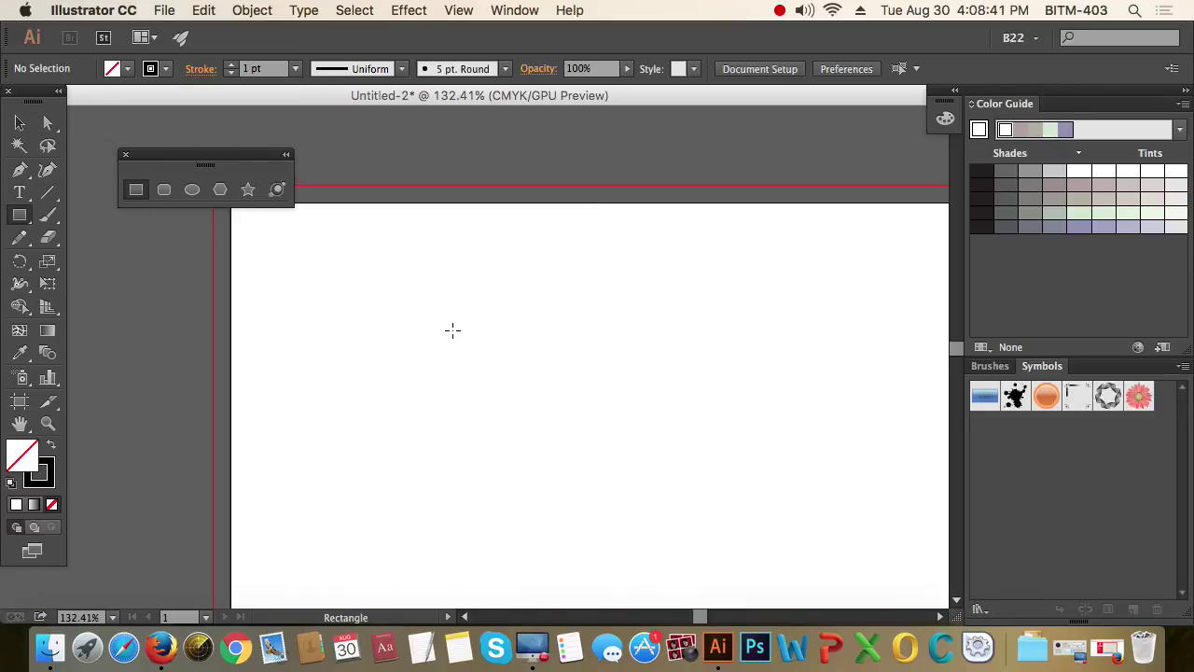
mouse_move(402, 298)
left_mouse_down()
mouse_move(520, 377)
mouse_move(467, 350)
mouse_move(483, 382)
left_mouse_up()
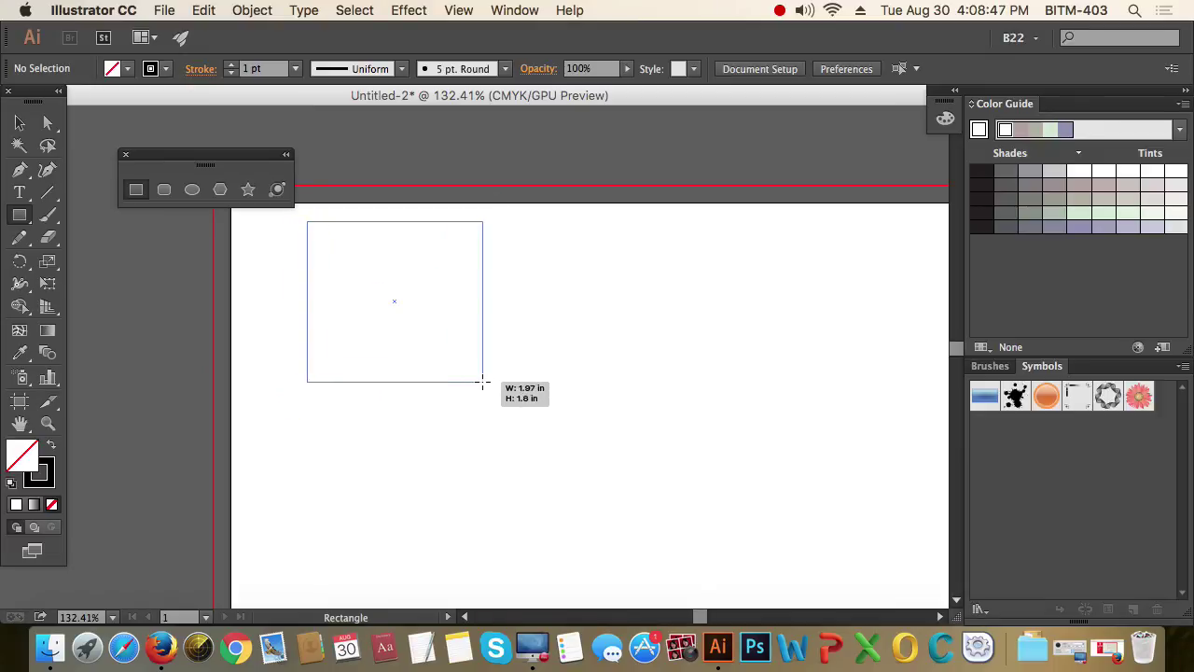
key("alt")
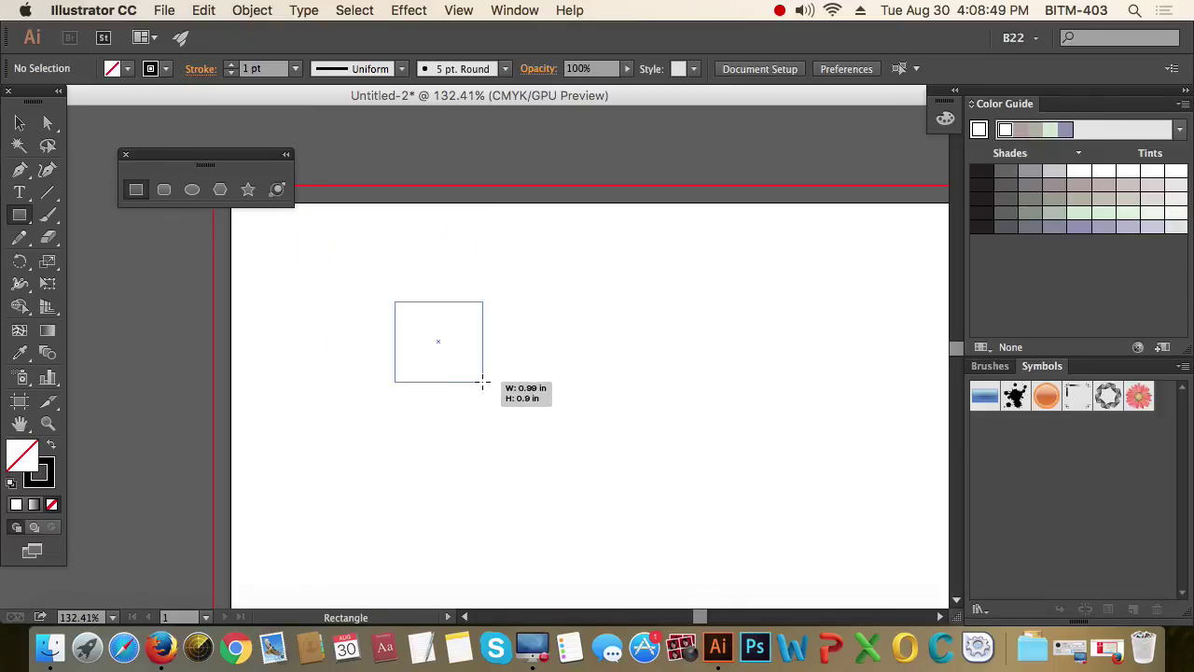
mouse_move(483, 381)
left_mouse_down()
mouse_move(488, 391)
mouse_move(431, 453)
mouse_move(405, 544)
mouse_move(792, 370)
mouse_move(699, 413)
mouse_move(419, 328)
mouse_move(560, 466)
mouse_move(434, 365)
mouse_move(410, 337)
mouse_move(621, 522)
mouse_move(377, 364)
mouse_move(604, 507)
mouse_move(480, 386)
mouse_move(629, 533)
mouse_move(485, 389)
mouse_move(524, 455)
mouse_move(605, 509)
mouse_move(416, 329)
mouse_move(525, 395)
mouse_move(505, 372)
mouse_move(461, 349)
mouse_move(555, 445)
mouse_move(470, 382)
mouse_move(551, 458)
mouse_move(416, 352)
mouse_move(602, 494)
mouse_move(491, 402)
mouse_move(564, 476)
mouse_move(469, 373)
mouse_move(573, 493)
mouse_move(413, 349)
mouse_move(480, 419)
mouse_move(455, 397)
mouse_move(464, 370)
left_mouse_up()
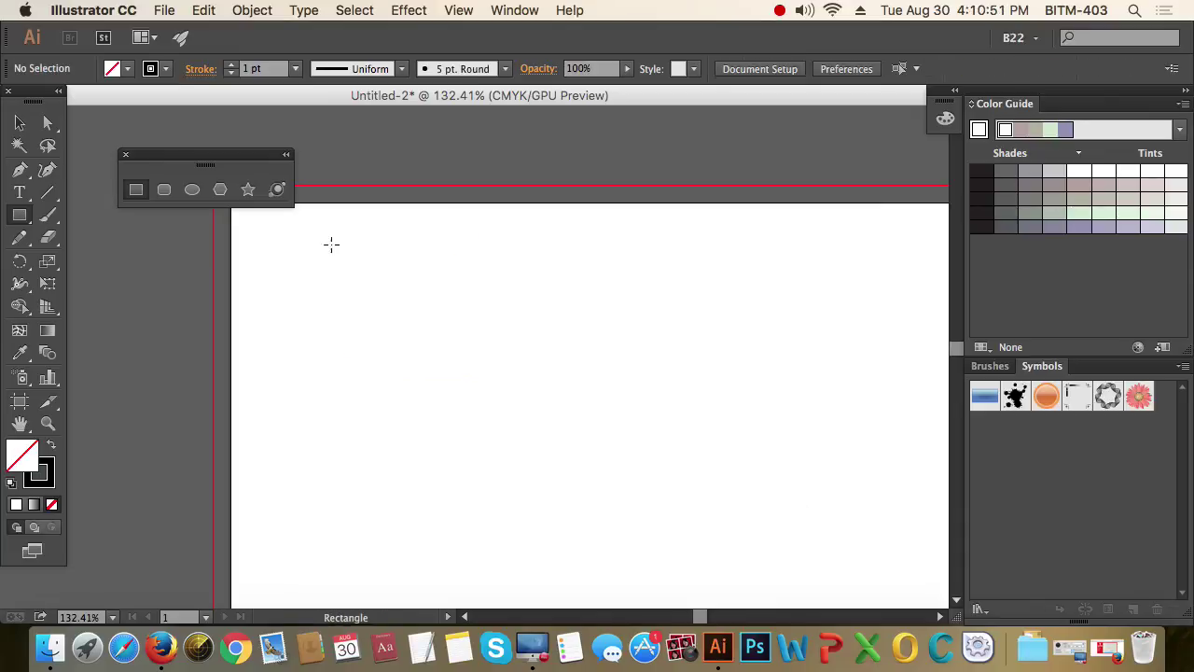
- Draw a rounded rectangle about 2.1 × 1.58 in with the Rounded Rectangle Tool
left_click(164, 190)
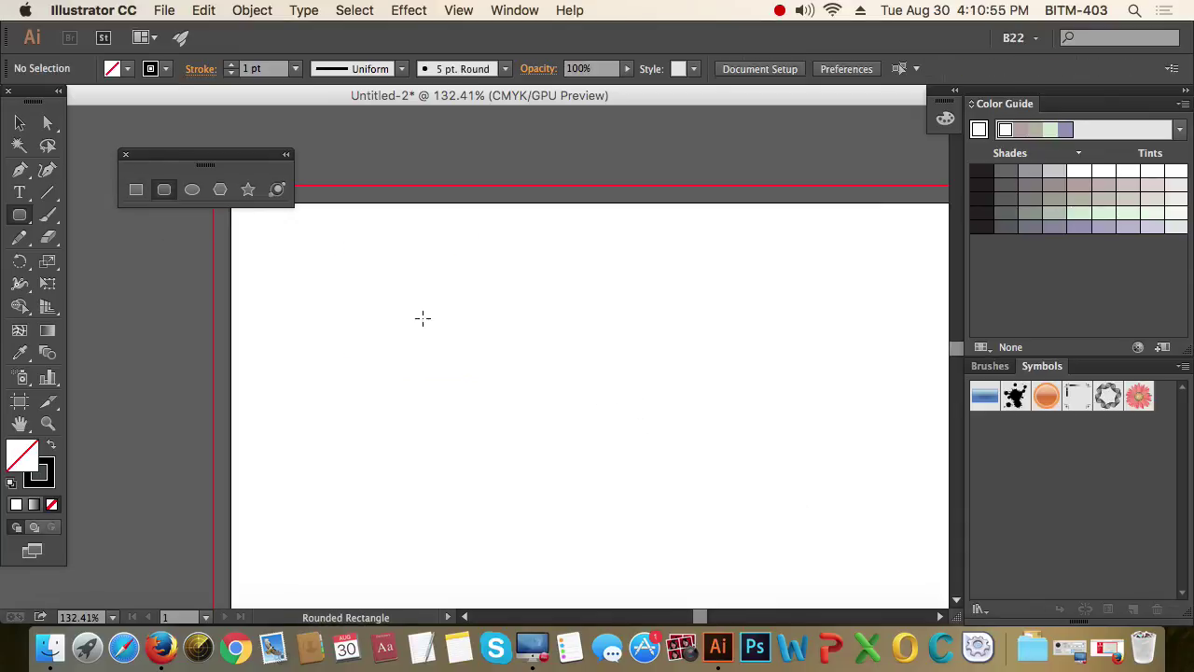
left_click_drag(402, 293, 504, 371)
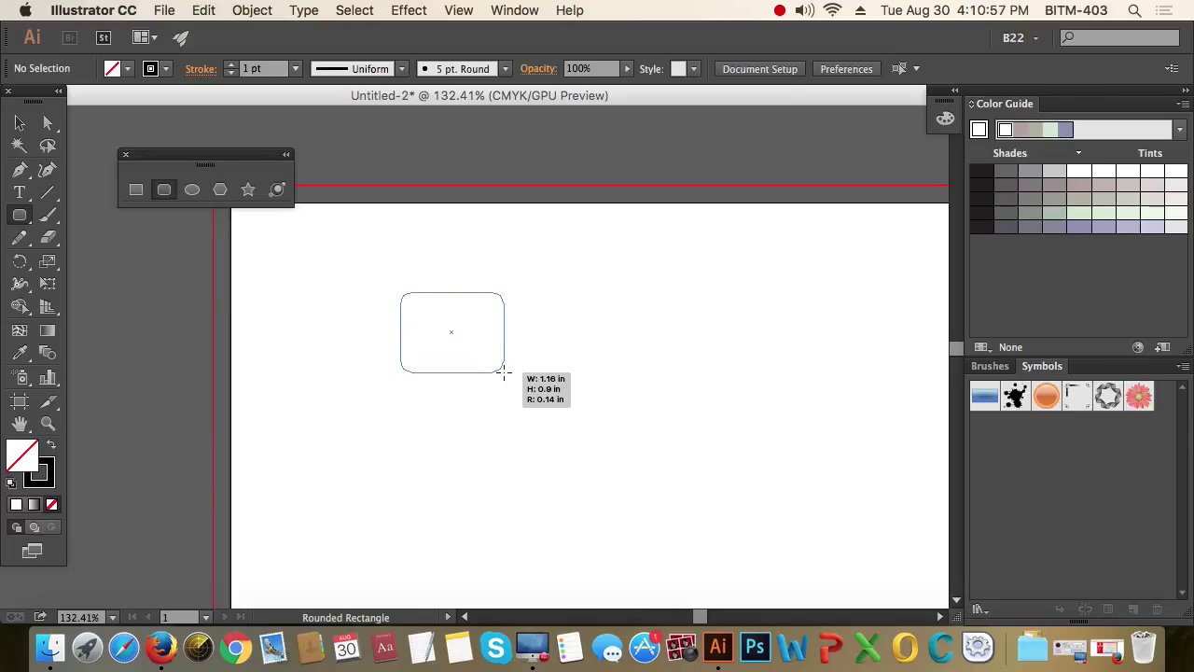
mouse_move(504, 372)
left_mouse_down()
mouse_move(576, 415)
mouse_move(594, 456)
mouse_move(588, 430)
left_mouse_up()
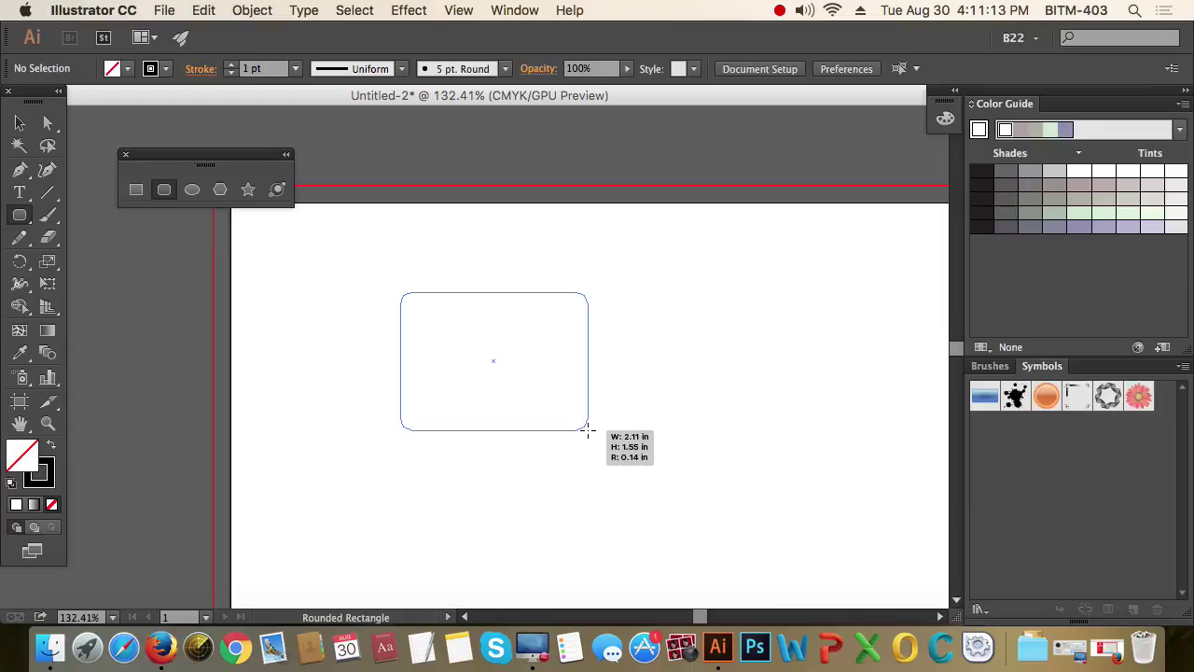
mouse_move(587, 430)
left_mouse_down()
mouse_move(563, 394)
mouse_move(586, 433)
left_mouse_up()
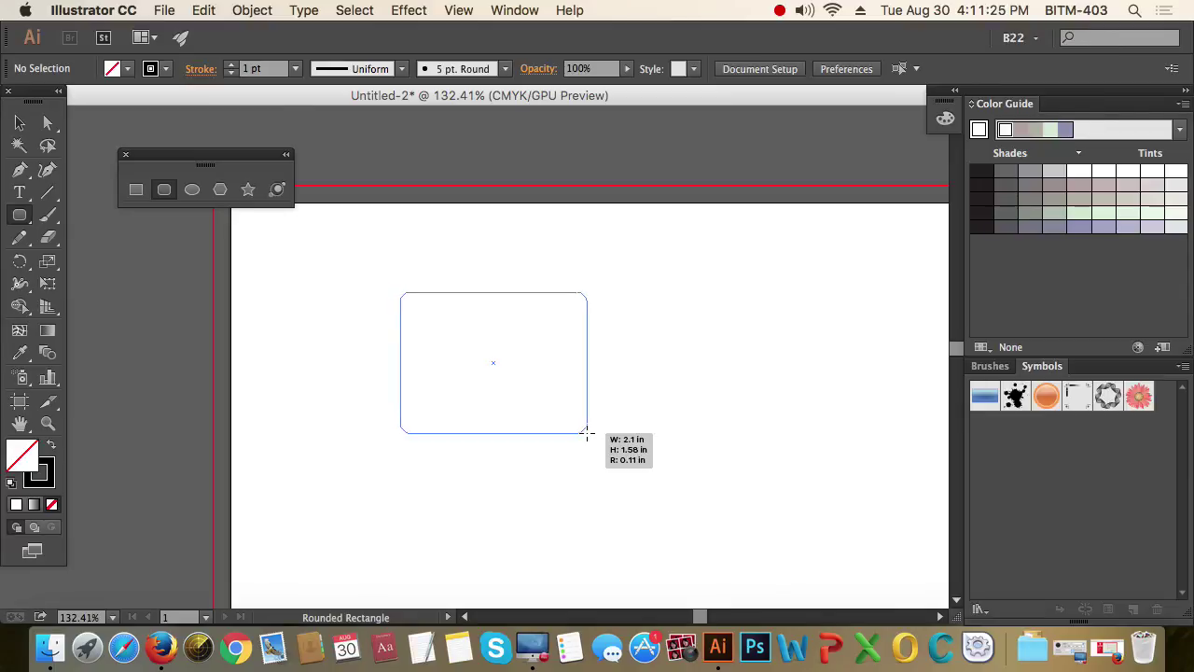
left_click_drag(586, 432, 585, 431)
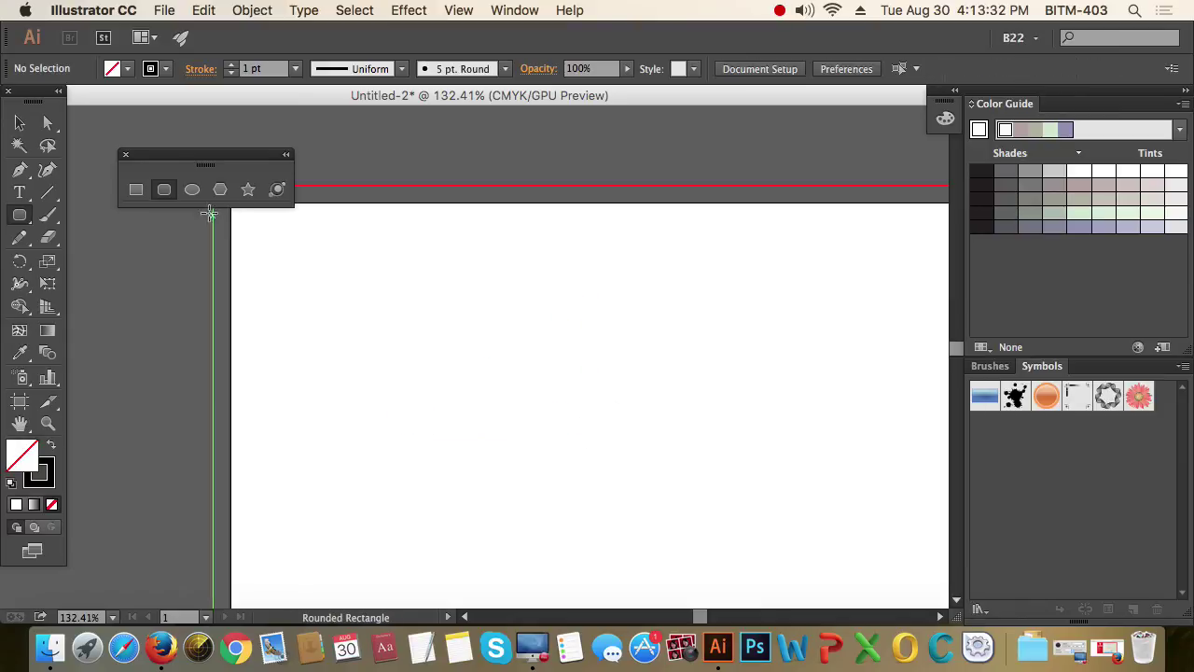
- Draw a polygon with the Polygon tool, using the arrow keys to add and remove sides
left_click(189, 190)
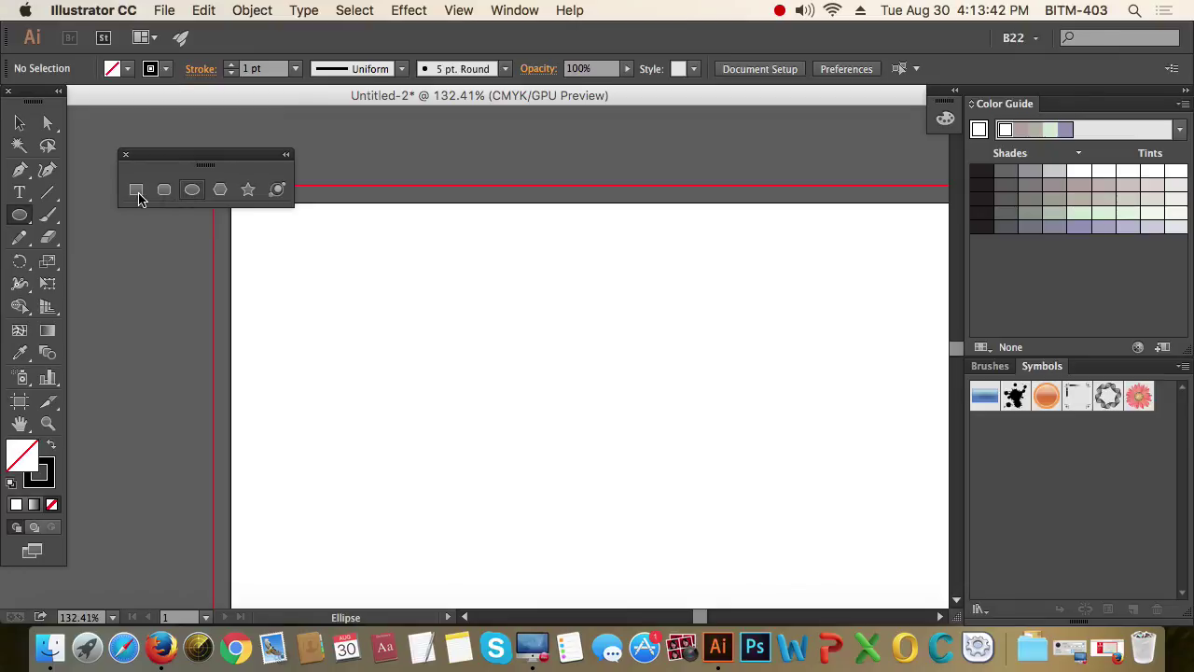
left_click(221, 190)
mouse_move(461, 328)
left_mouse_down()
mouse_move(566, 367)
mouse_move(570, 353)
mouse_move(566, 368)
left_mouse_up()
key("Up")
key("Up")
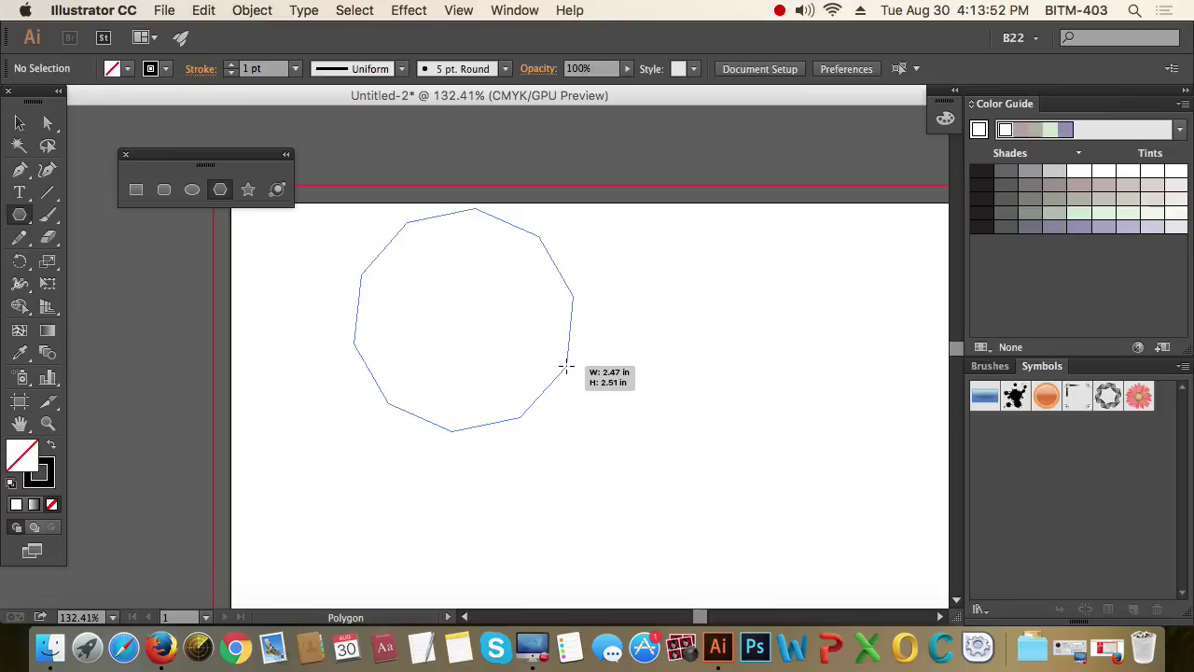
key("Up")
key("Up")
key("Up")
key("Down")
key("Down")
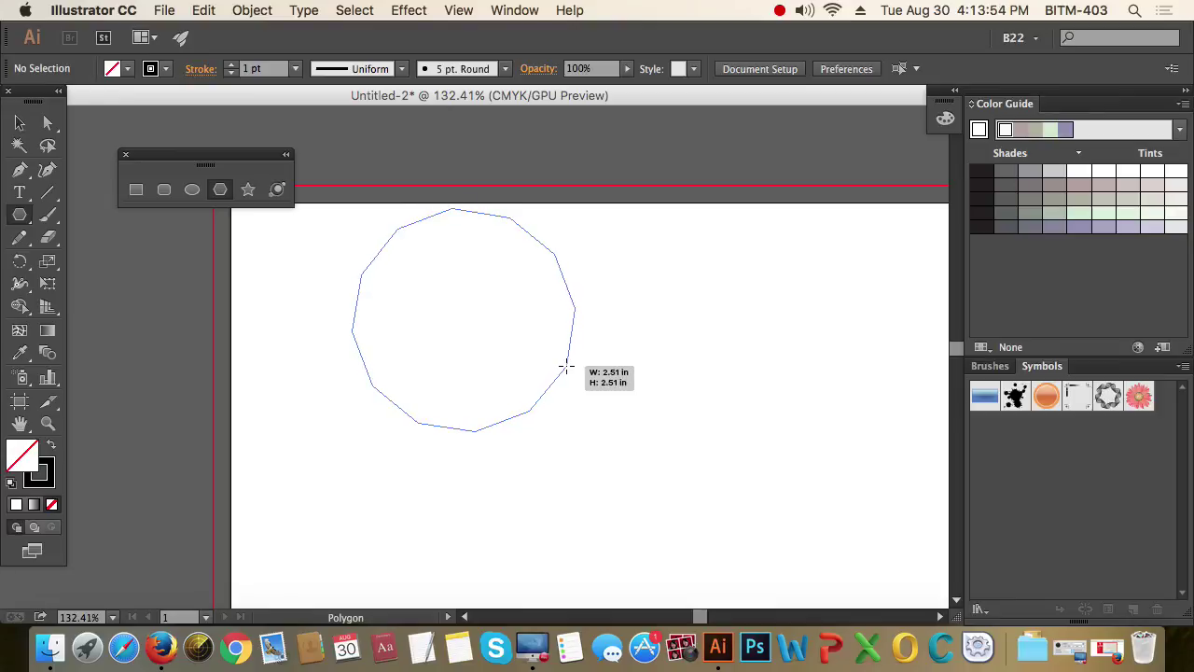
key("Down")
key("Down")
key("Down")
key("Down")
key("Down")
key("Down")
key("Down")
key("Down")
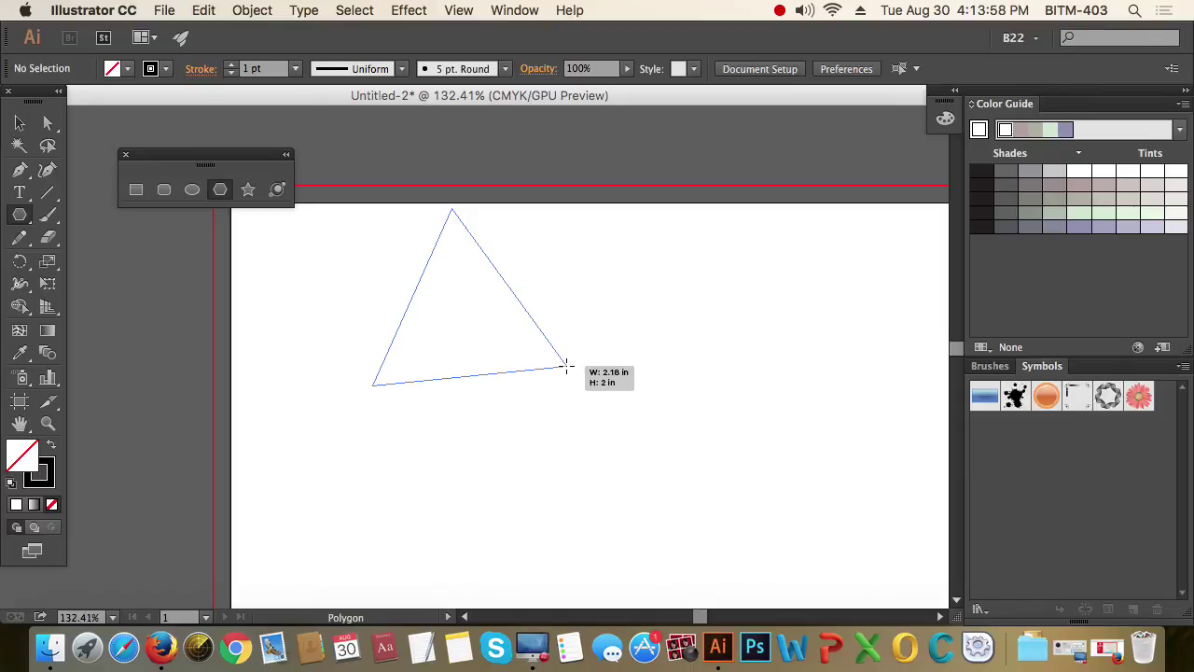
- Rotate the polygon while drawing and settle it at seven sides
left_click_drag(566, 366, 561, 376)
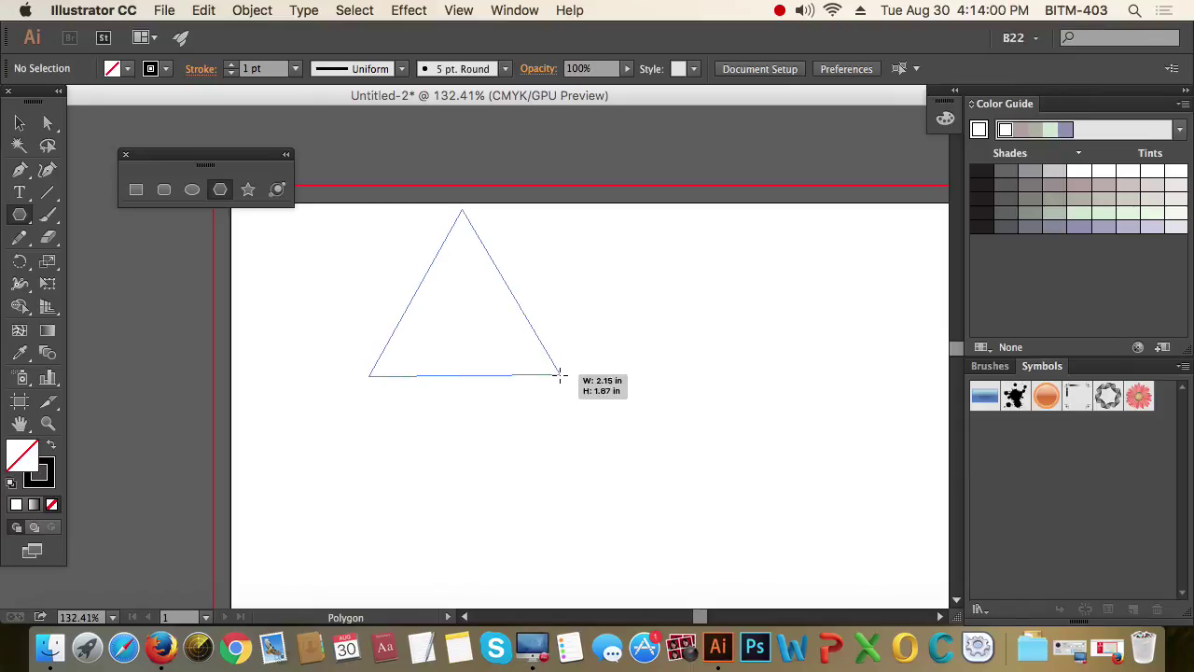
key("Up")
key("Up")
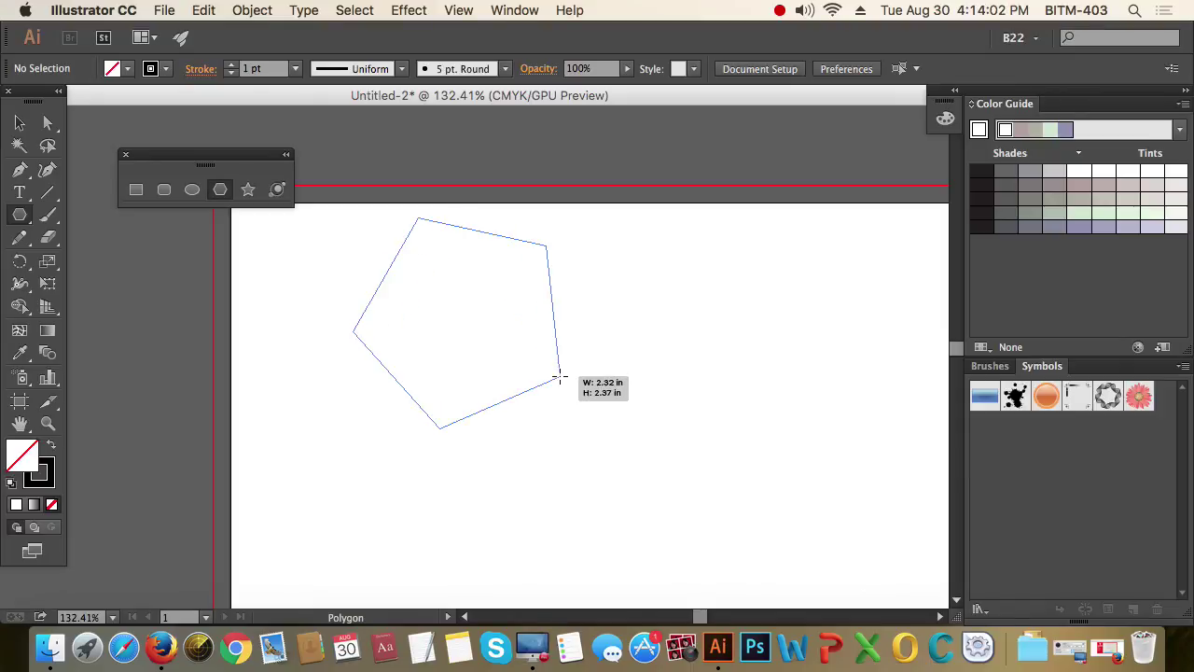
key("Up")
key("Up")
key("Up")
key("Up")
key("Up")
key("Up")
key("Up")
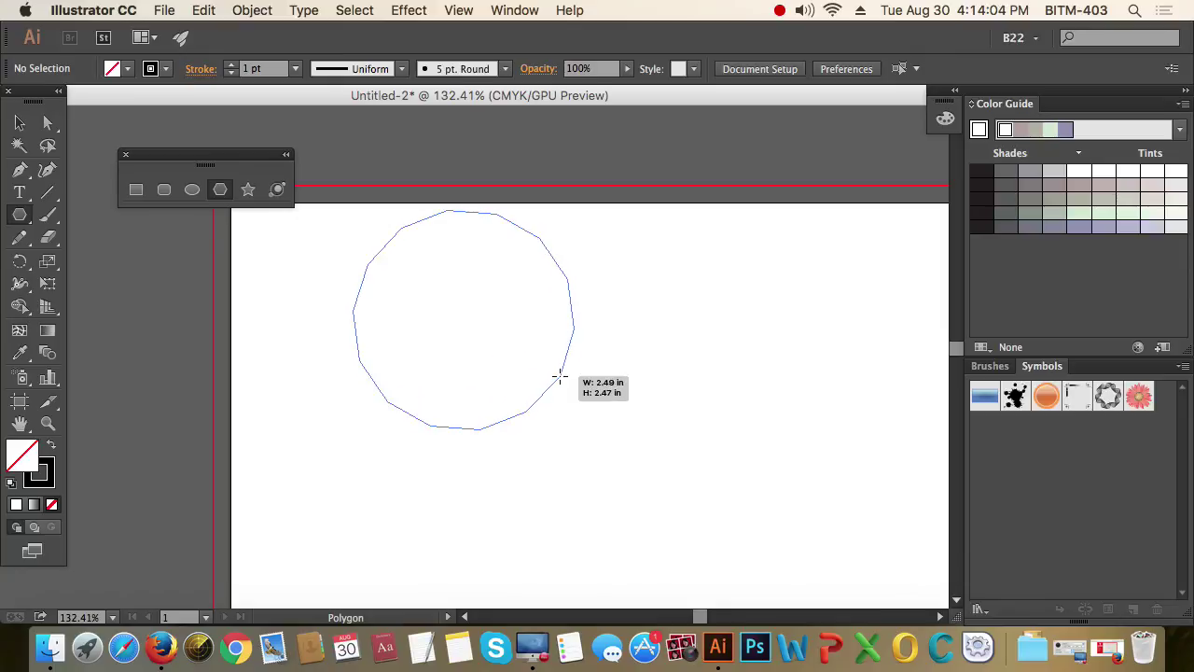
key("Up")
key("Up")
key("Down")
key("Down")
key("Down")
key("Down")
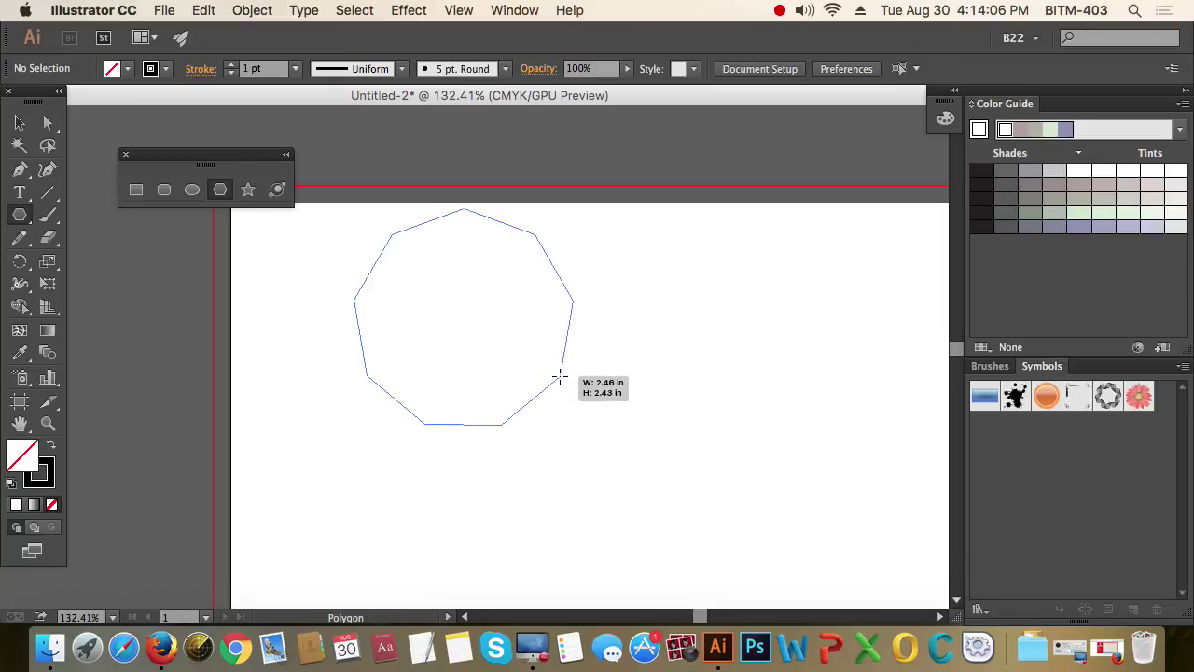
key("Down")
key("Down")
key("Down")
key("Down")
key("Down")
key("Down")
key("Up")
key("Up")
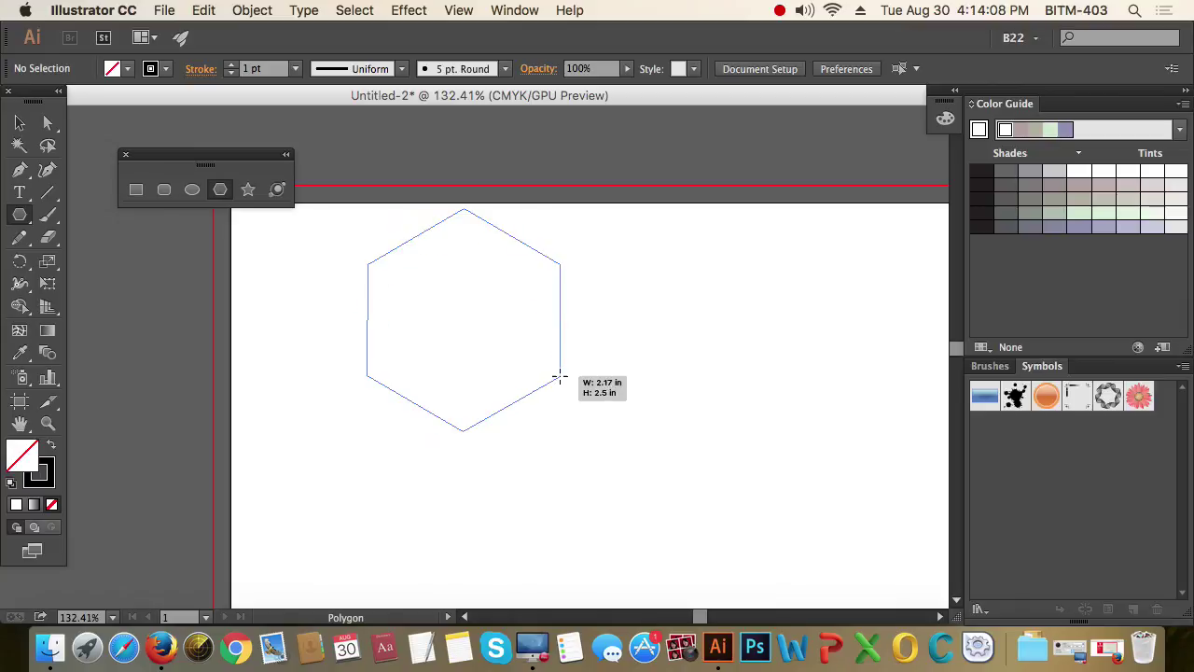
key("Up")
key("Up")
key("Up")
key("Up")
key("Up")
key("Down")
key("Down")
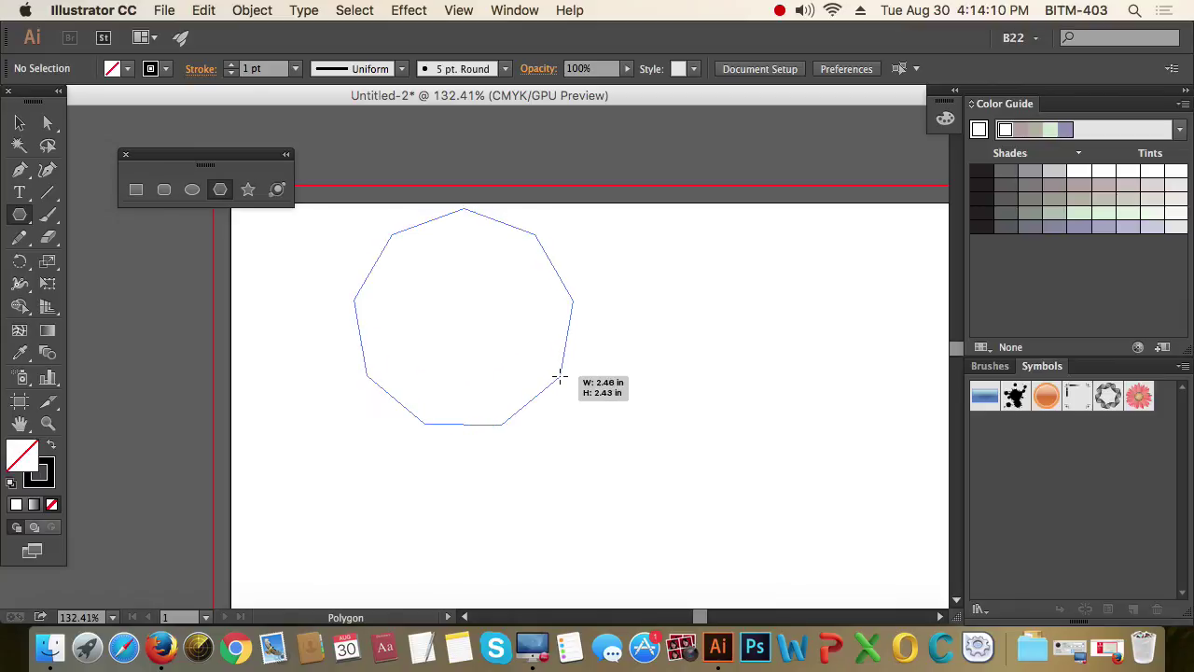
key("Down")
key("Down")
left_click_drag(560, 376, 559, 376)
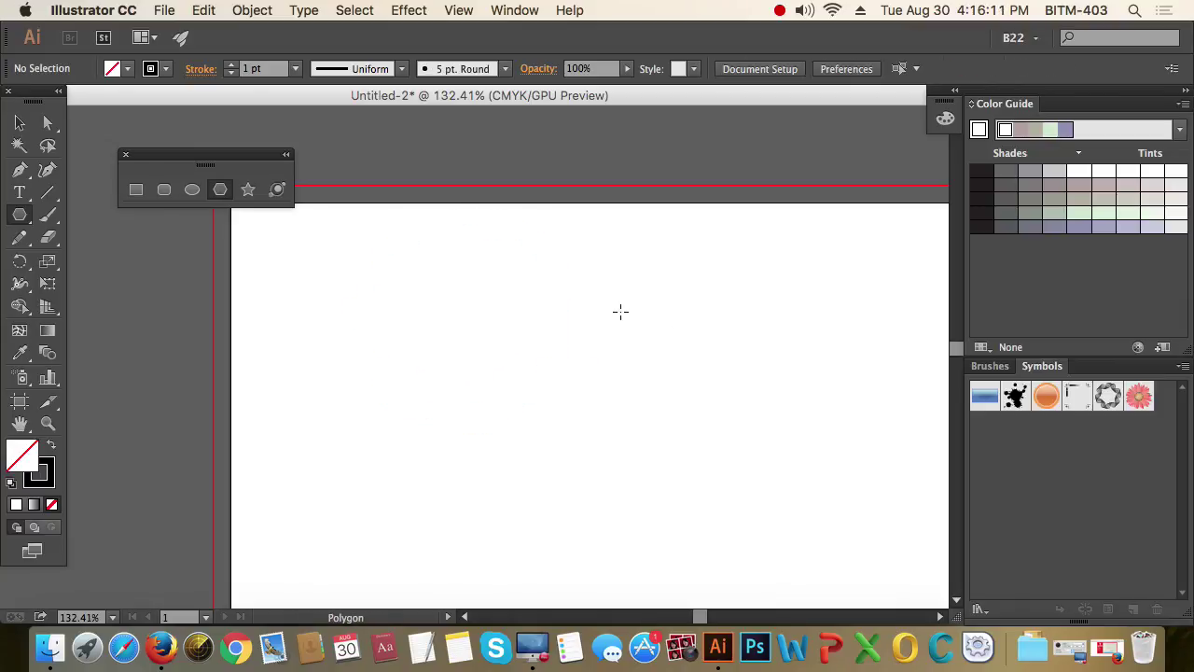
- Draw a trial star with the Star tool, then undo the three-point result
left_click(248, 190)
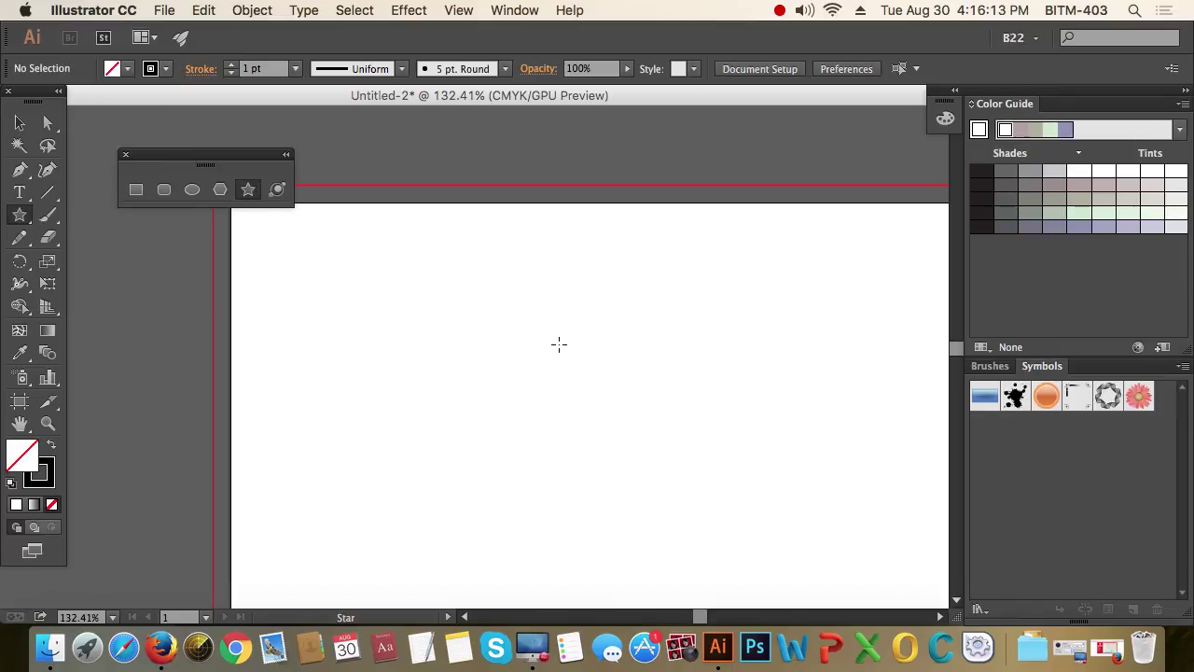
left_click_drag(558, 344, 578, 354)
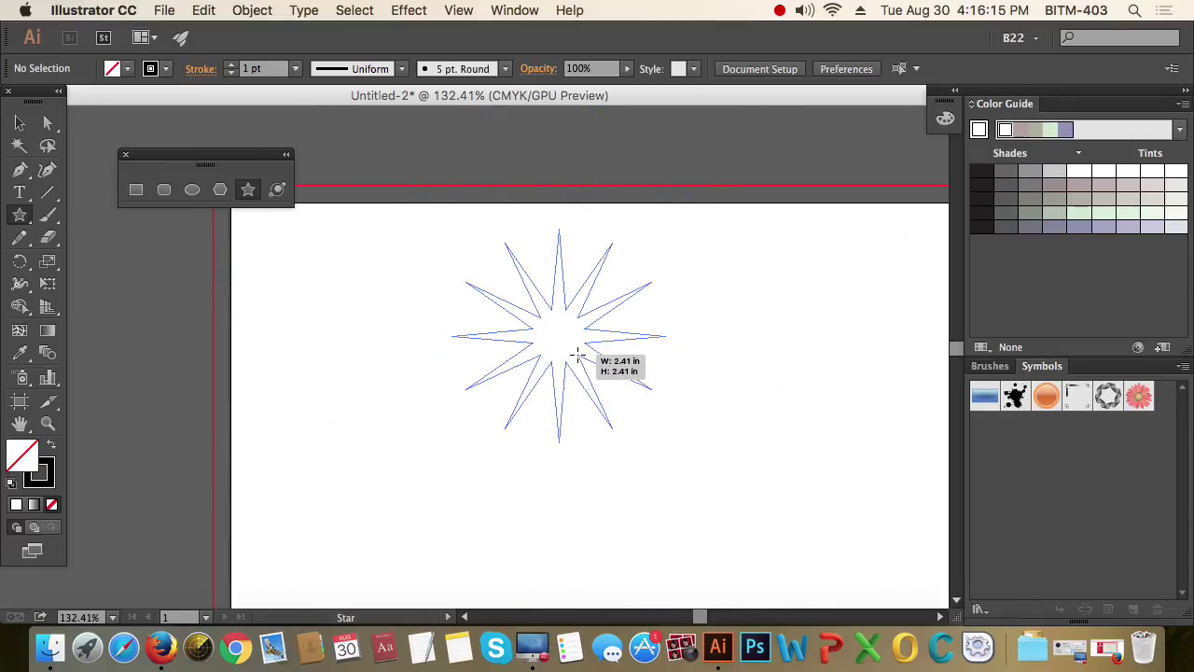
key("Up")
key("Up")
key("Up")
key("Up")
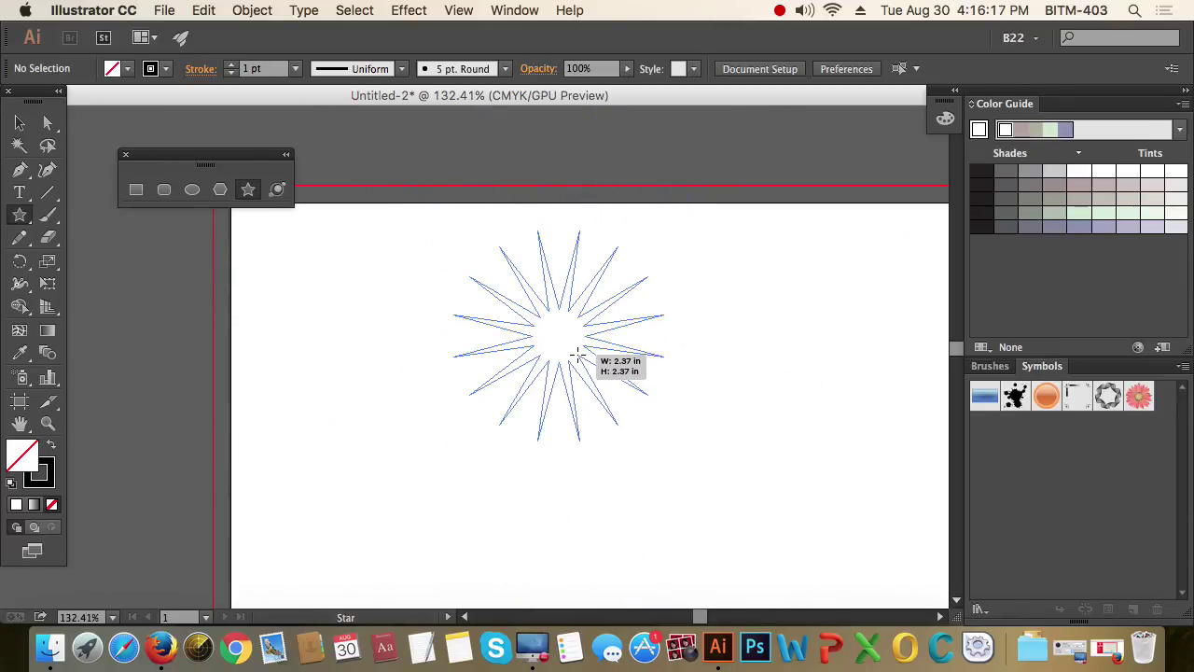
key("Down")
key("Down")
key("Down")
key("Down")
key("Down")
key("Down")
key("Down")
key("Down")
key("Down")
key("Down")
key("Down")
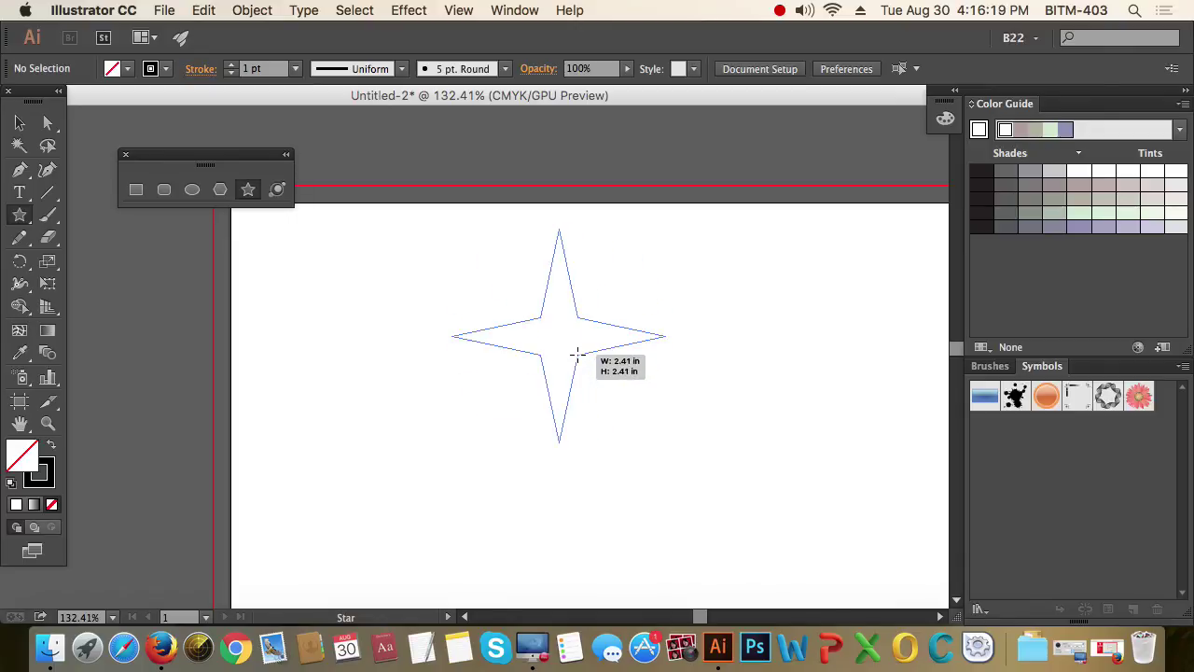
key("Down")
mouse_move(577, 354)
left_mouse_down()
mouse_move(652, 338)
mouse_move(778, 419)
mouse_move(586, 346)
left_mouse_up()
key("super+z")
- Draw a larger nine-pointed star, resizing it and sharpening its points while dragging
mouse_move(578, 404)
left_mouse_down()
mouse_move(600, 435)
mouse_move(580, 380)
left_mouse_up()
key("Up")
key("Up")
key("Up")
key("Up")
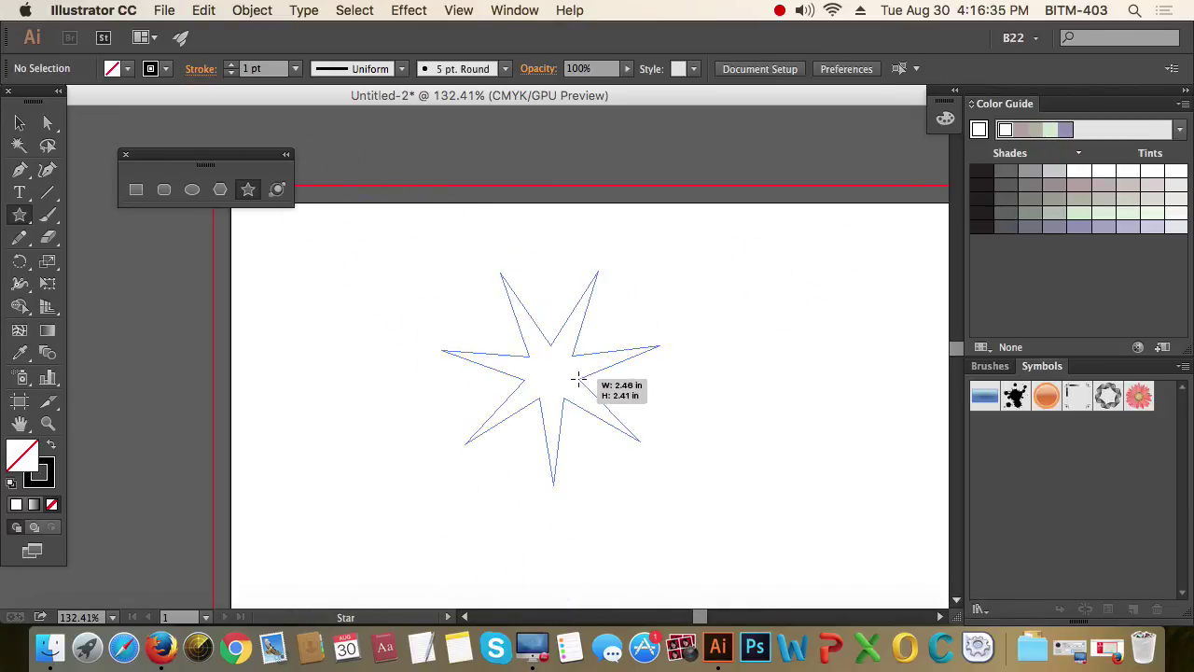
key("Up")
key("Up")
mouse_move(578, 377)
left_mouse_down()
mouse_move(640, 373)
mouse_move(607, 373)
mouse_move(610, 363)
mouse_move(571, 381)
left_mouse_up()
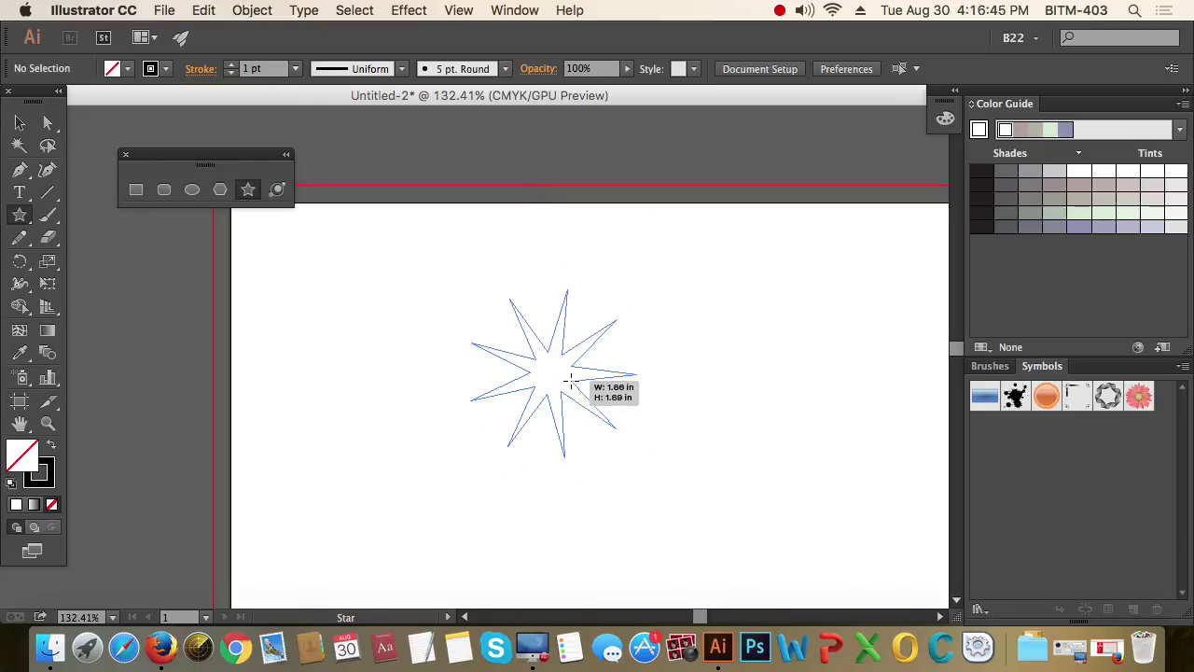
mouse_move(571, 381)
left_mouse_down()
mouse_move(552, 373)
mouse_move(894, 426)
mouse_move(550, 379)
mouse_move(807, 427)
mouse_move(575, 386)
mouse_move(688, 418)
mouse_move(563, 389)
mouse_move(690, 421)
mouse_move(597, 400)
mouse_move(672, 420)
left_mouse_up()
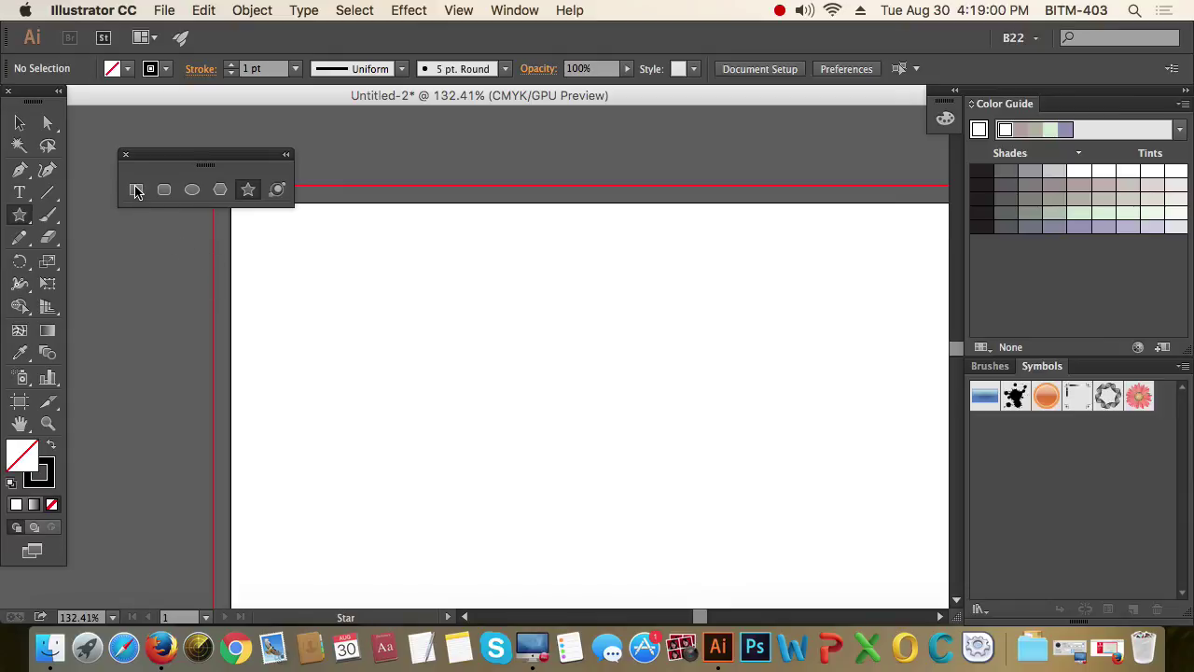
left_click(137, 191)
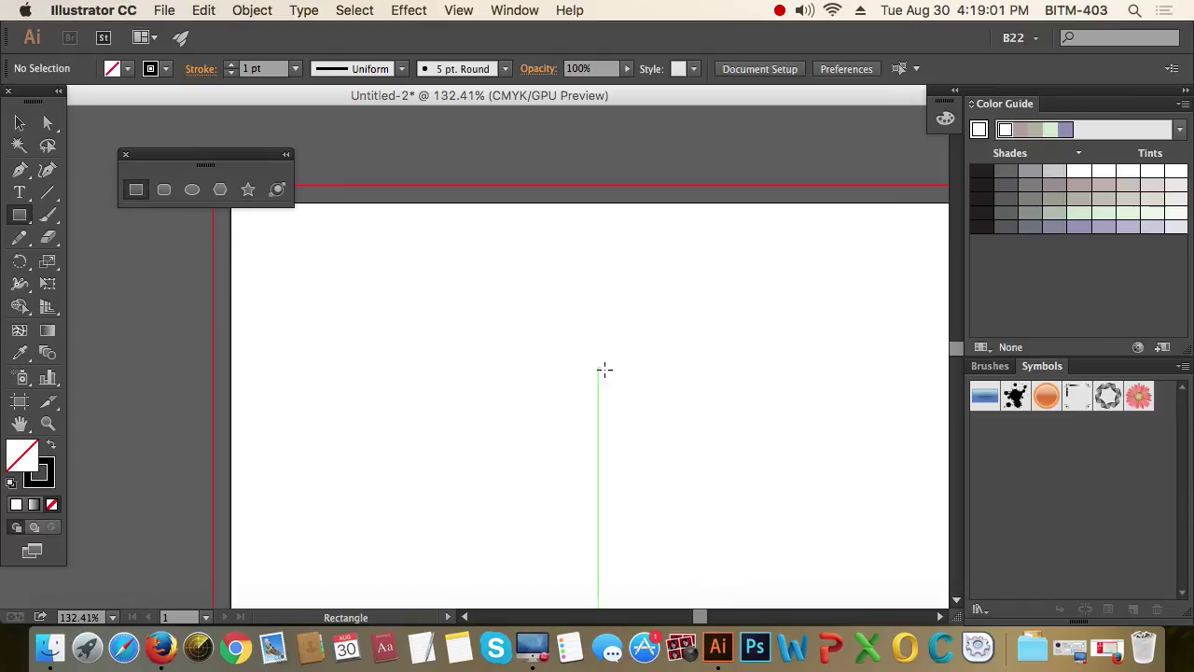
mouse_move(412, 310)
left_mouse_down()
mouse_move(506, 364)
mouse_move(585, 438)
left_mouse_up()
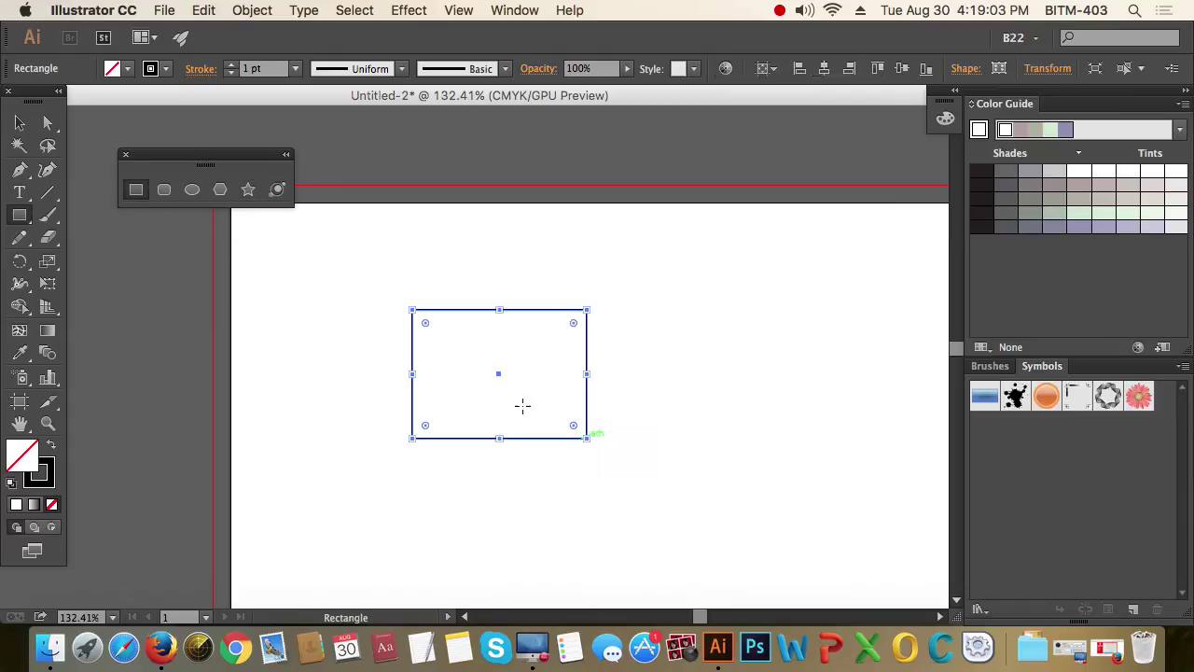
left_click(21, 124)
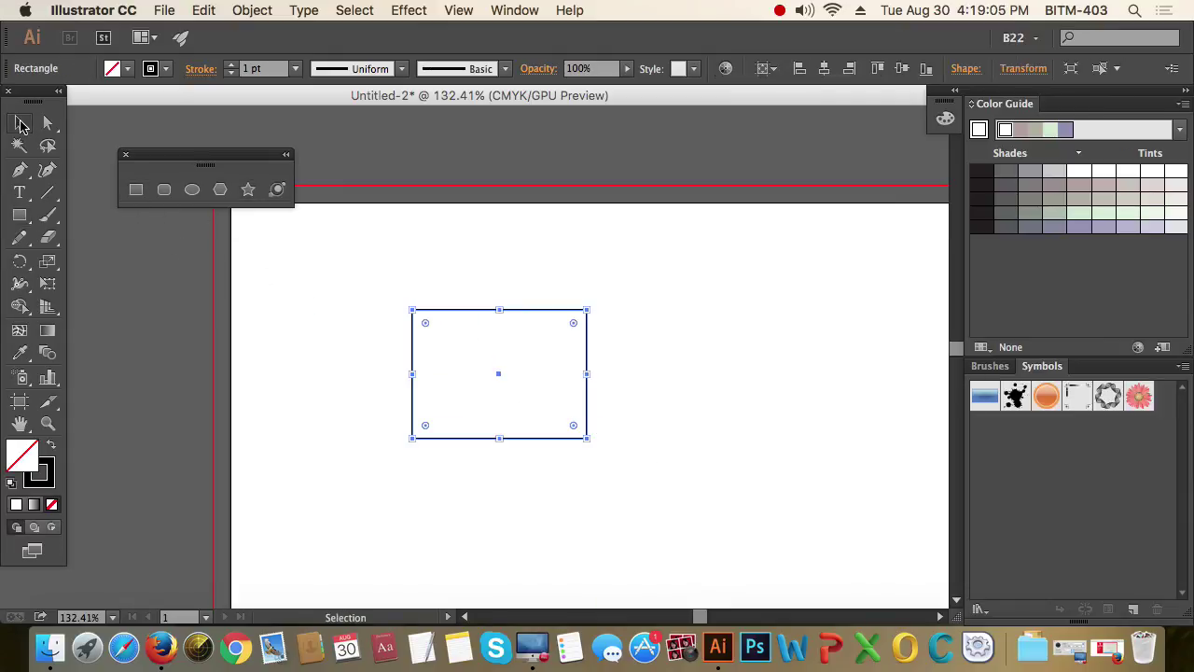
left_click(344, 283)
left_click_drag(382, 290, 425, 311)
left_click(426, 311)
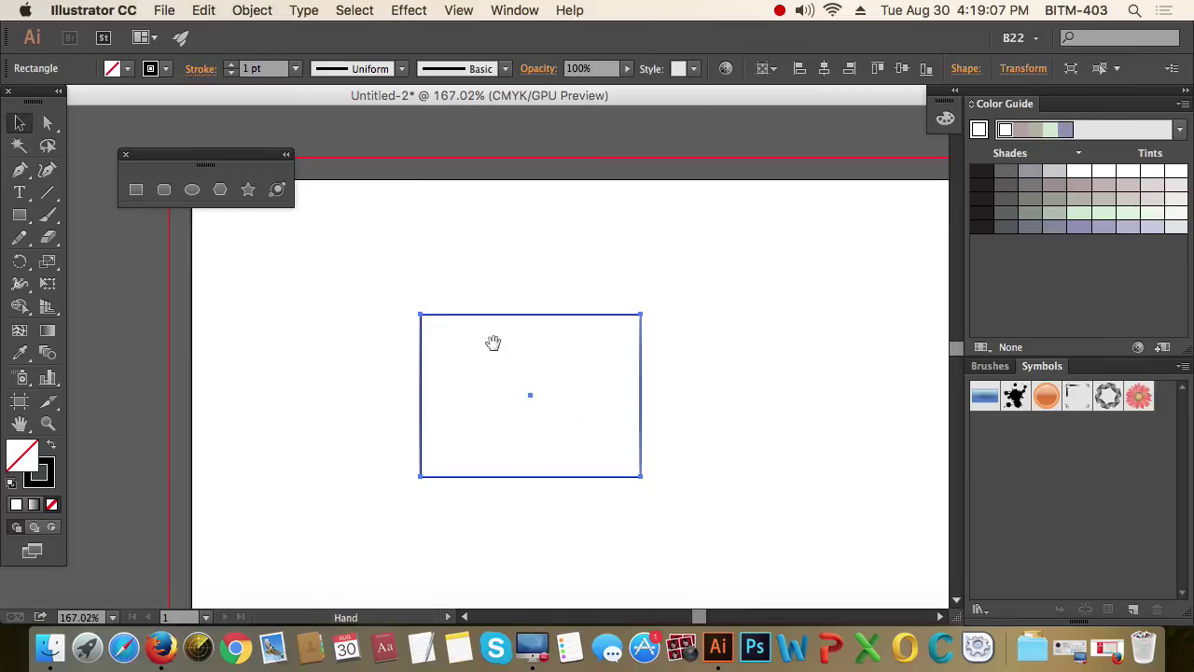
left_click(619, 403)
left_click_drag(620, 404, 635, 405)
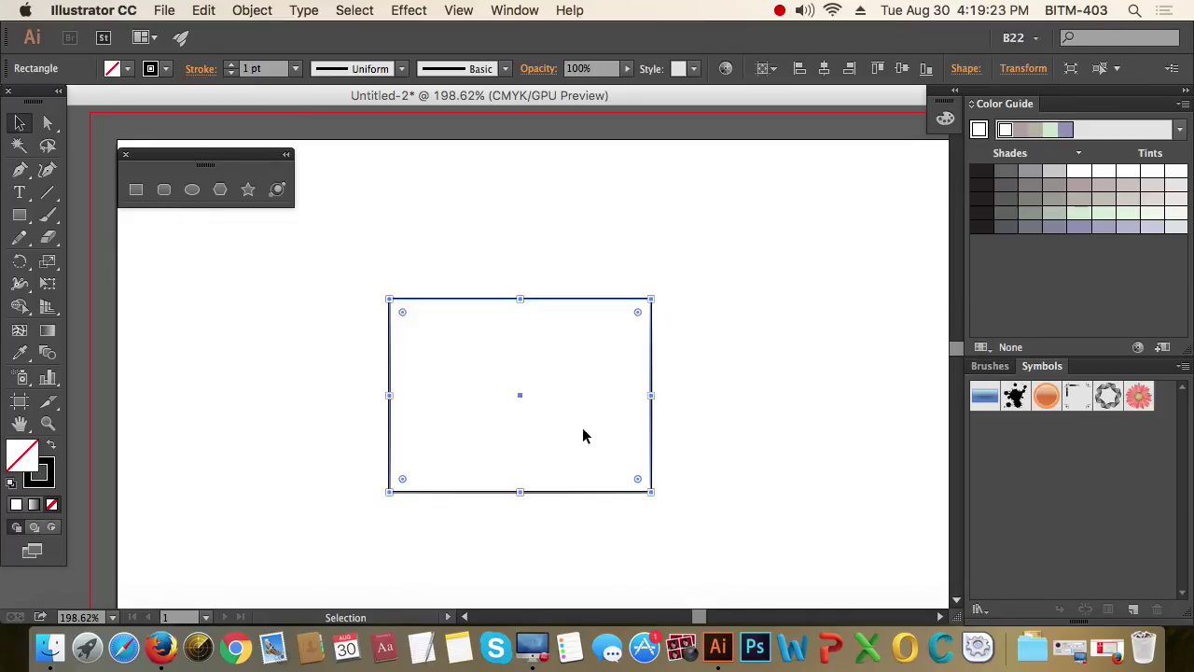
left_click_drag(637, 479, 610, 450)
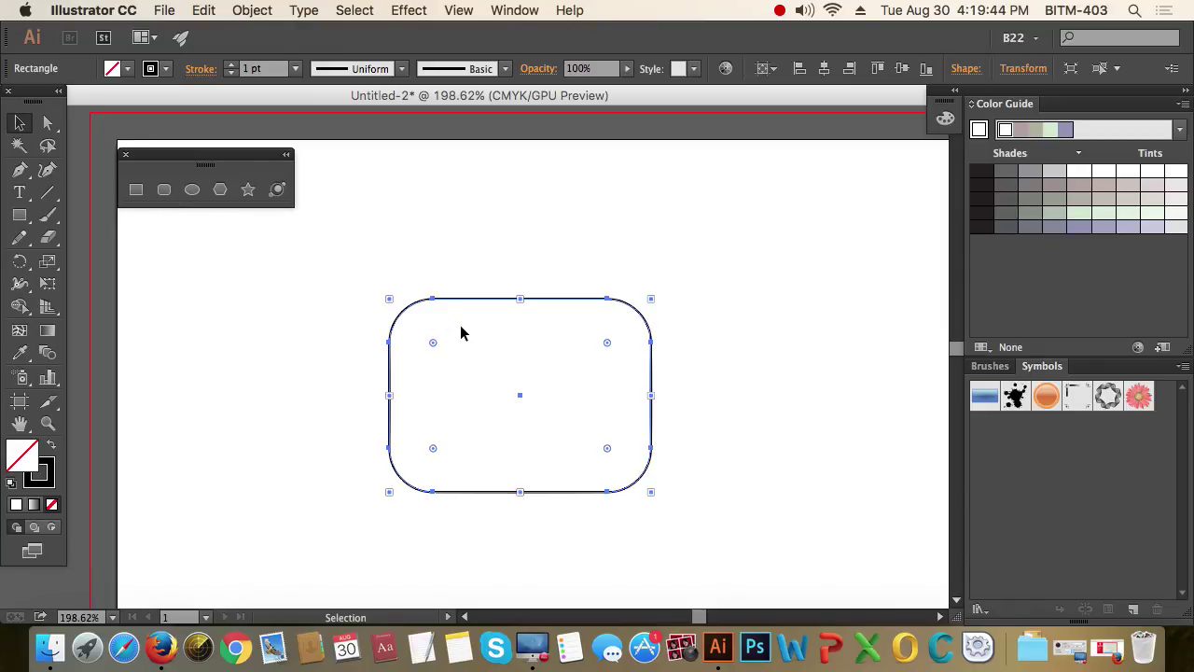
left_click_drag(433, 342, 408, 319)
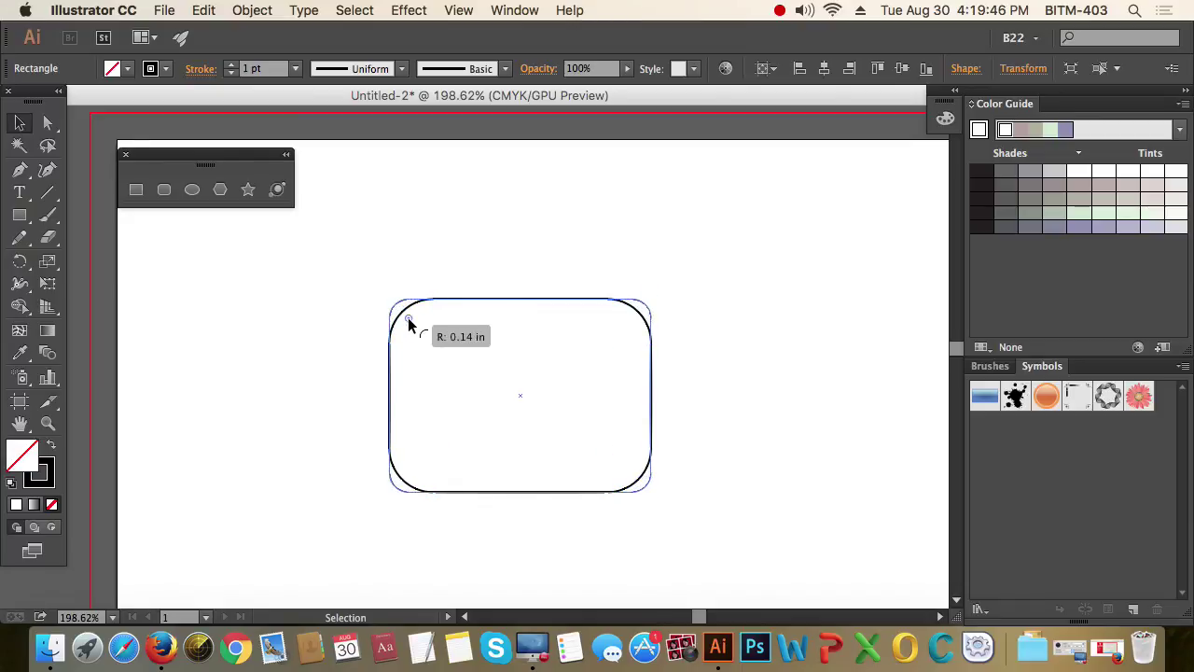
left_click(164, 191)
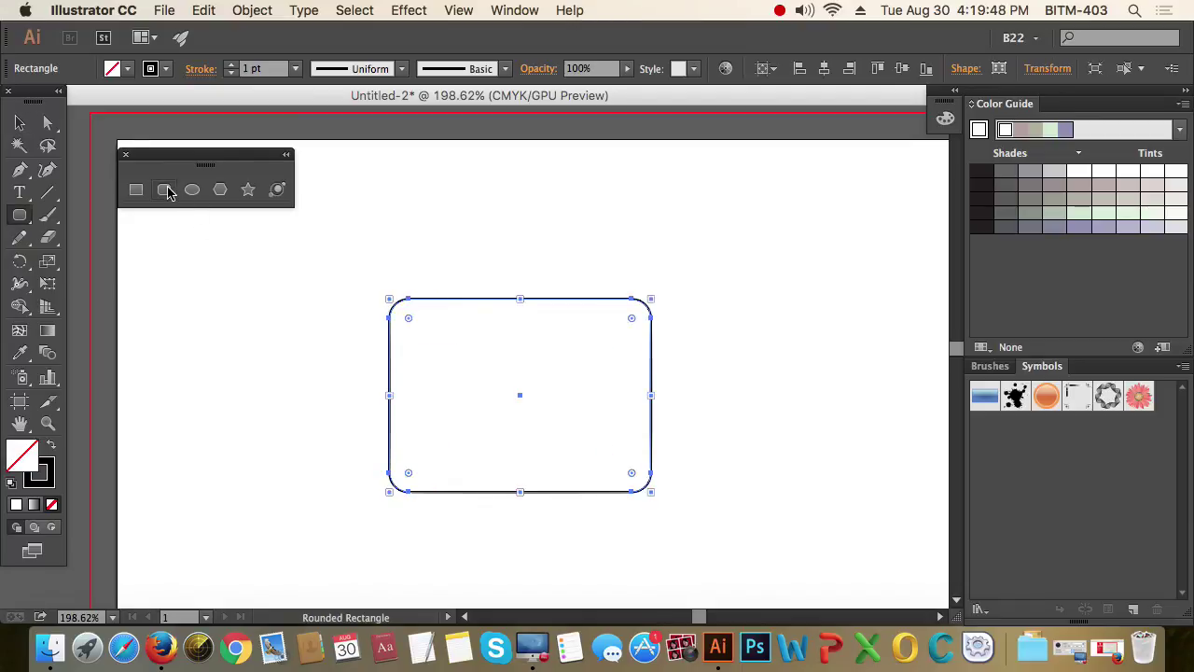
left_click_drag(768, 246, 904, 386)
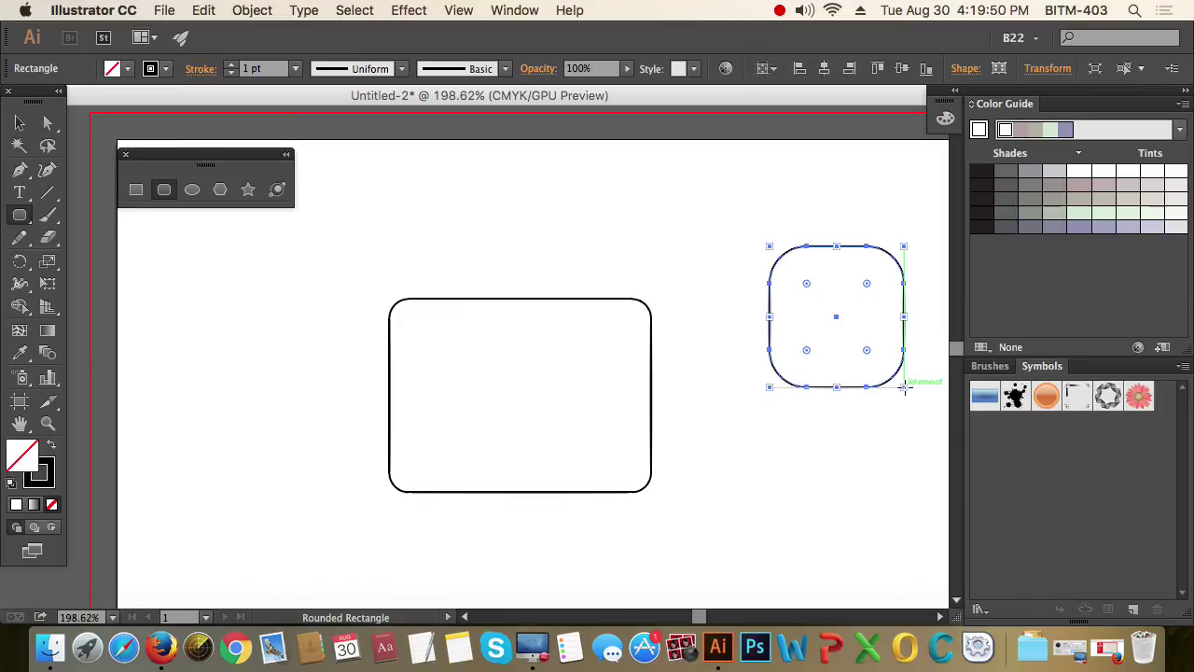
key("ctrl+z")
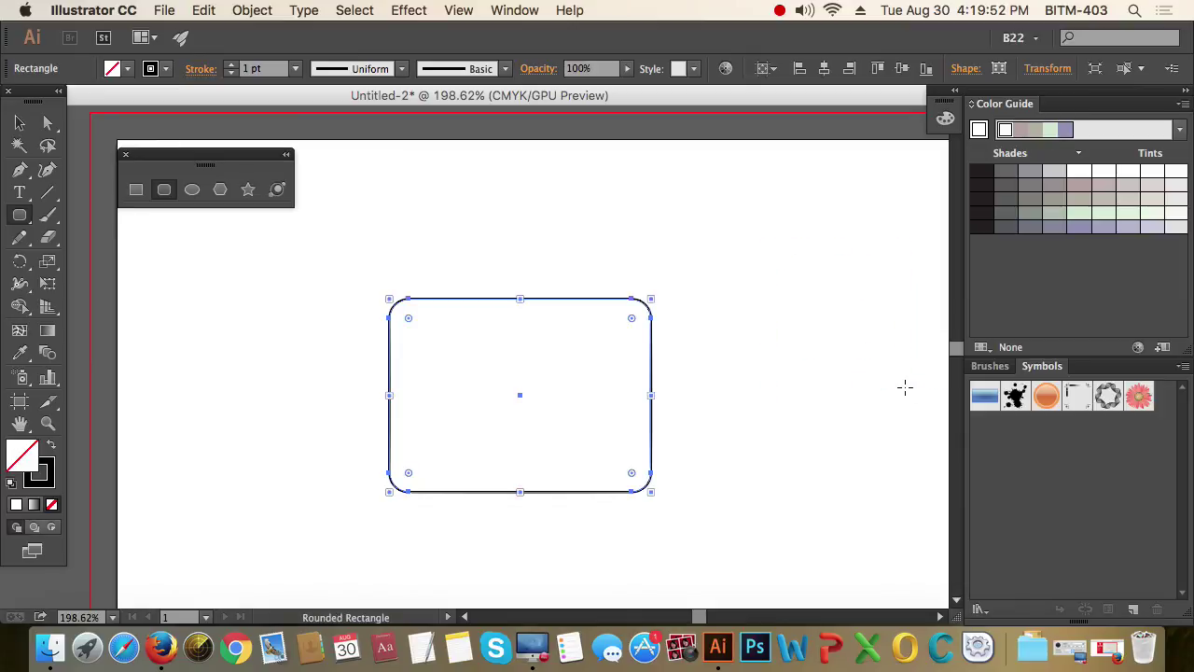
key("ctrl+z")
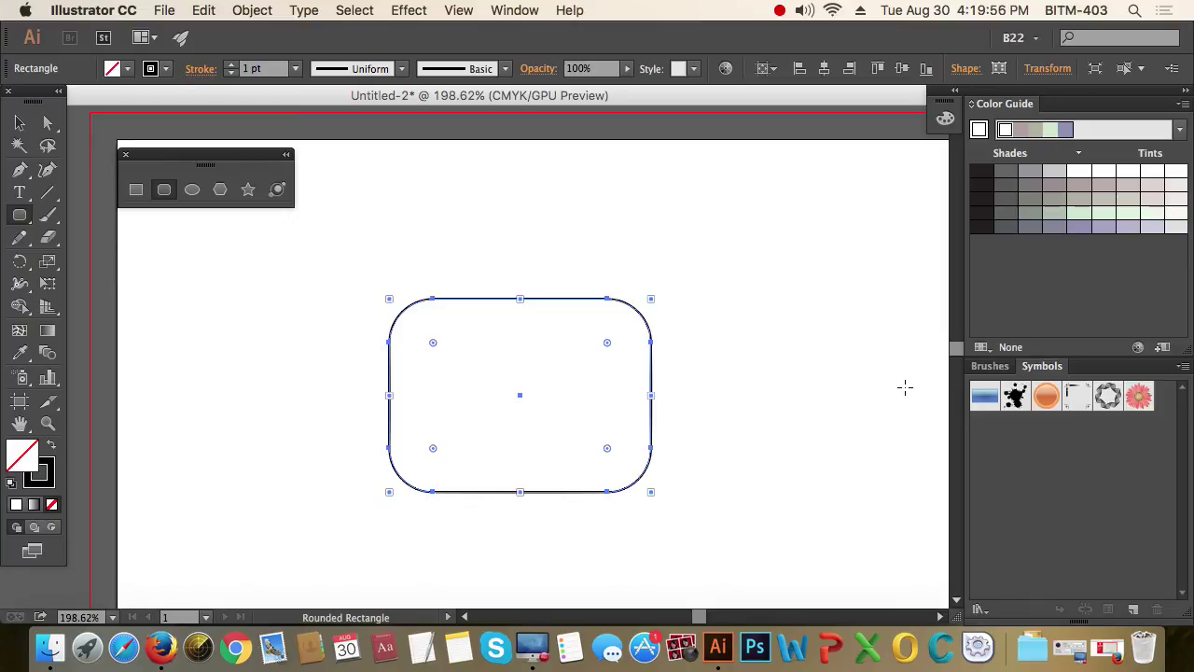
key("ctrl+z")
- Draw a rectangle near the artboard centre and round all its corners with the live corner widget
left_click(136, 190)
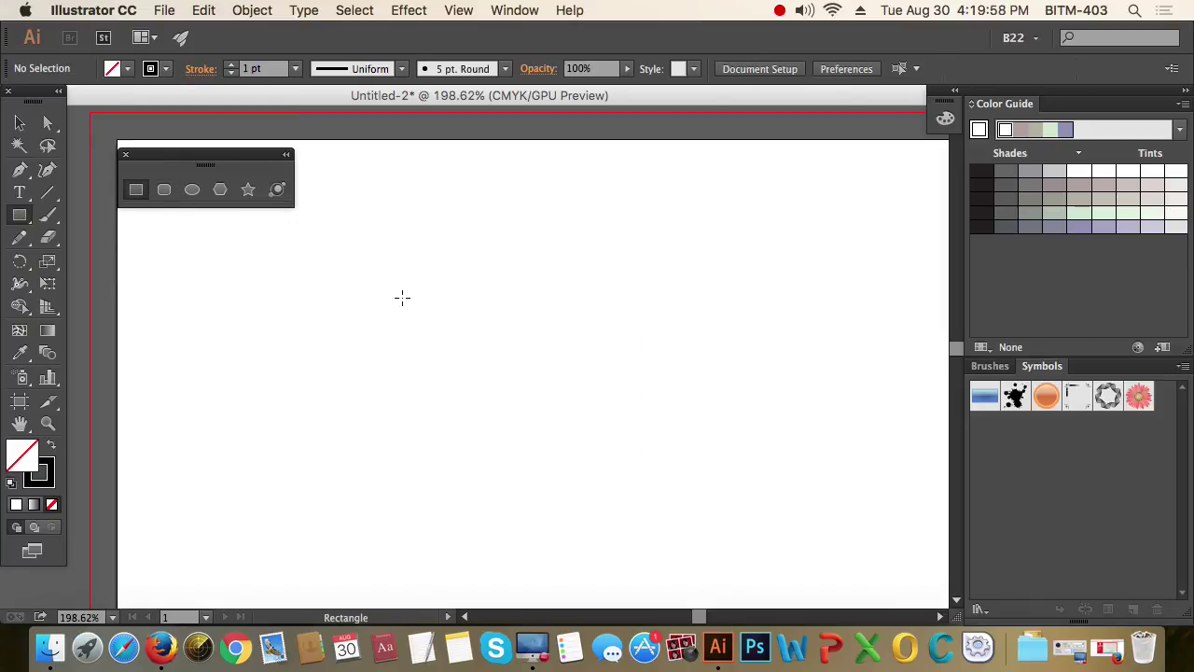
left_click_drag(380, 291, 626, 467)
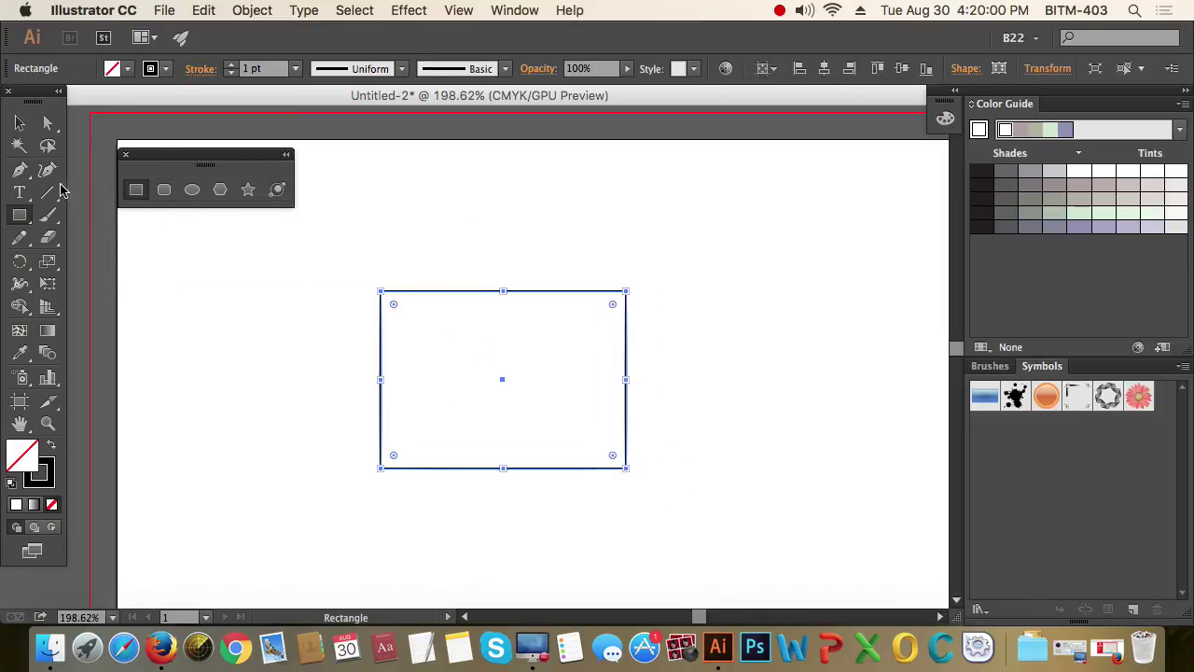
left_click(20, 122)
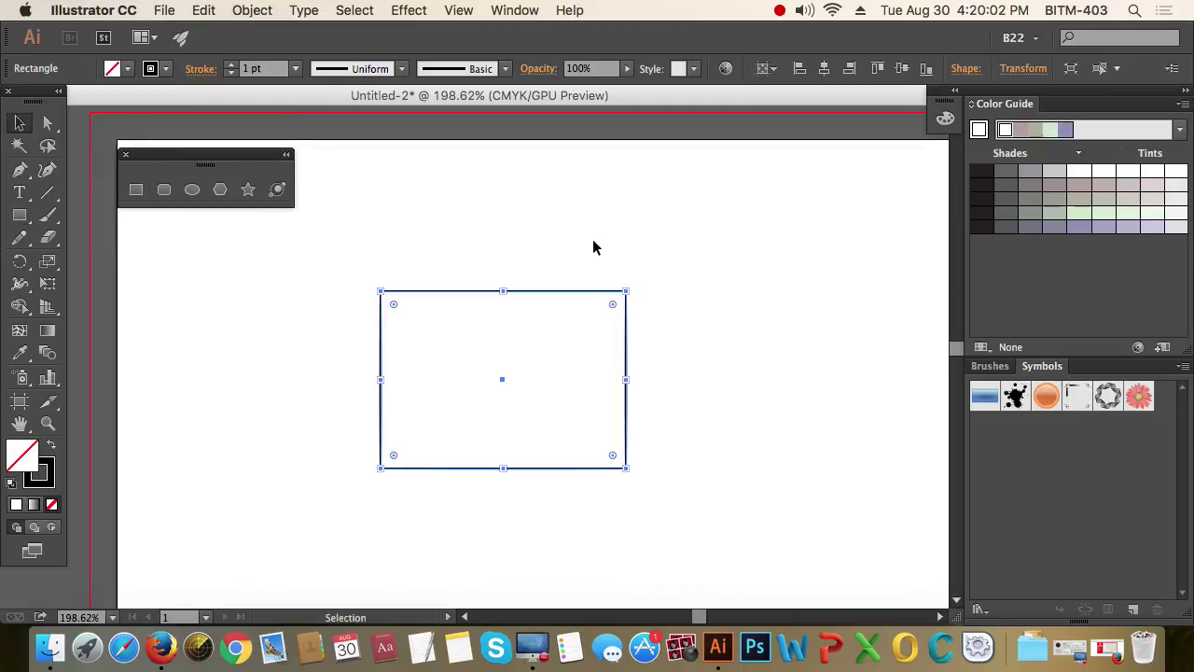
left_click(571, 260)
left_click(539, 311)
mouse_move(613, 306)
left_mouse_down()
mouse_move(578, 338)
mouse_move(739, 266)
left_mouse_up()
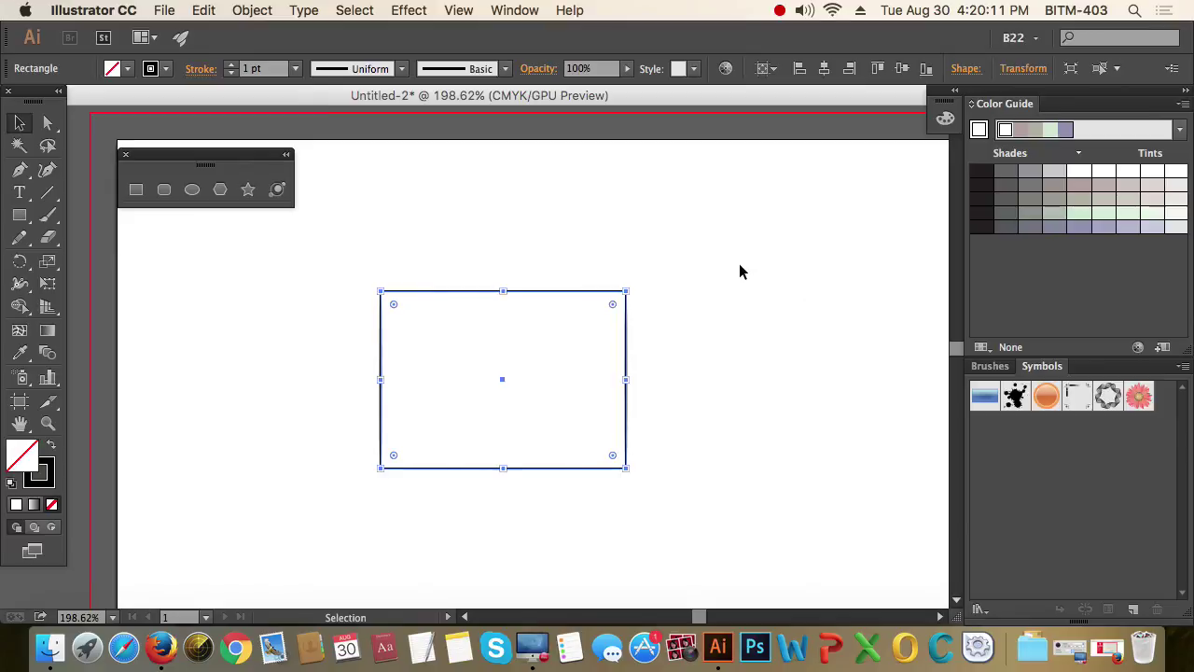
- Using Direct Selection, round only the rectangle's top-right corner
left_click(48, 122)
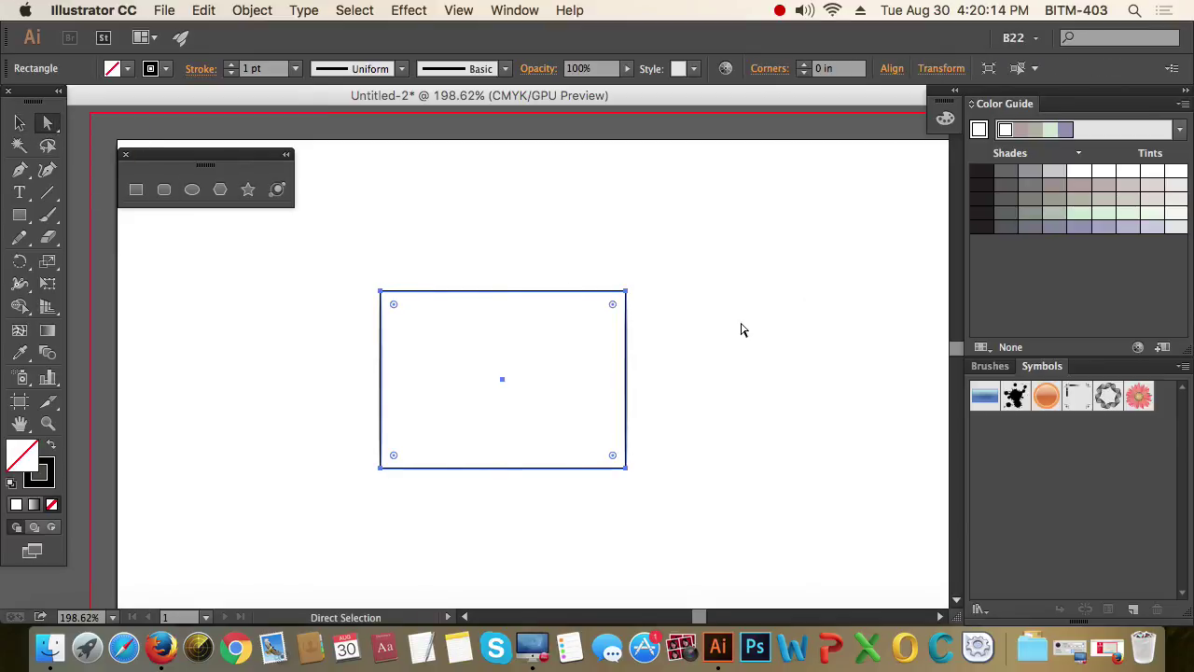
left_click(670, 265)
left_click_drag(670, 265, 610, 314)
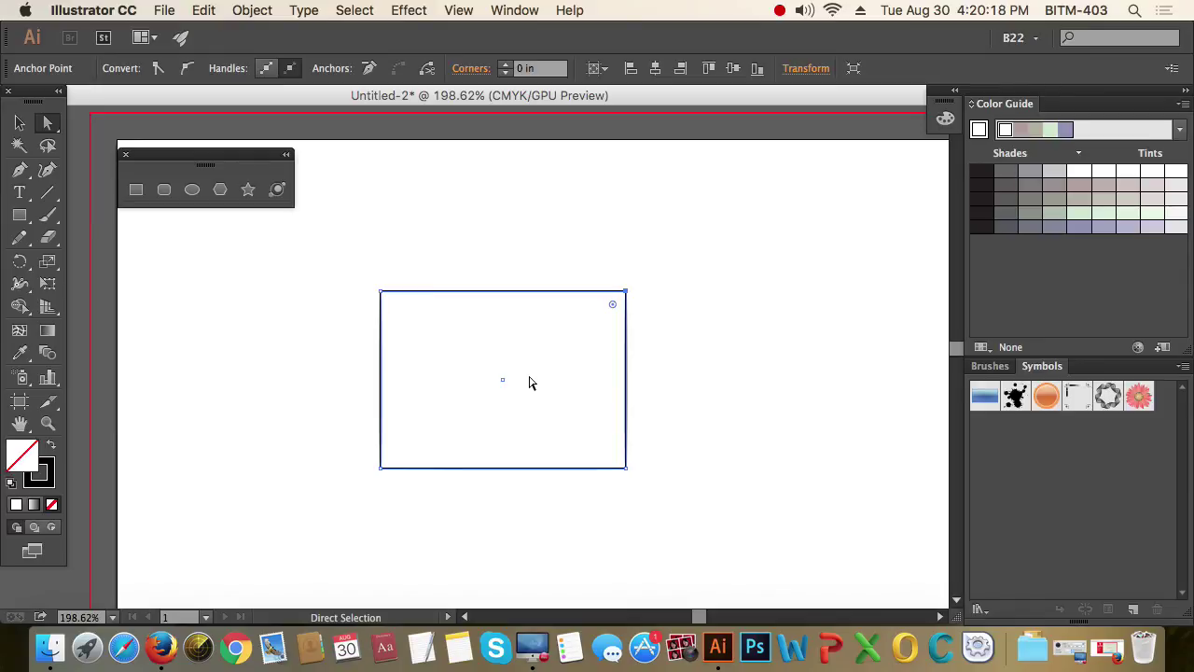
left_click_drag(360, 278, 403, 308)
left_click_drag(655, 261, 627, 308)
mouse_move(611, 309)
left_mouse_down()
mouse_move(427, 483)
mouse_move(568, 392)
left_mouse_up()
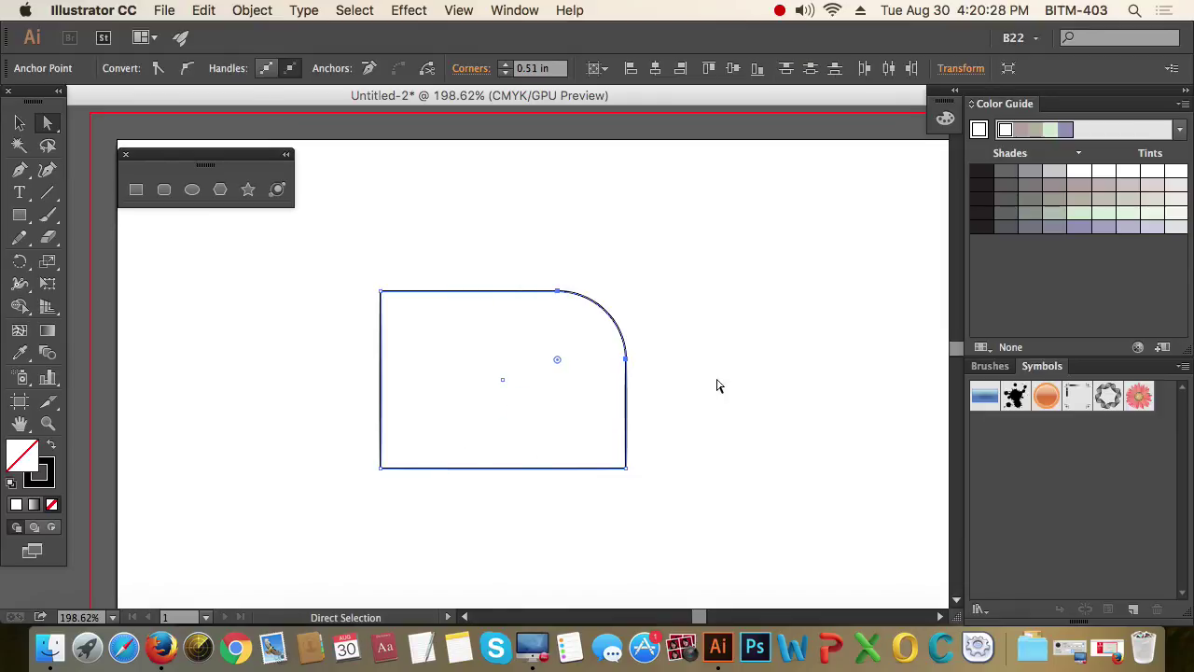
- Select the bottom-left corner, then undo the corner roundings back to sharp corners
left_click(658, 575)
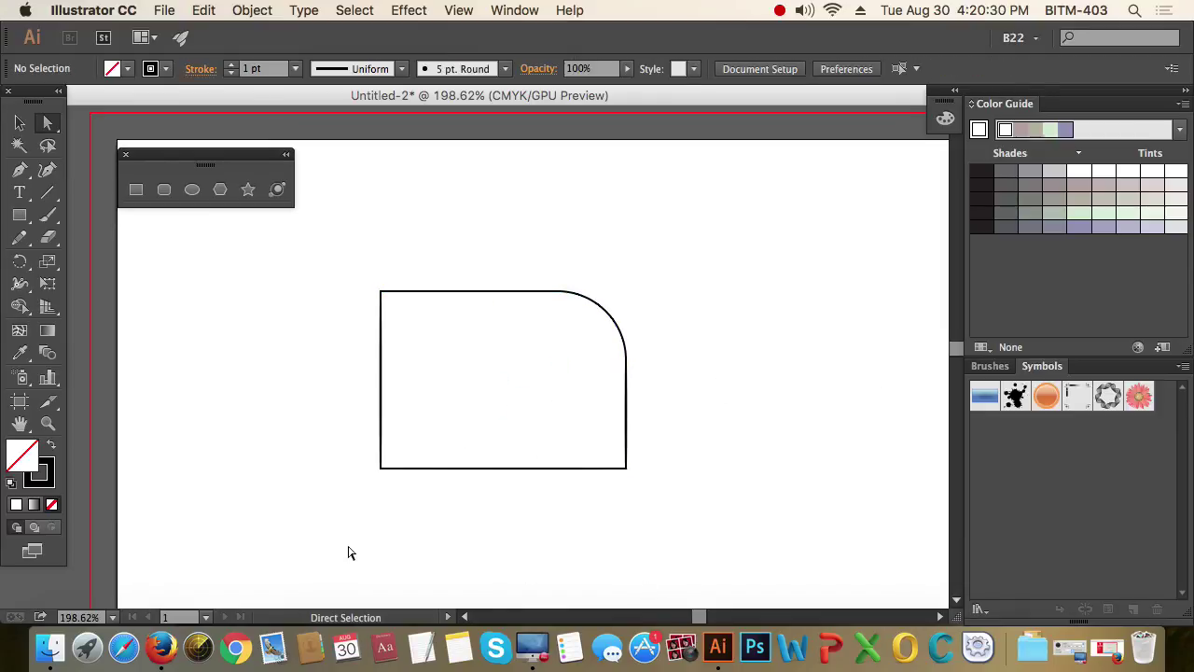
mouse_move(348, 553)
left_mouse_down()
mouse_move(415, 444)
mouse_move(514, 386)
left_mouse_up()
left_click(757, 442)
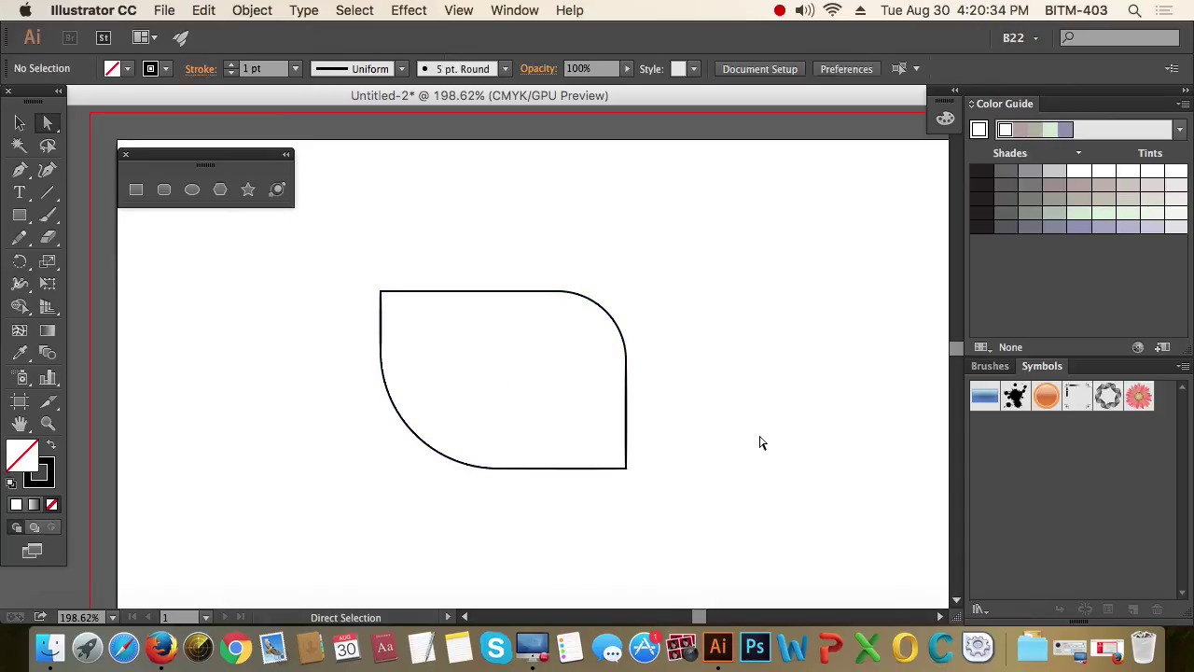
key("ctrl+z")
key("ctrl+z")
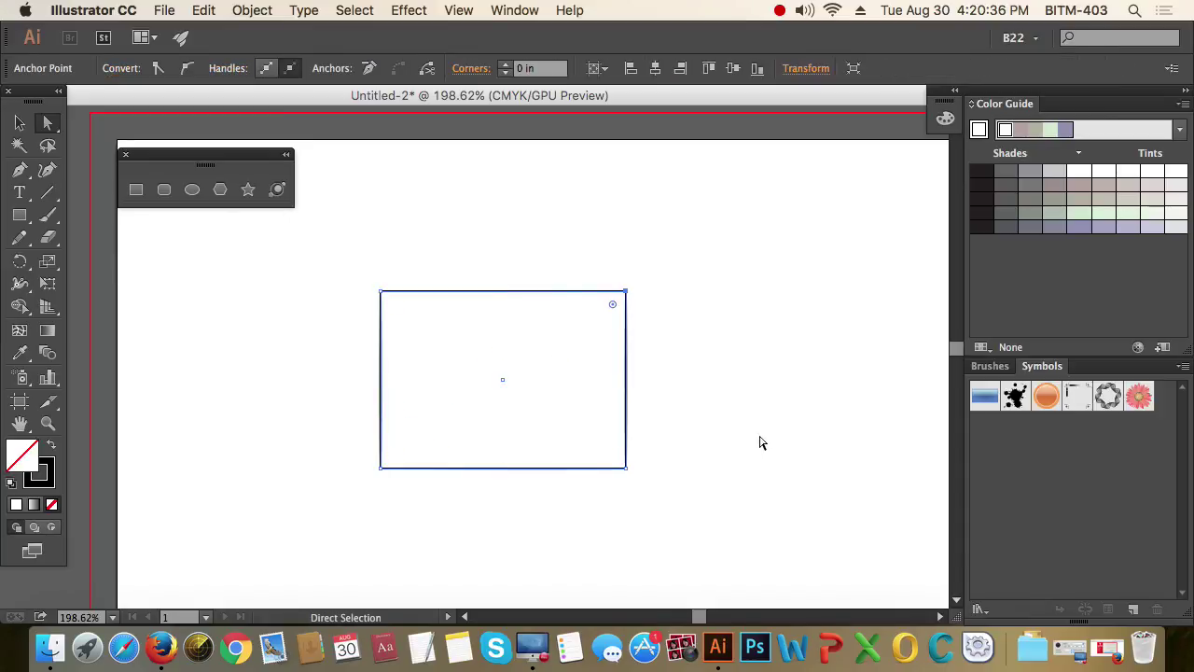
- Round the top-right and bottom-left corners together with a live corner widget
left_click(690, 284)
left_click_drag(673, 268, 612, 312)
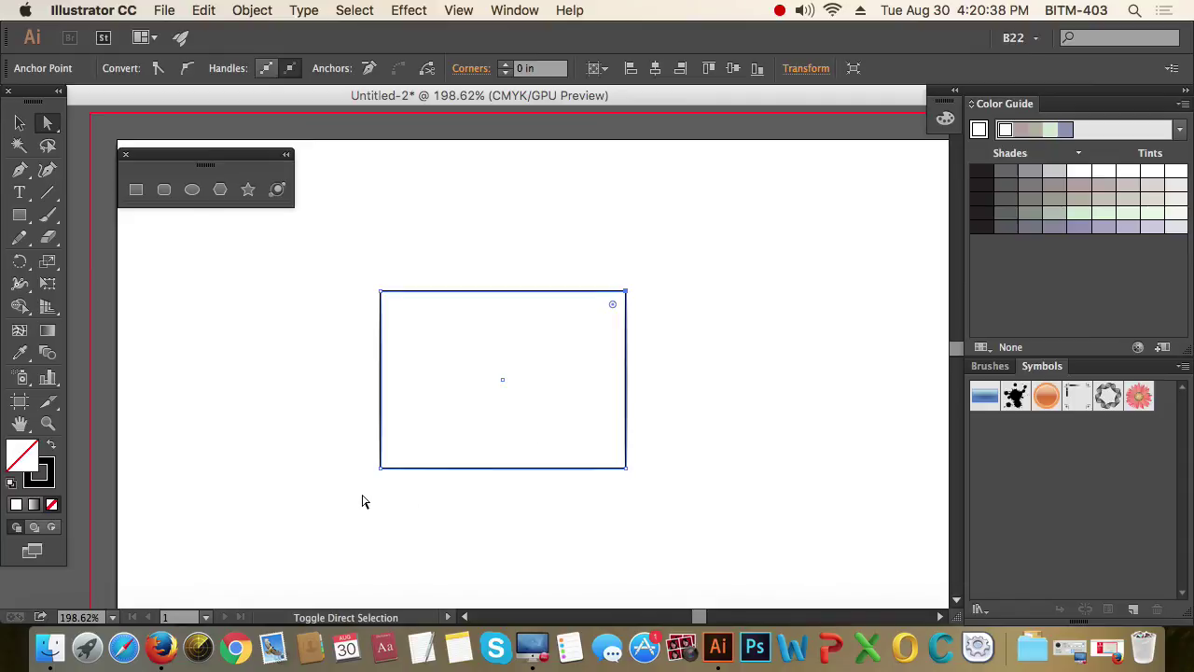
left_click_drag(363, 496, 407, 461)
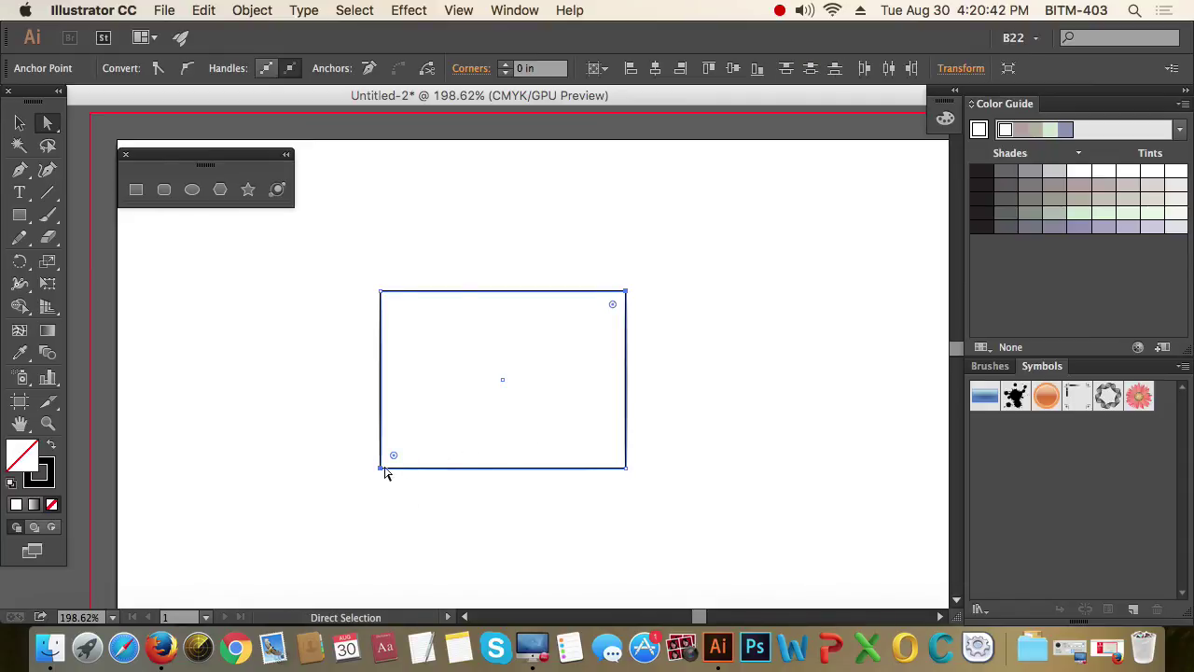
left_click_drag(393, 456, 506, 395)
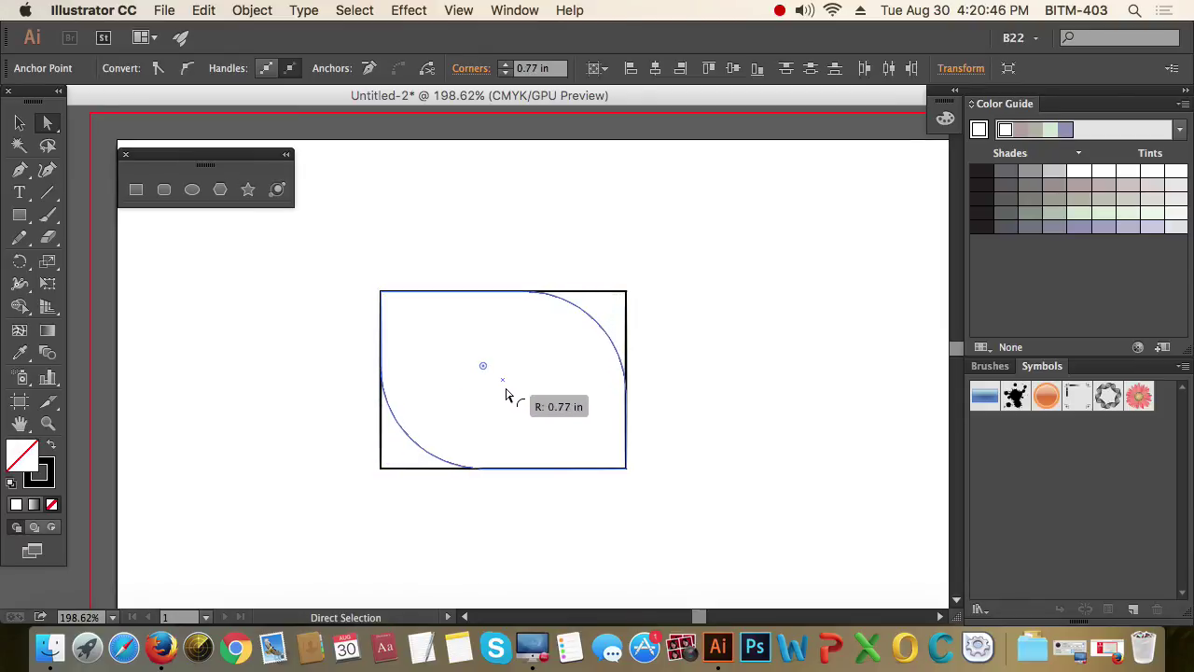
- Undo that rounding and instead round every corner except the top-left
left_click(752, 455)
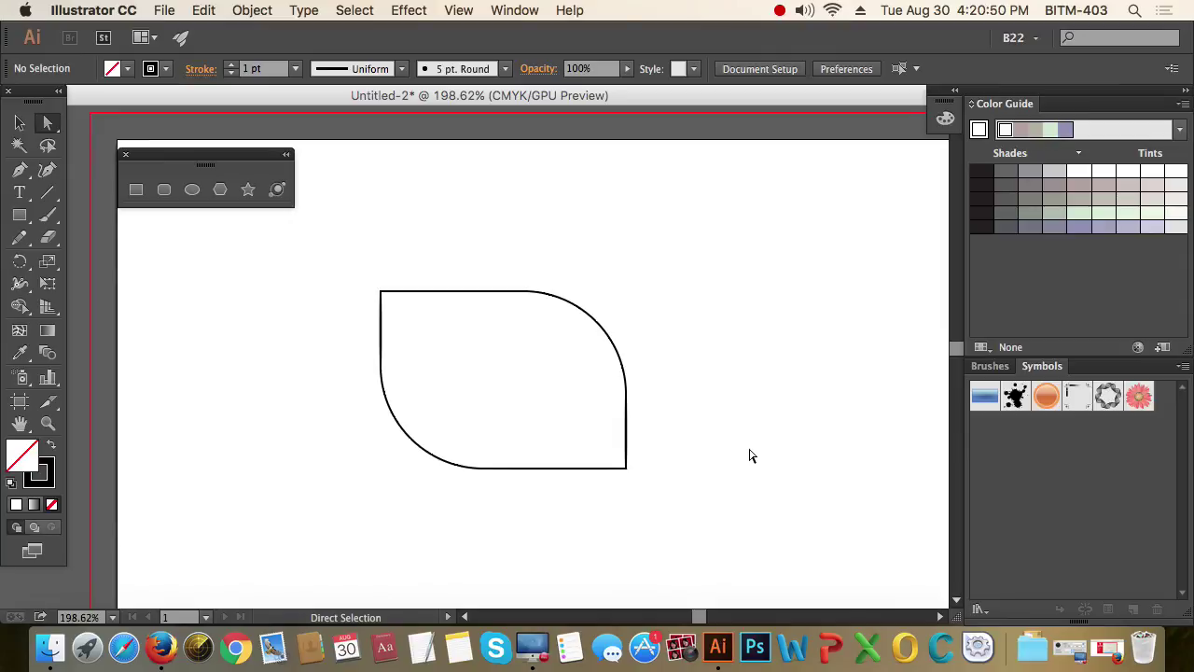
key("ctrl+z")
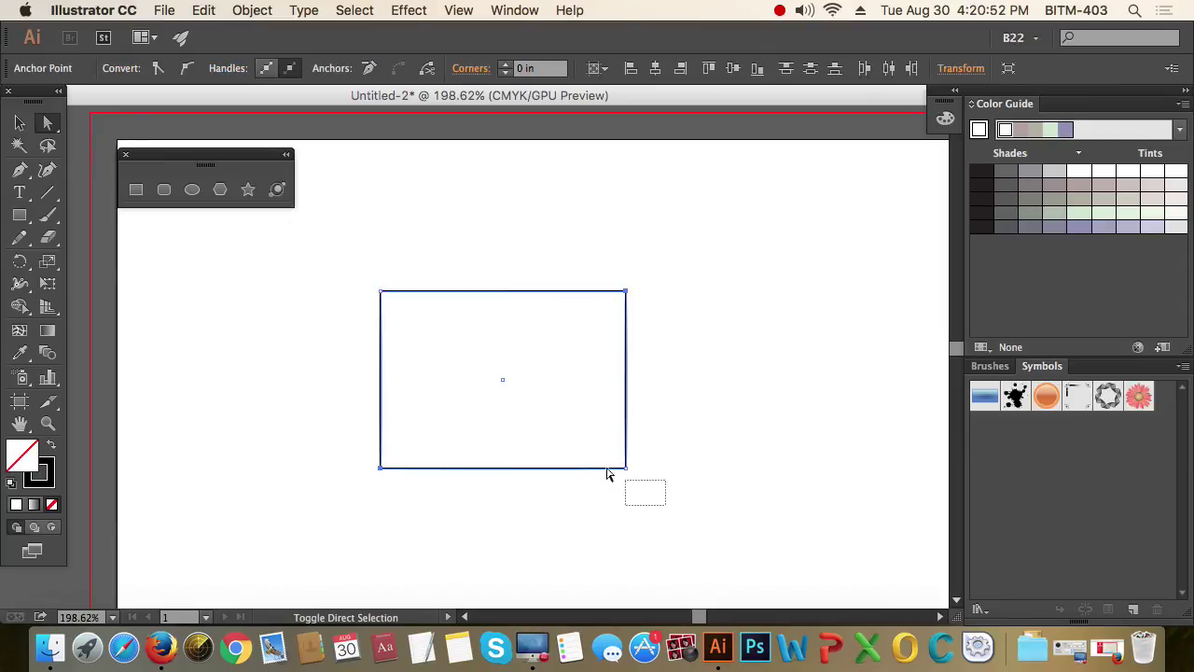
left_click_drag(612, 455, 506, 387)
left_click(795, 574)
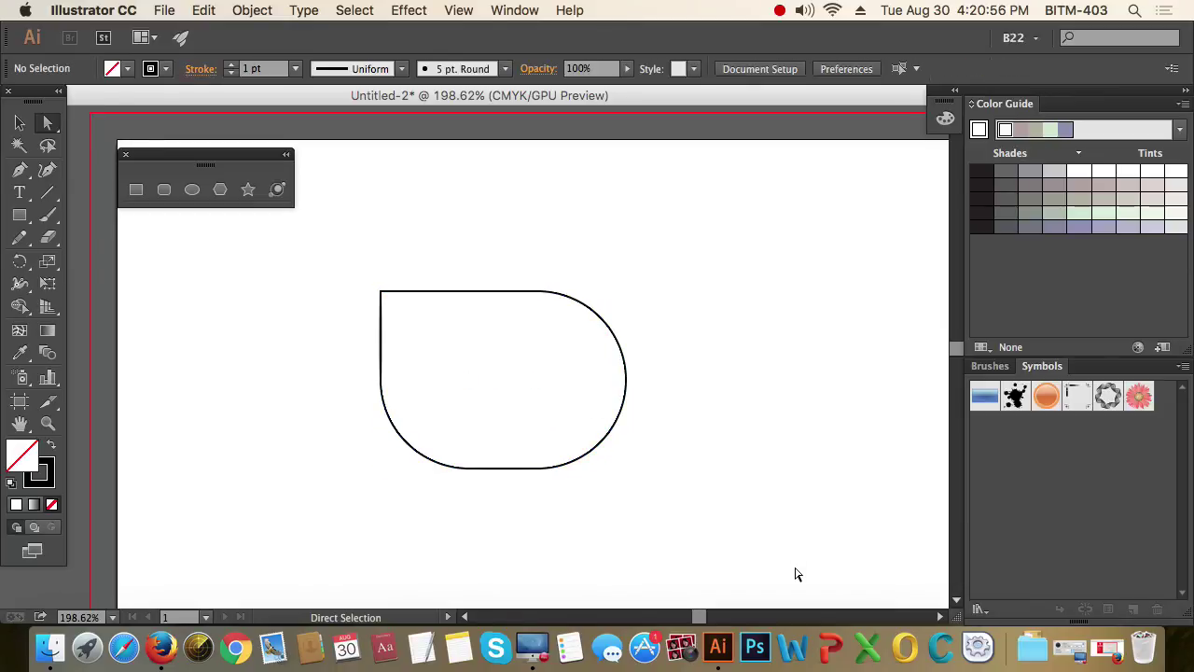